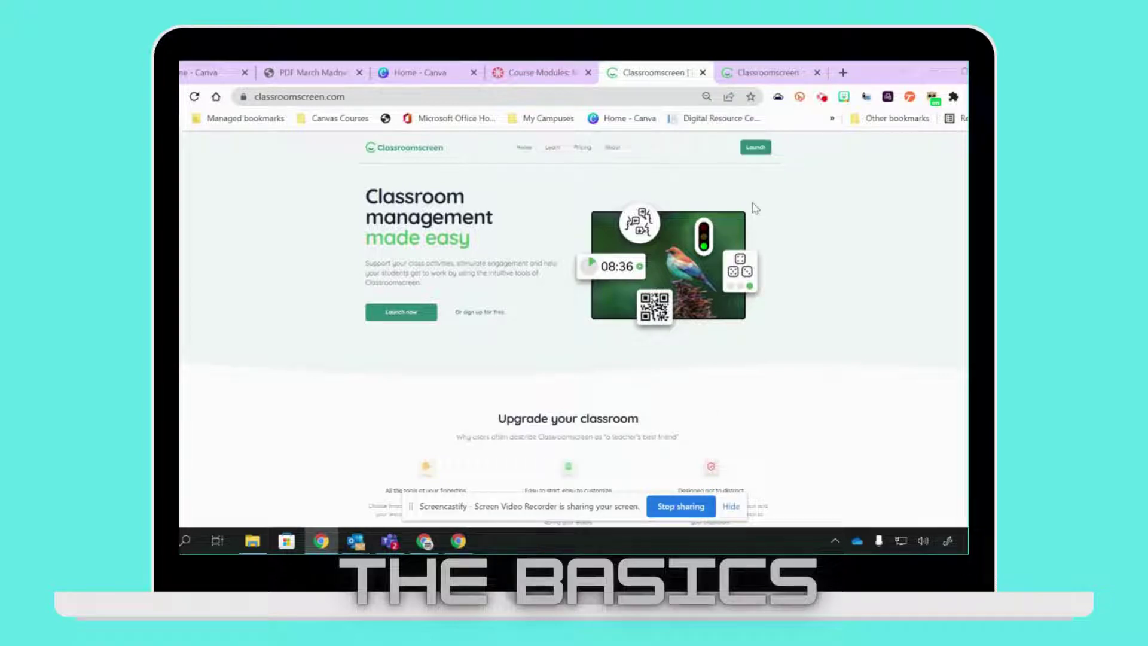
# Step: Launch a new screen from the Classroomscreen home page and adjust the browser zoom until the widget labels are readable
pyautogui.click(359, 96)
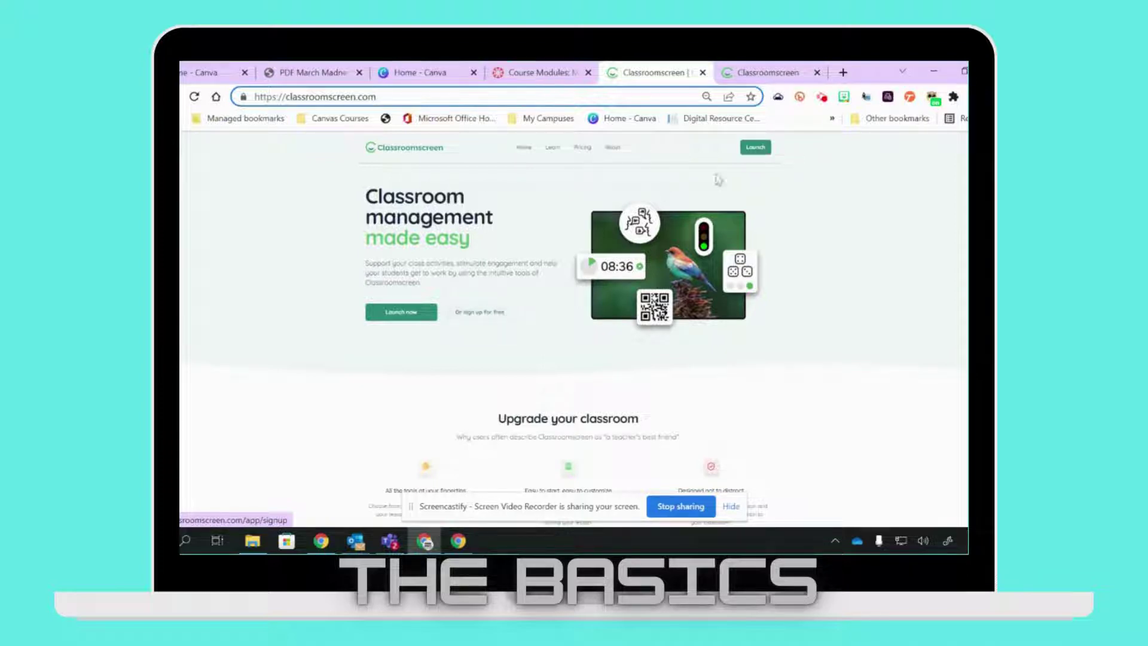
pyautogui.click(758, 148)
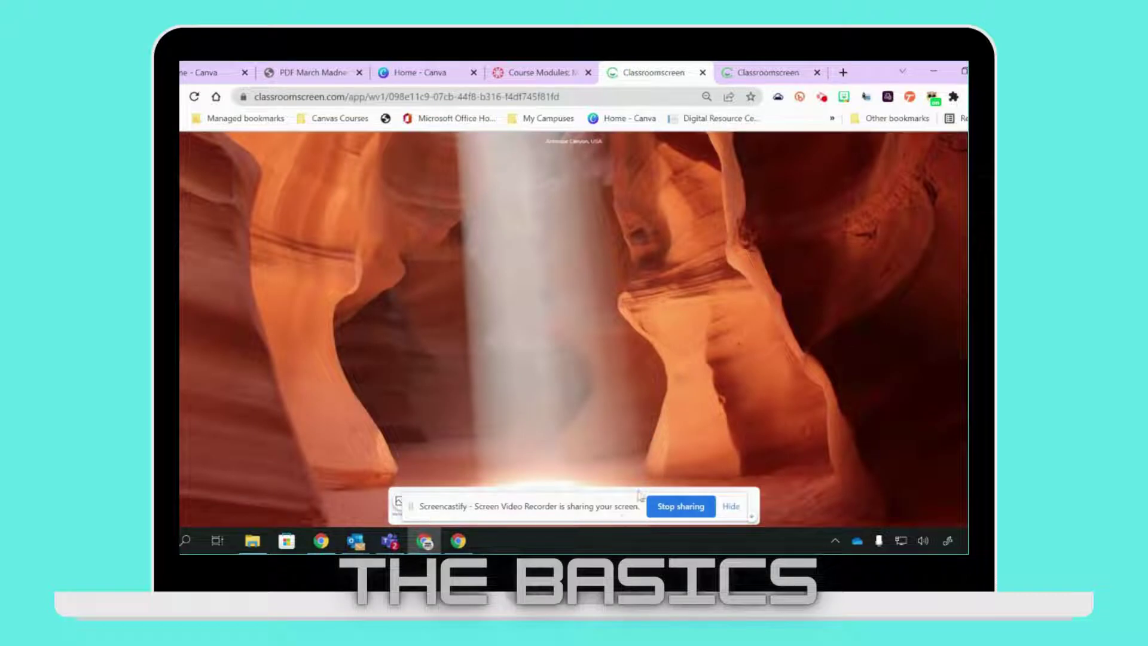
pyautogui.hotkey('ctrl', '+')
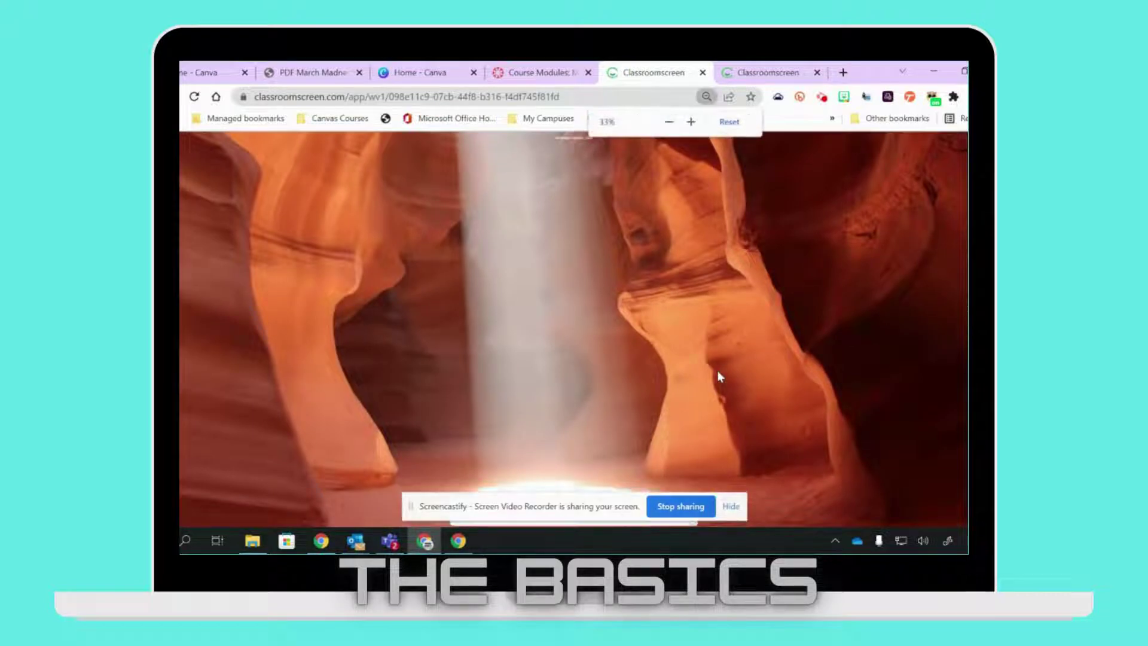
pyautogui.hotkey('ctrl', '+')
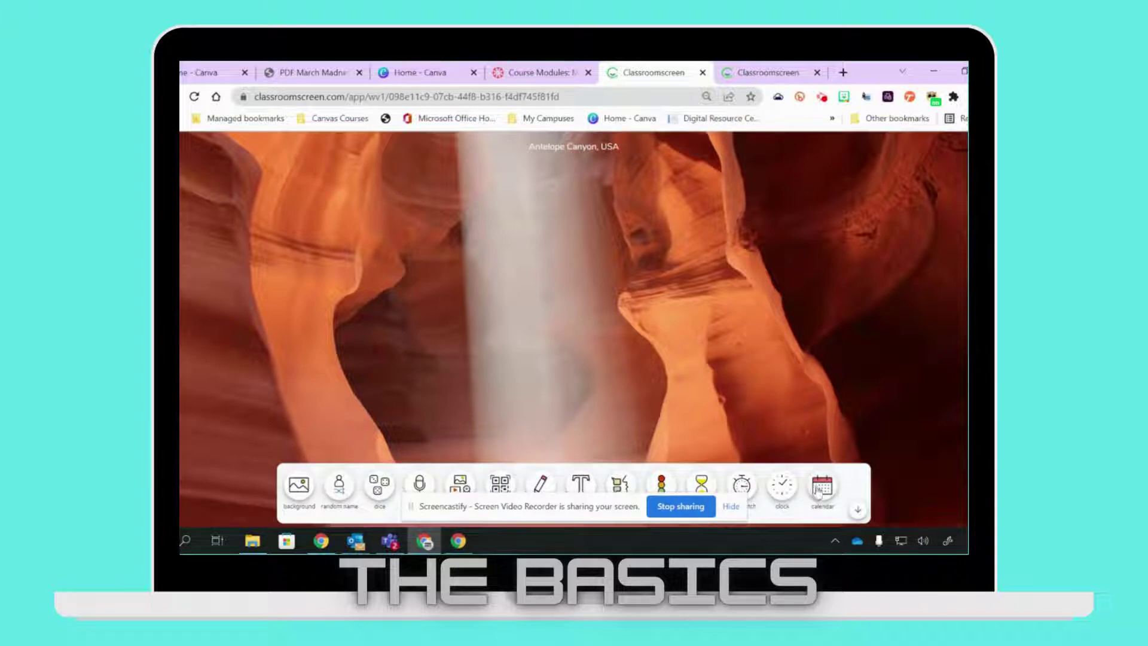
# Step: Look over the available background photos, animations, colors and local picture option, keeping the current background
pyautogui.click(301, 490)
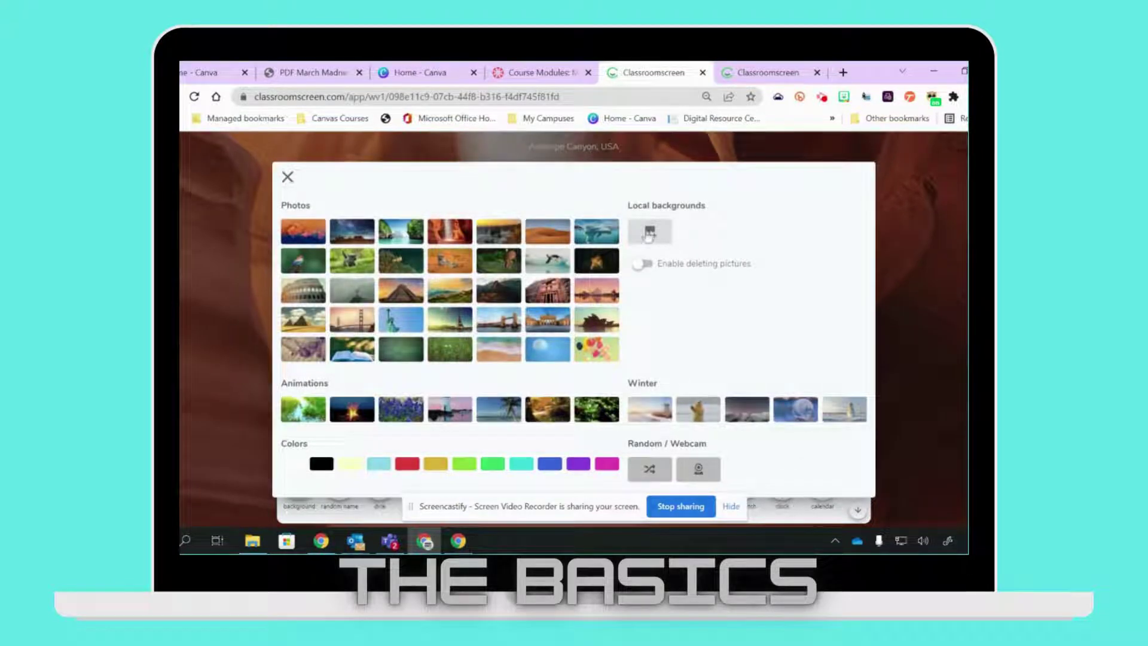
pyautogui.click(288, 177)
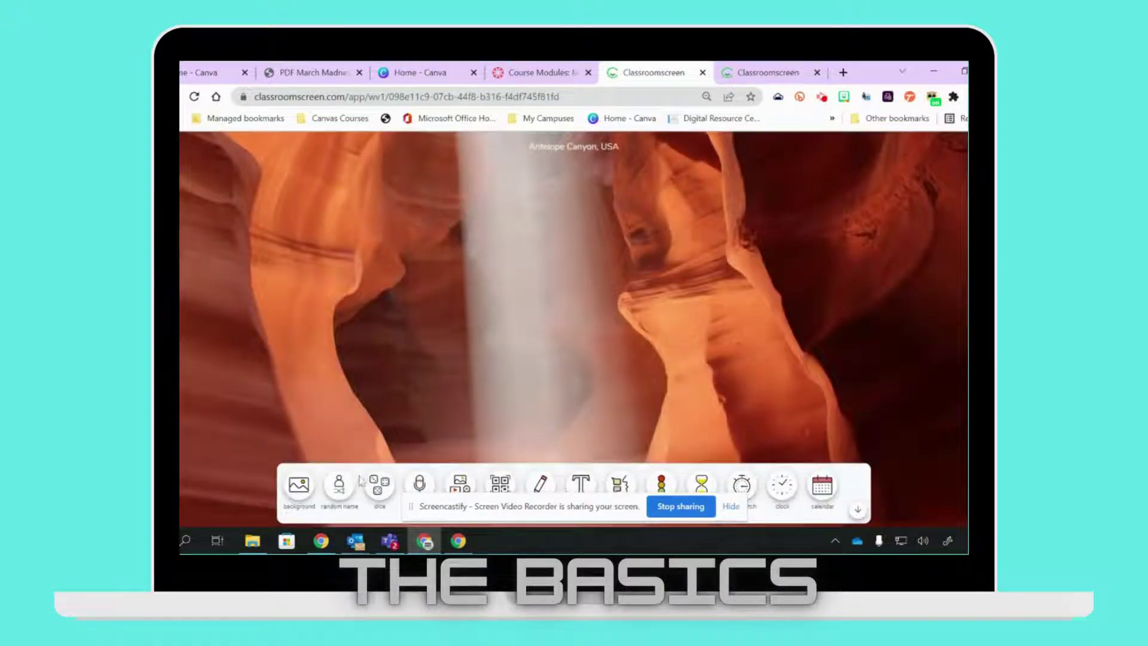
# Step: Add a random name widget, enter a student's name in its list and choose a random name
pyautogui.click(339, 485)
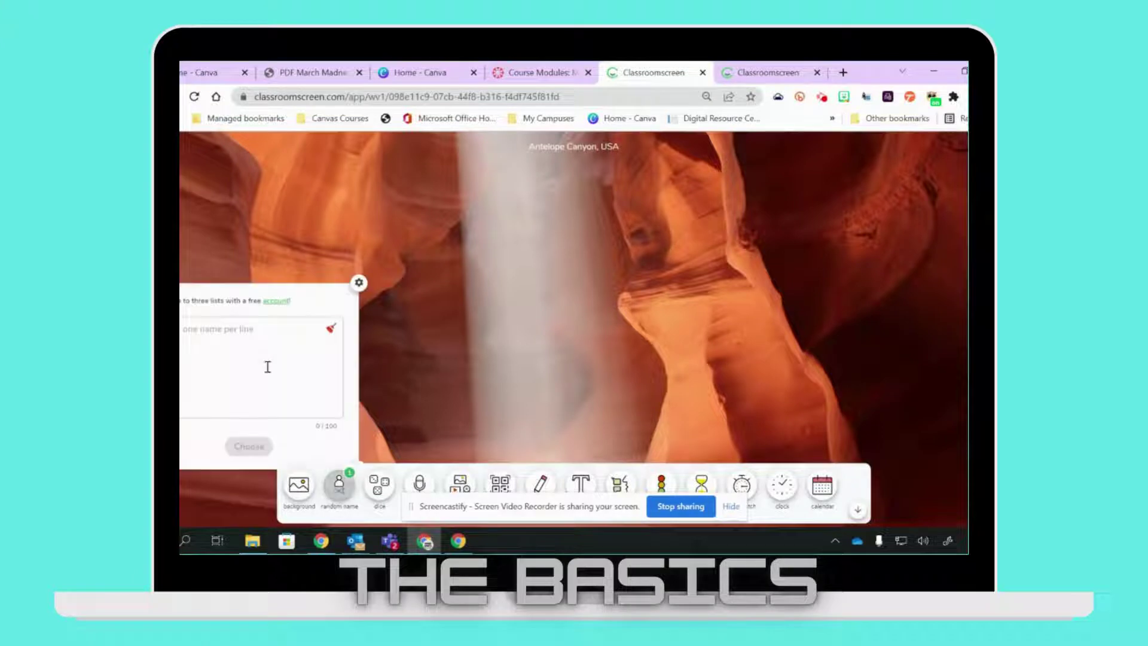
pyautogui.write('s')
pyautogui.press('BackSpace')
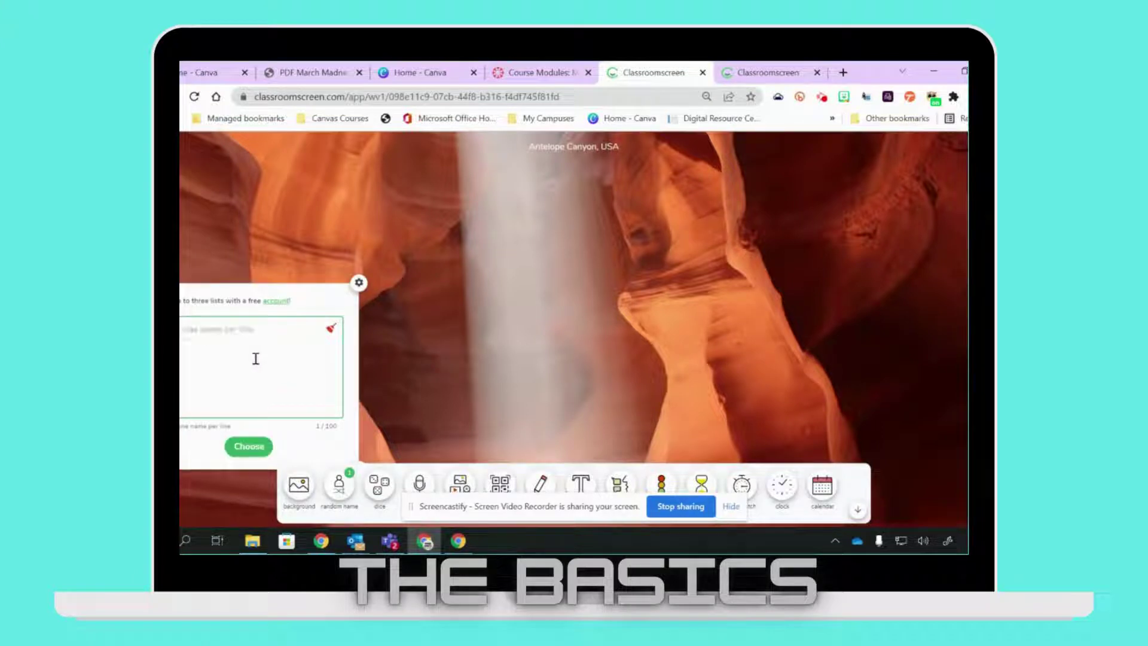
pyautogui.write('S')
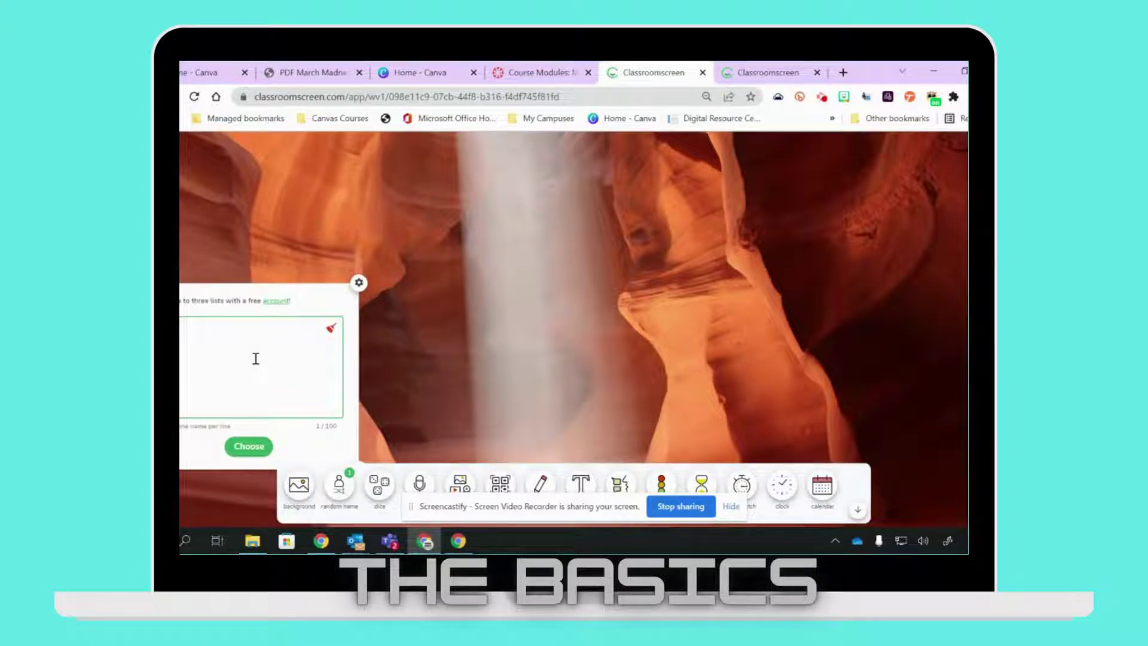
pyautogui.click(242, 454)
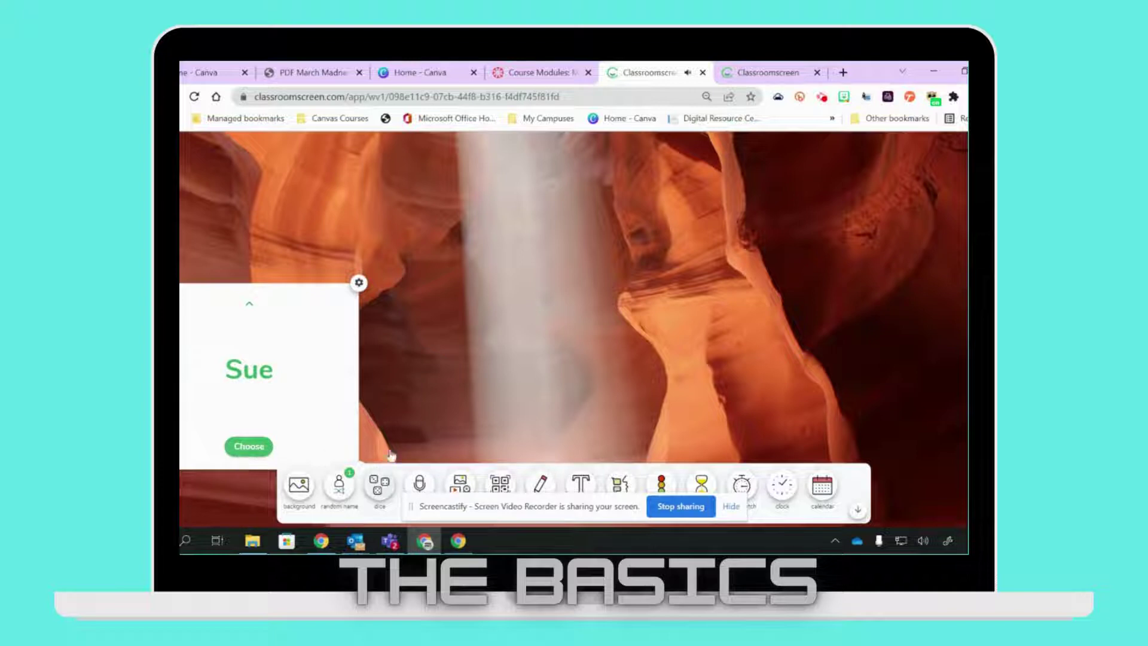
# Step: Add a dice widget and set it to roll three dice
pyautogui.click(378, 484)
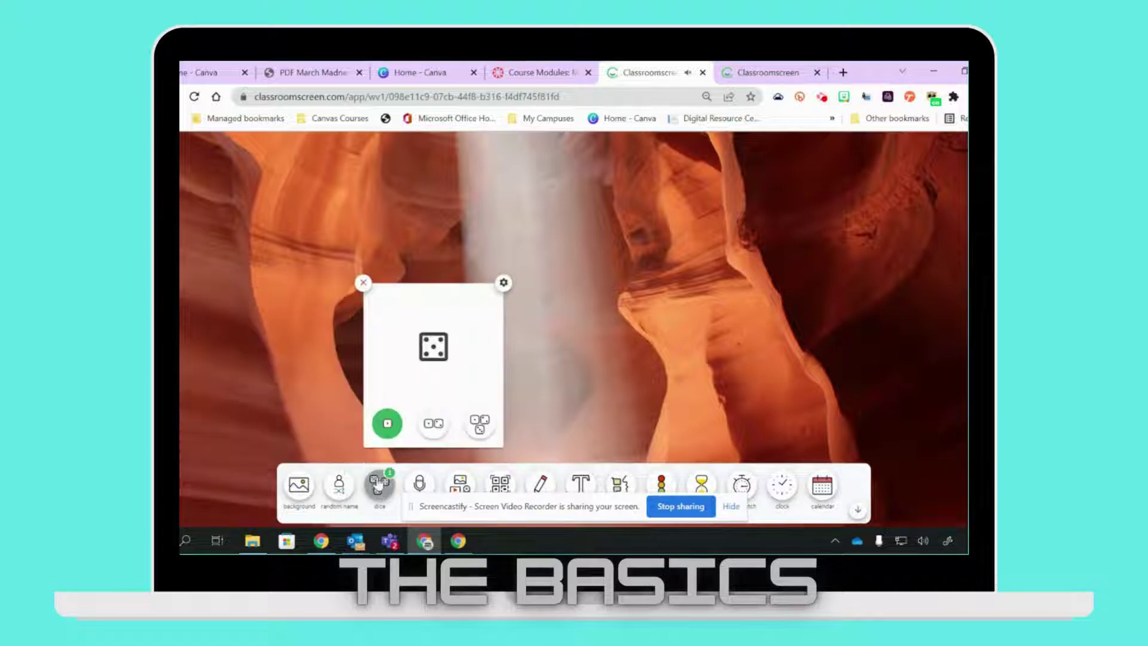
pyautogui.click(434, 424)
pyautogui.click(467, 427)
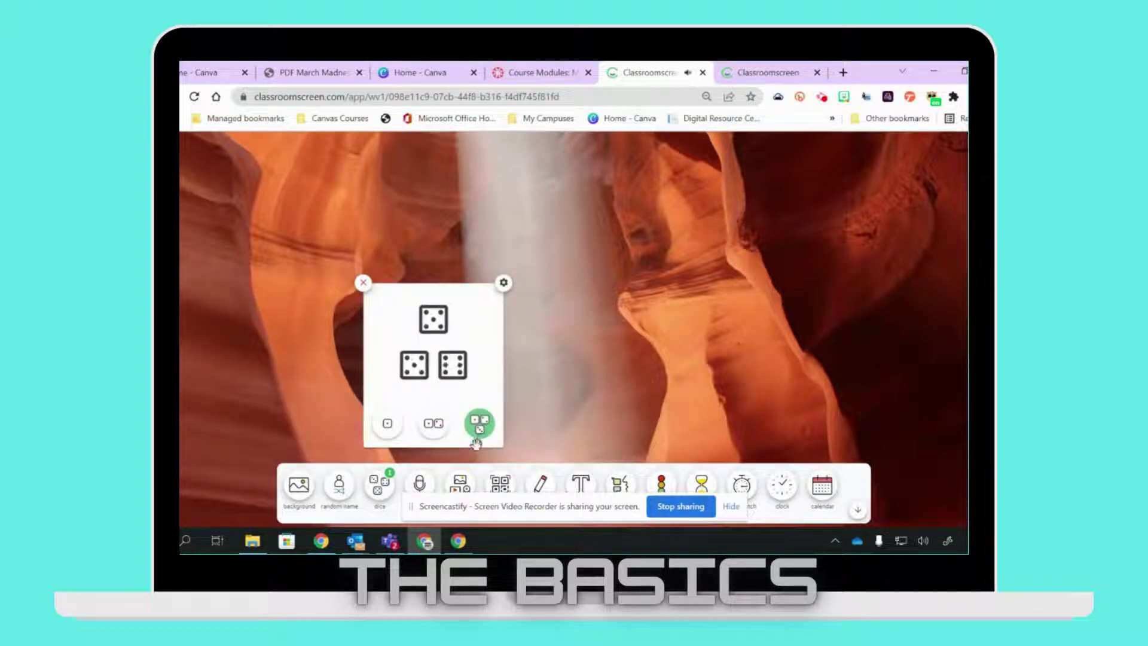
# Step: Try the sound level widget with microphone access allowed, its alarm toggled on and off and sensitivity 5, and remove it
pyautogui.click(429, 489)
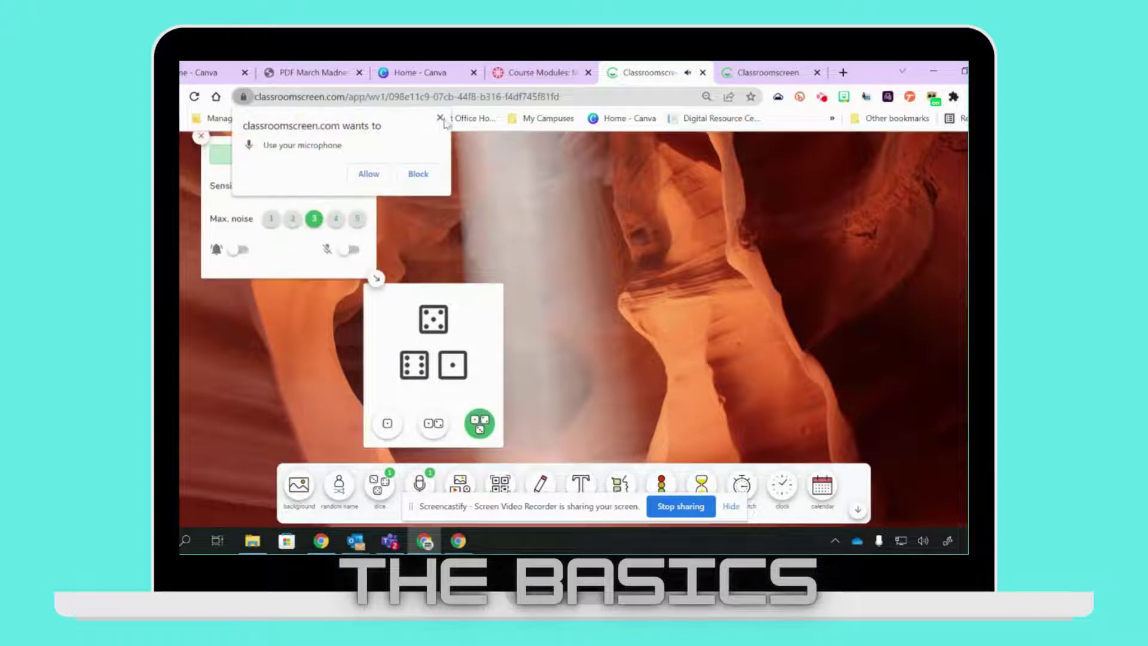
pyautogui.click(369, 174)
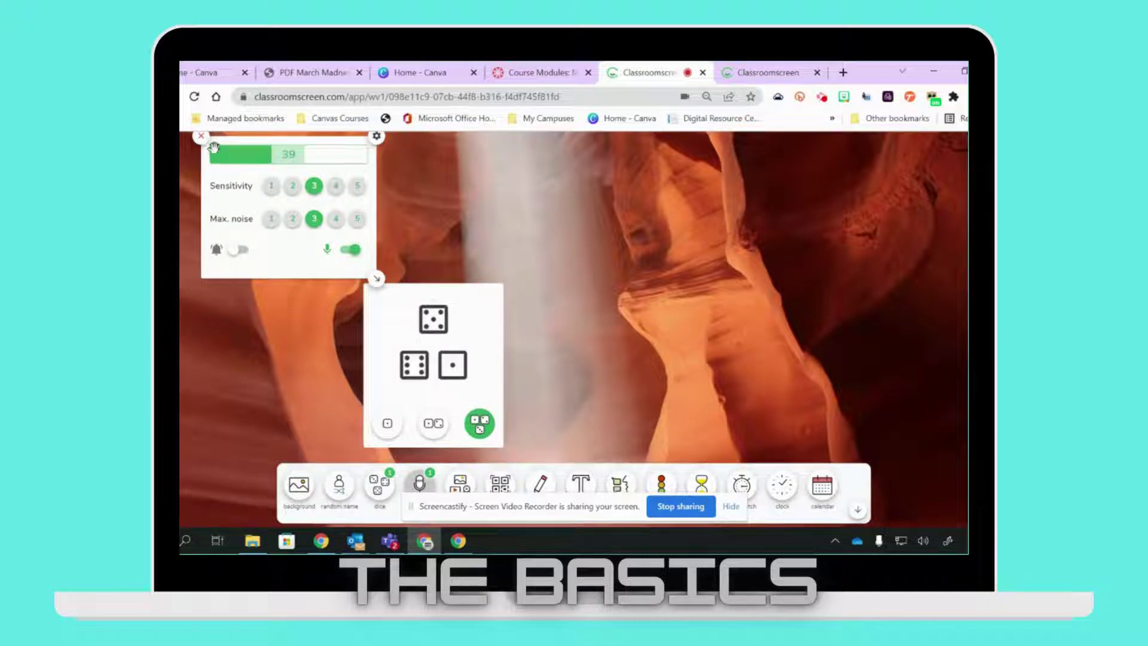
pyautogui.click(242, 250)
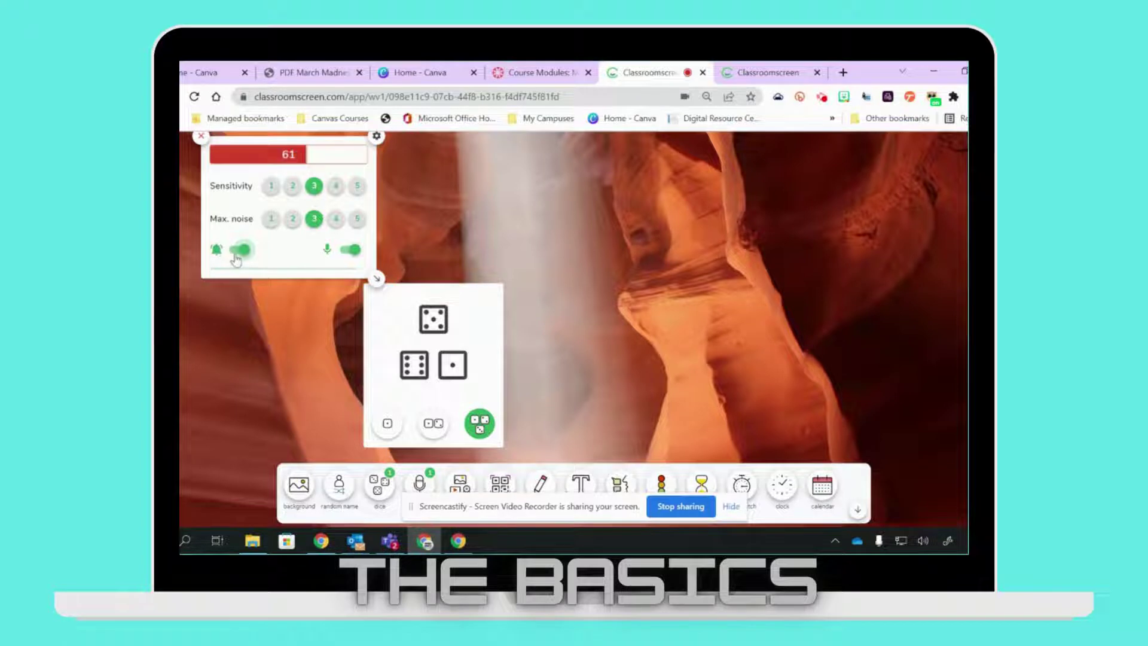
pyautogui.click(238, 250)
pyautogui.click(357, 186)
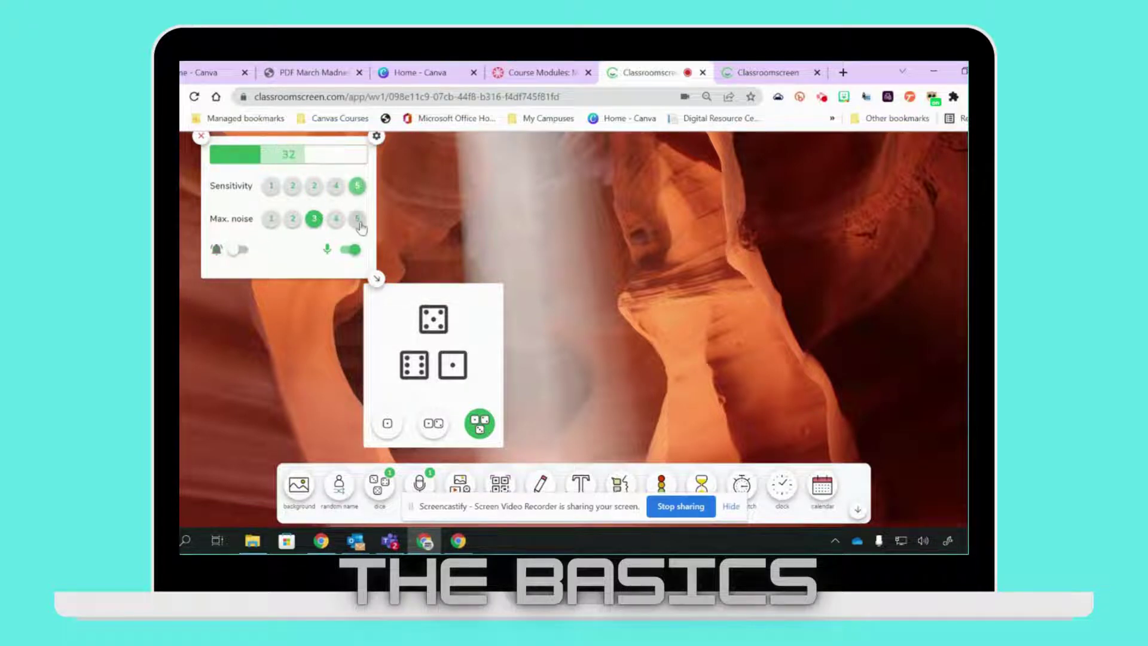
pyautogui.click(203, 136)
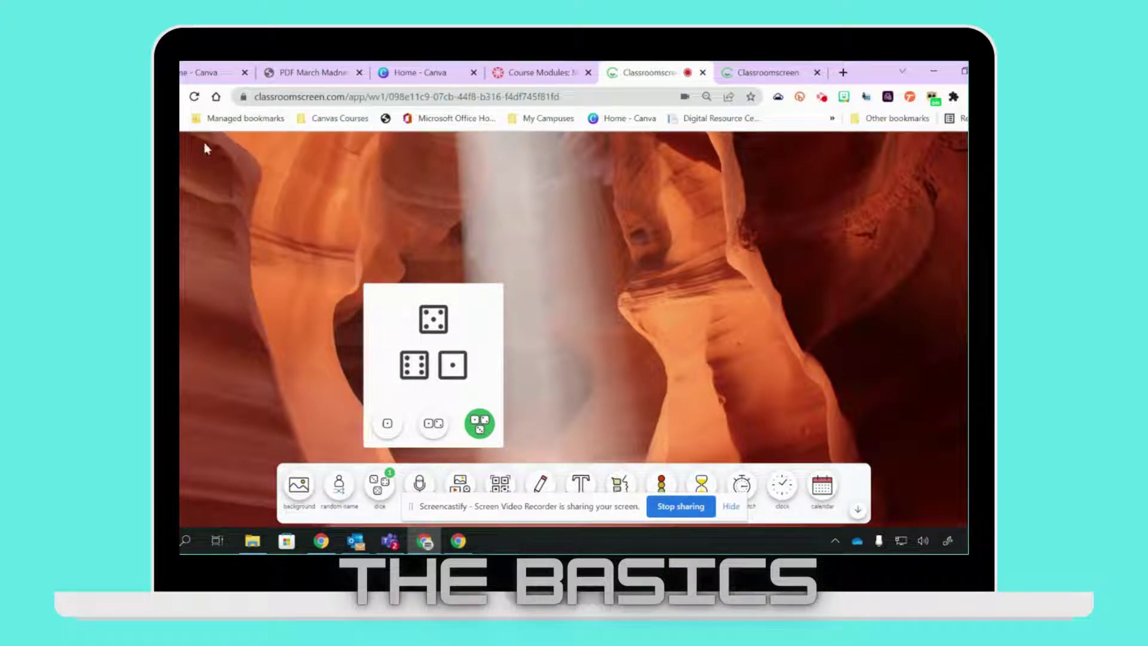
# Step: Move the dice widget aside to the canyon background's left edge
pyautogui.moveTo(489, 295); pyautogui.dragTo(300, 246)
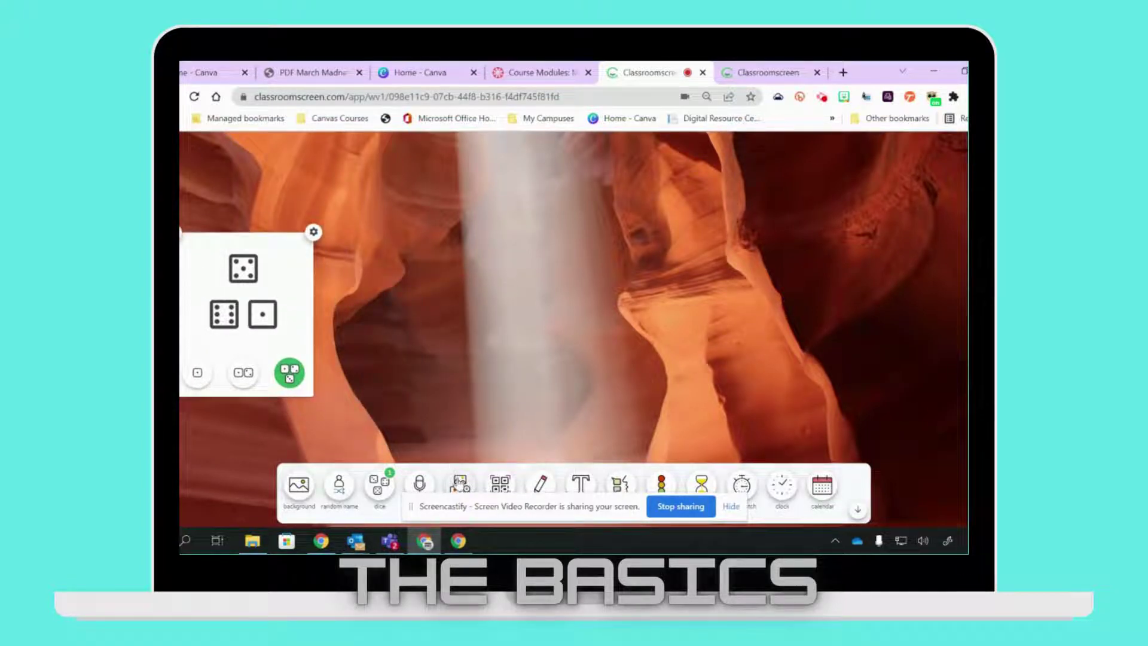
# Step: Add a media widget, move it beside the dice, show the webcam with camera access allowed, and remove the widget
pyautogui.click(460, 483)
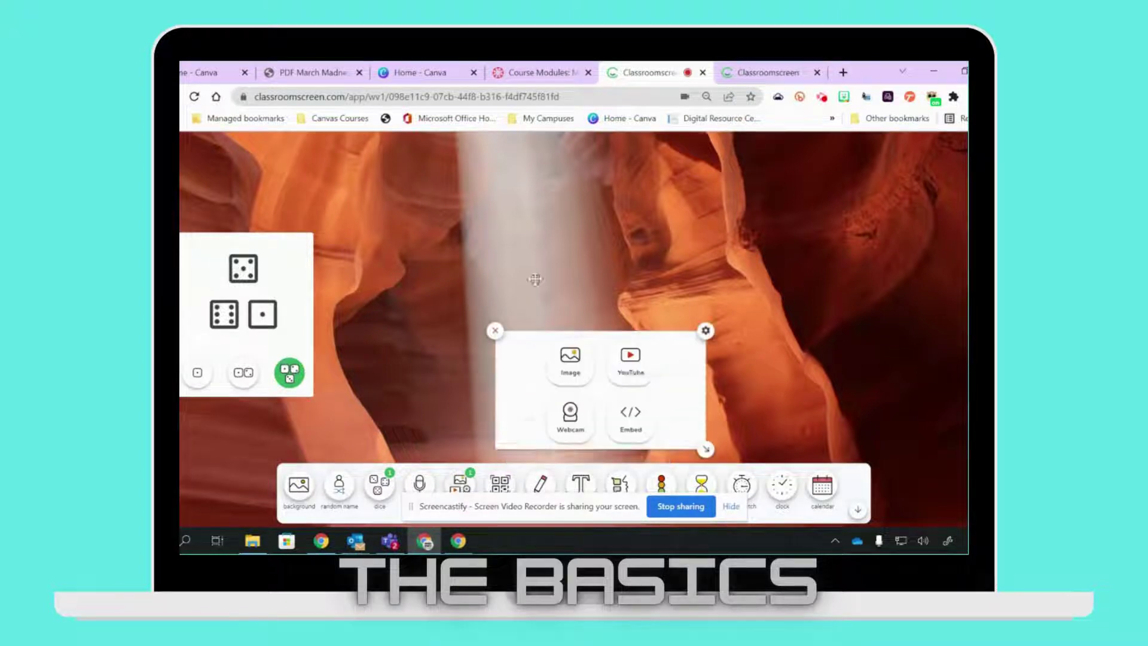
pyautogui.moveTo(547, 331); pyautogui.dragTo(369, 159)
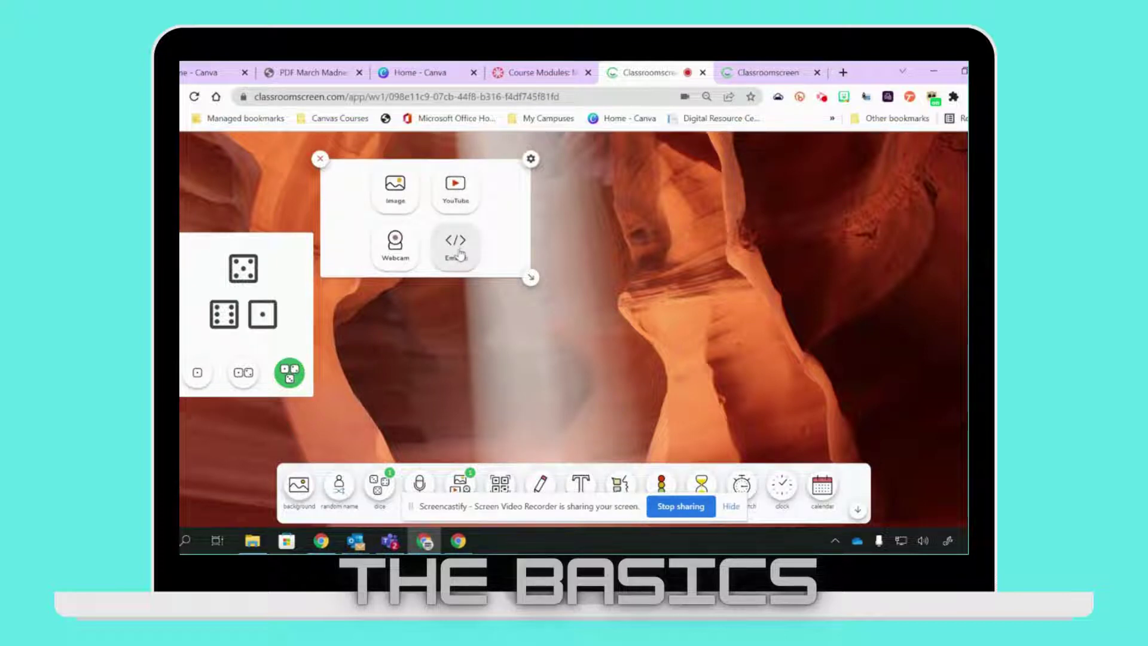
pyautogui.click(407, 261)
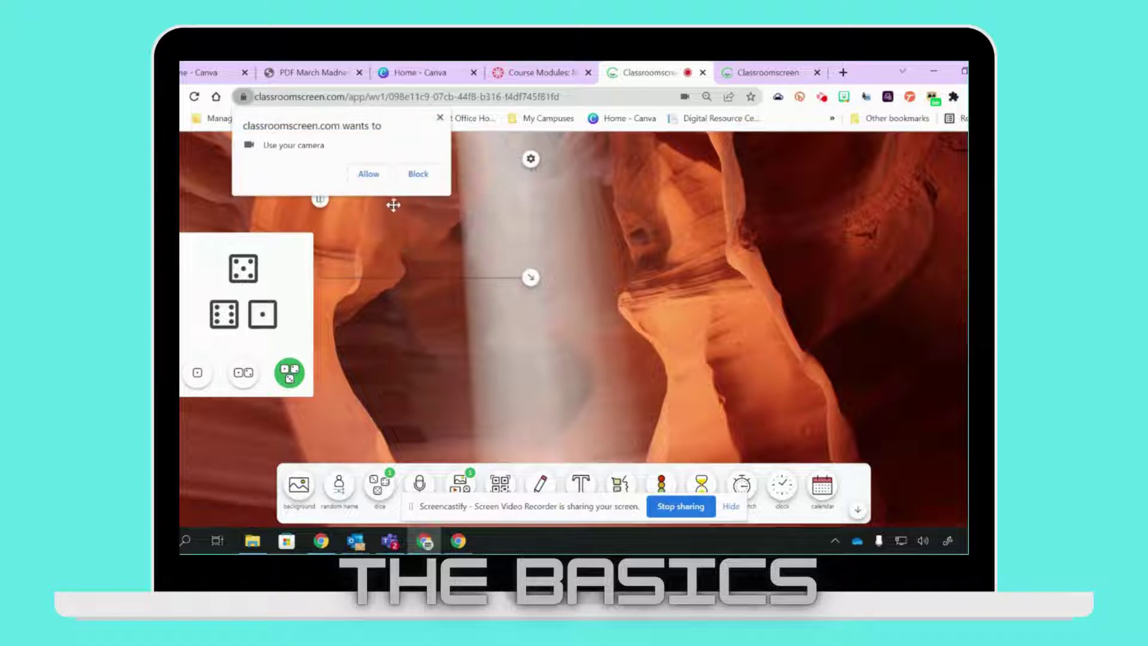
pyautogui.click(384, 175)
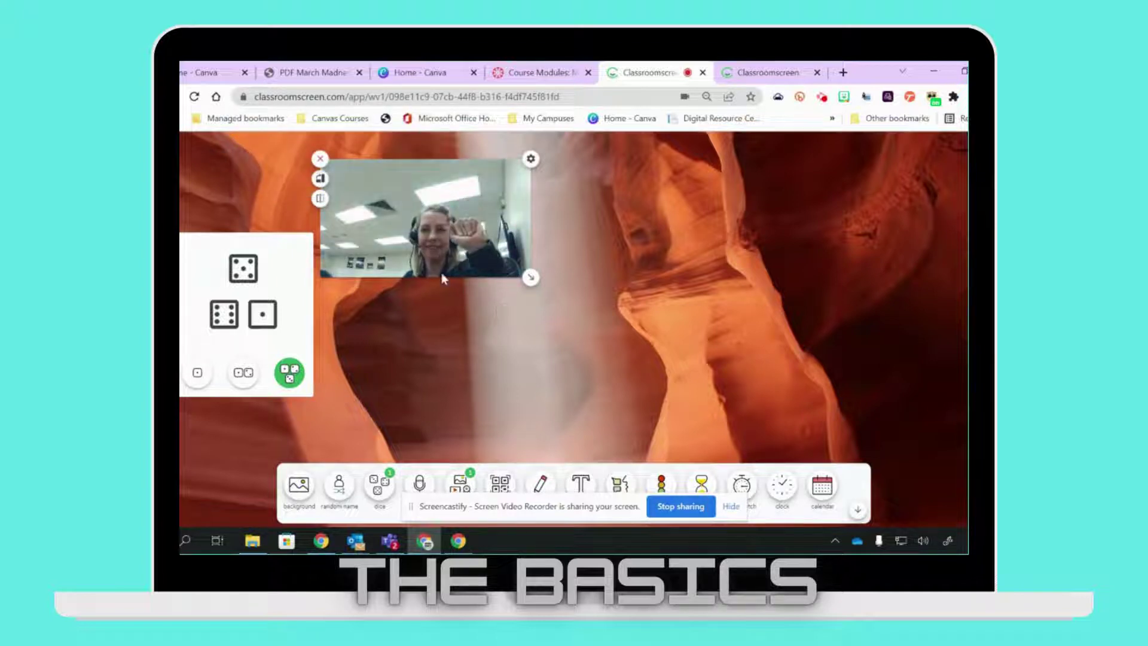
pyautogui.click(320, 159)
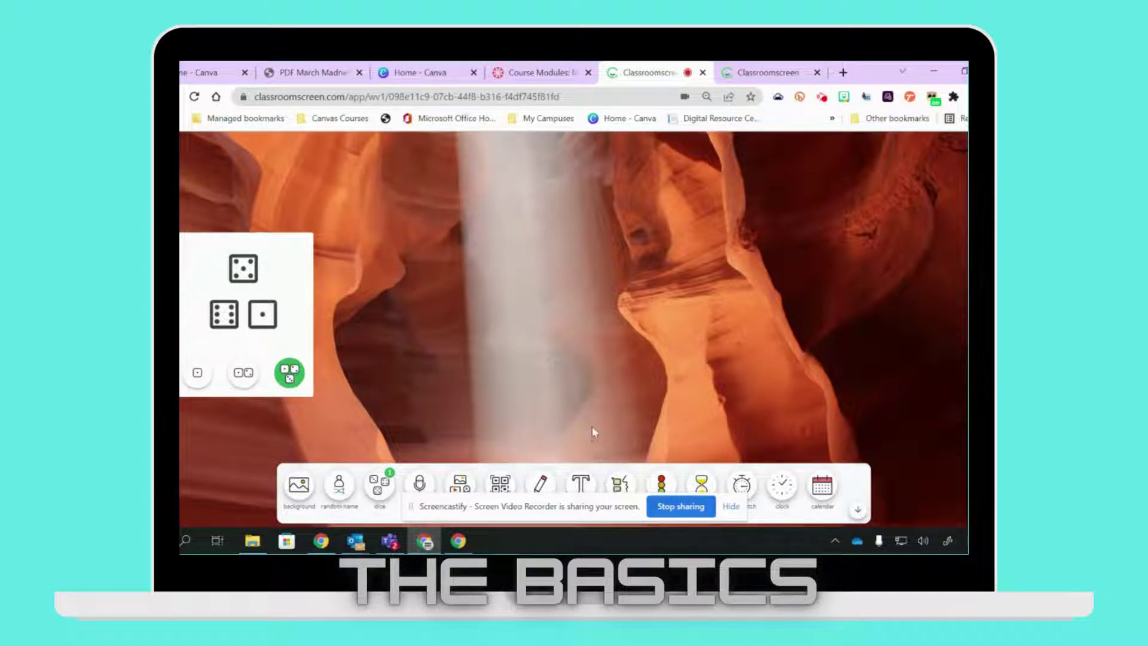
# Step: Add a drawing widget and sketch a downward-pointing arrow on it in black
pyautogui.click(540, 485)
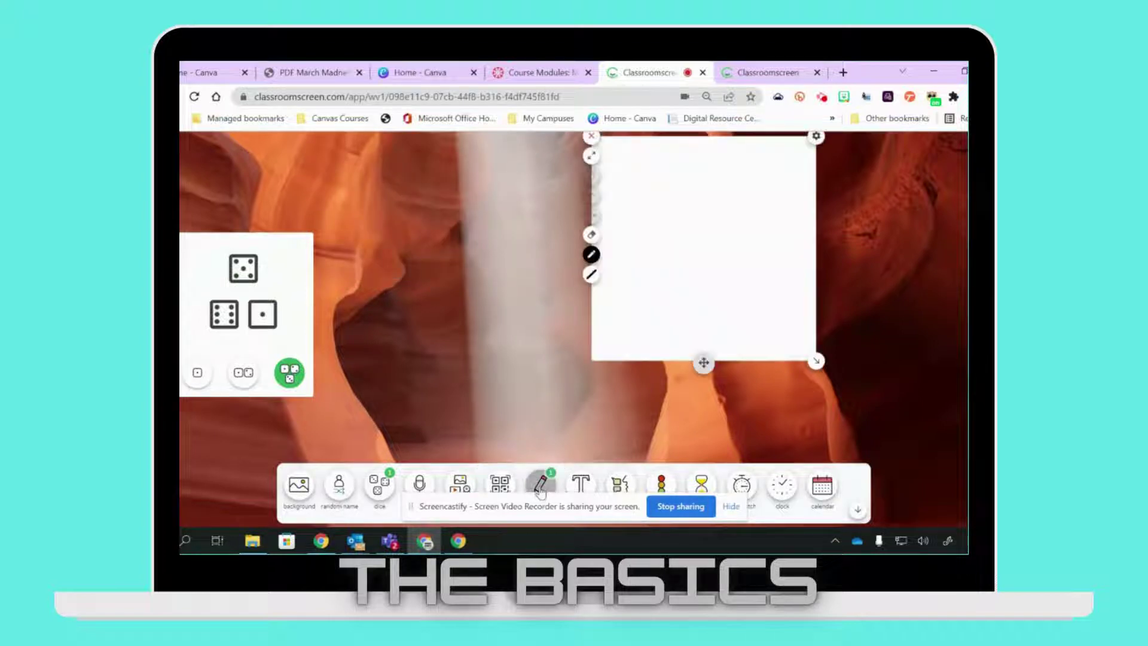
pyautogui.moveTo(651, 241)
pyautogui.mouseDown()
pyautogui.moveTo(643, 286)
pyautogui.moveTo(688, 306)
pyautogui.mouseUp()
# Step: Add text and work symbols widgets, switch the symbol through whisper to work together, and remove both widgets
pyautogui.click(580, 483)
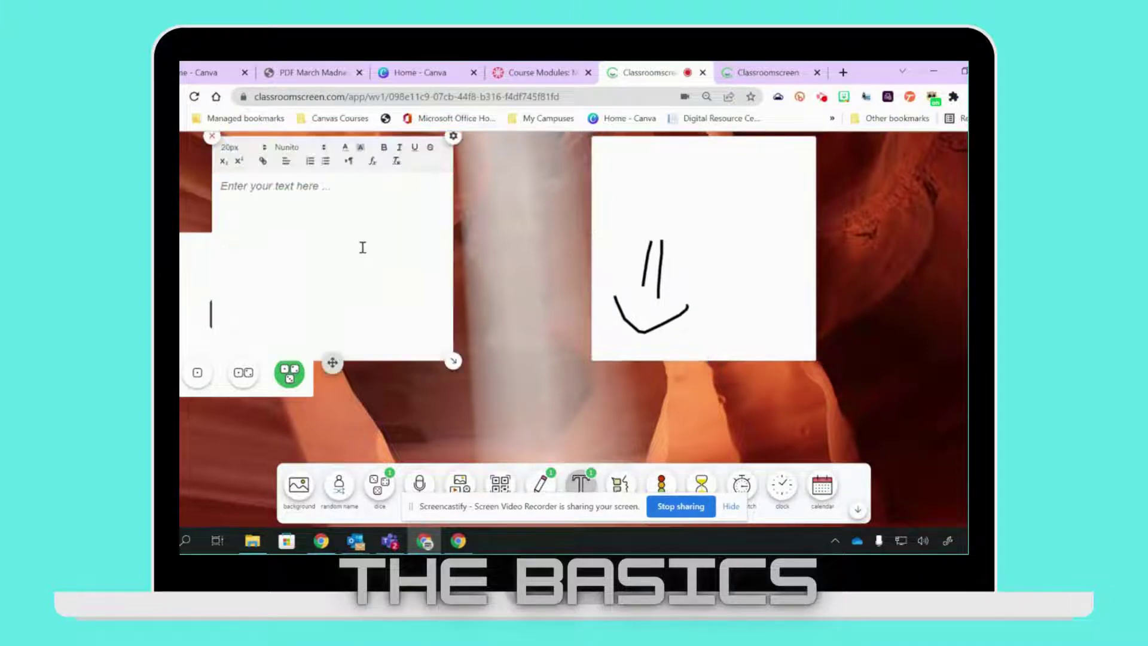
pyautogui.click(620, 483)
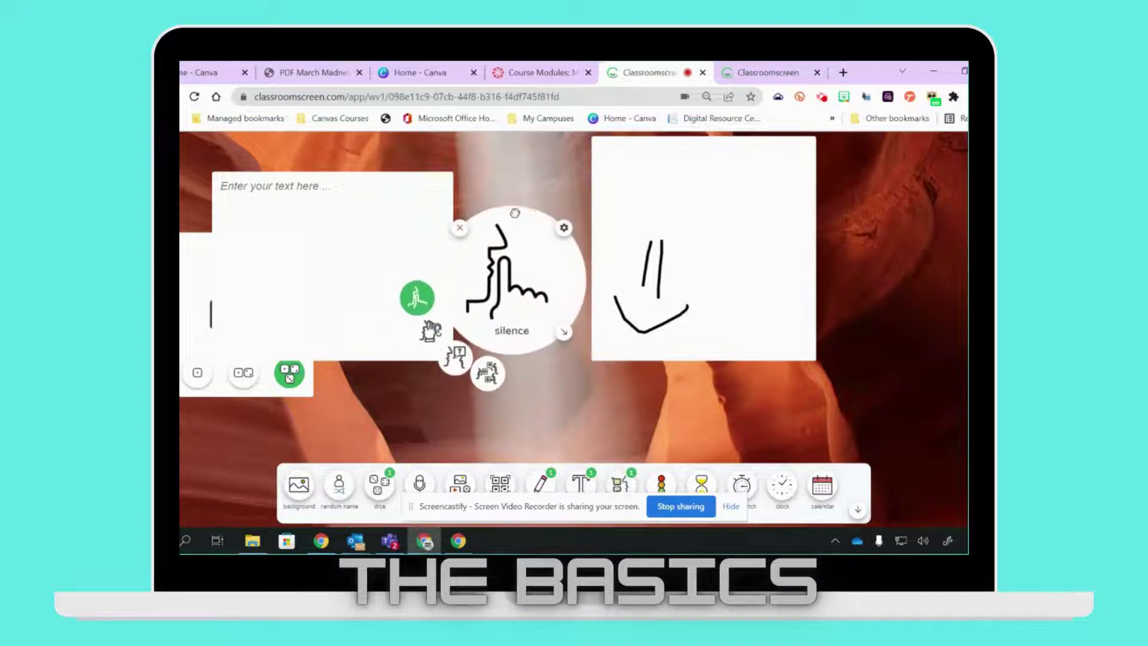
pyautogui.click(431, 332)
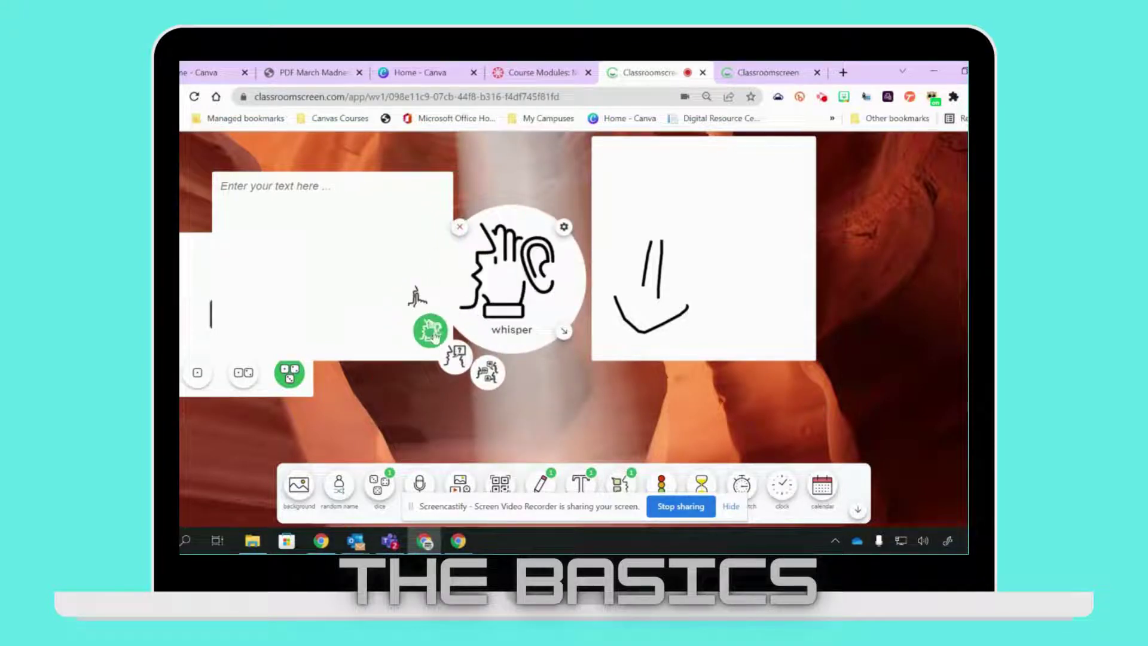
pyautogui.click(457, 357)
pyautogui.click(487, 372)
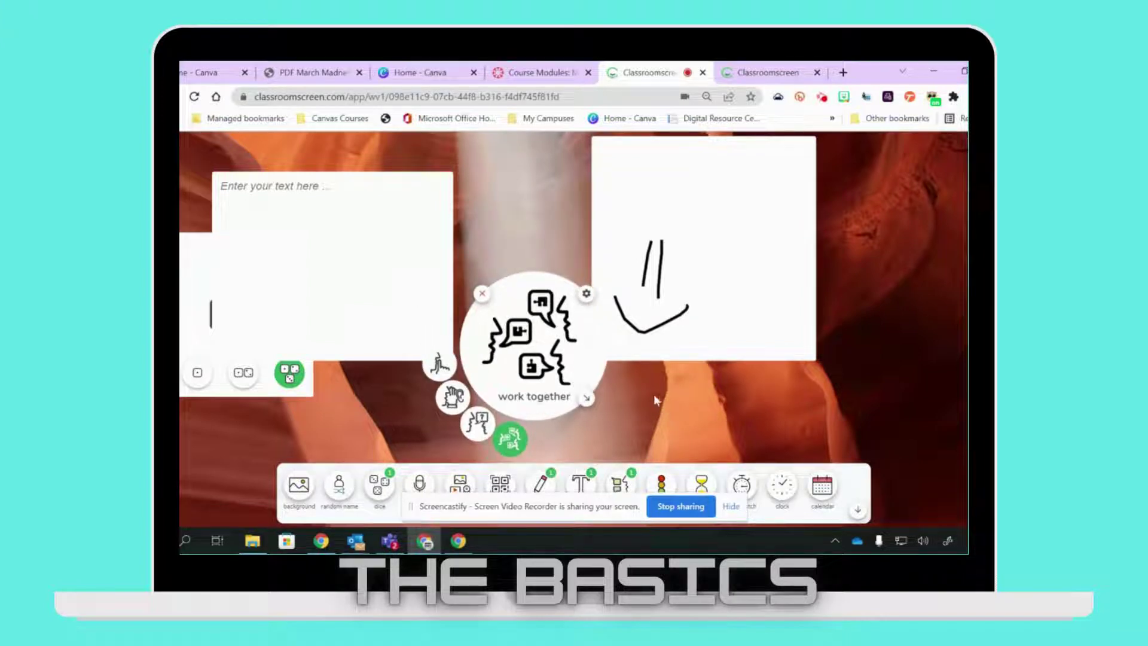
pyautogui.click(482, 293)
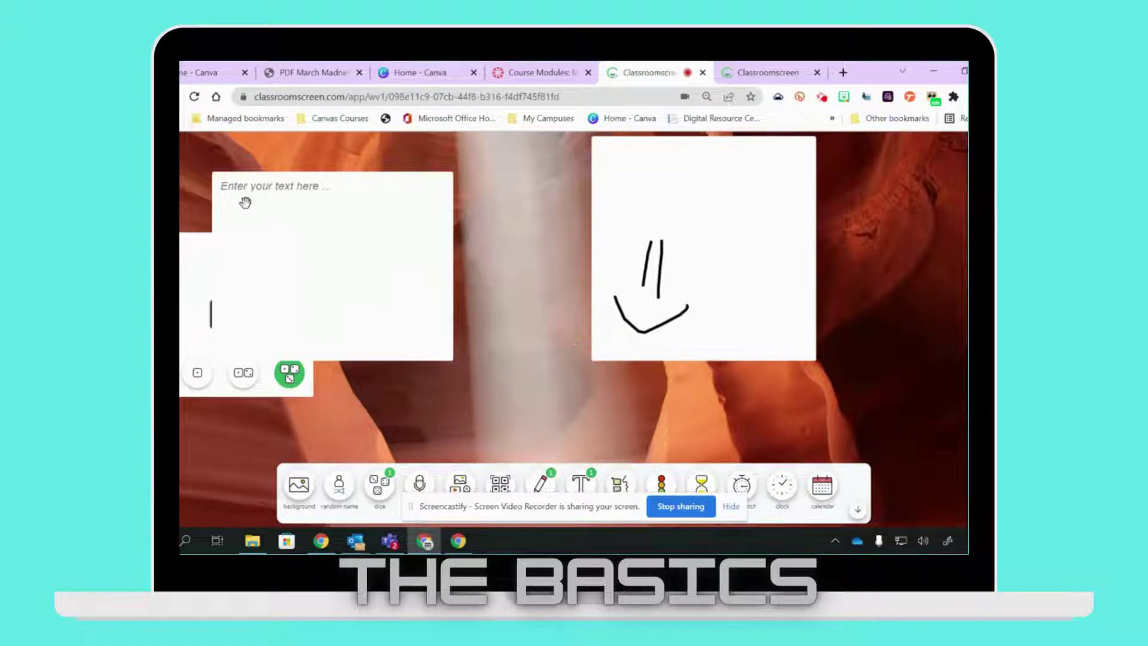
pyautogui.click(257, 208)
pyautogui.click(213, 137)
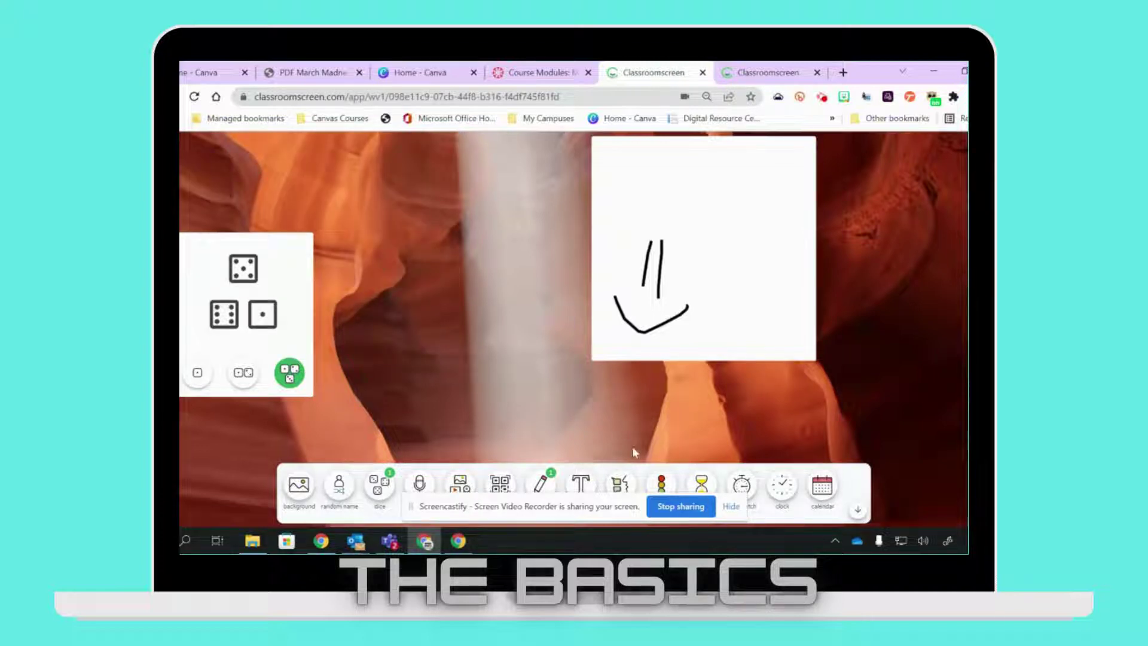
# Step: Add a traffic light set to red and a timer widget placed just below the traffic light
pyautogui.click(661, 483)
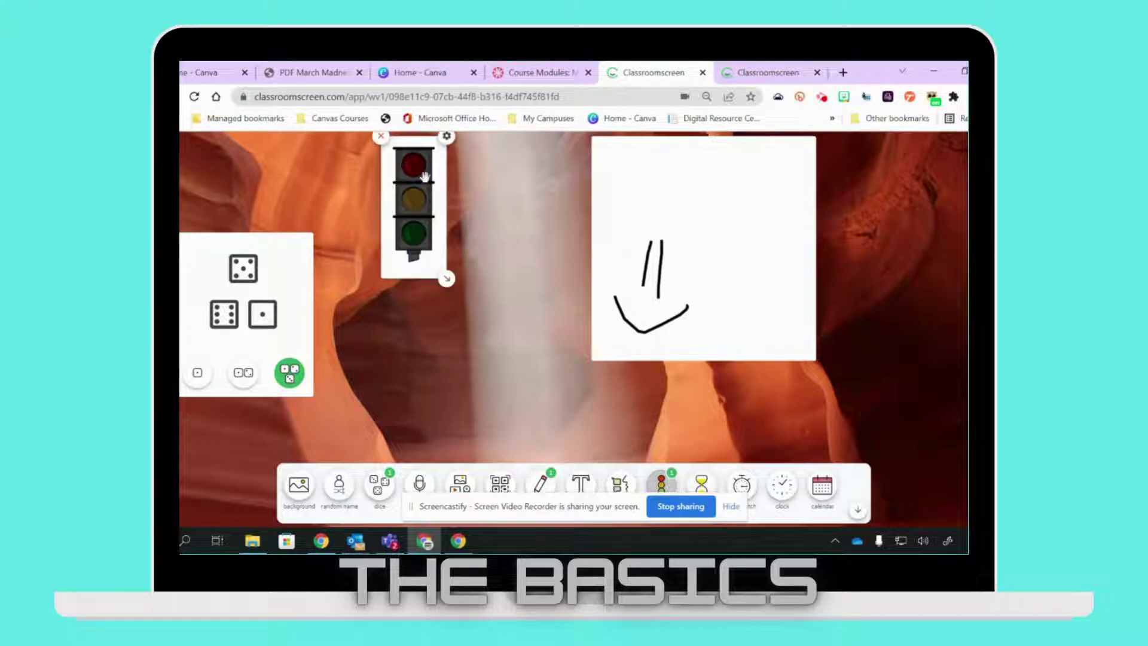
pyautogui.click(418, 167)
pyautogui.click(704, 483)
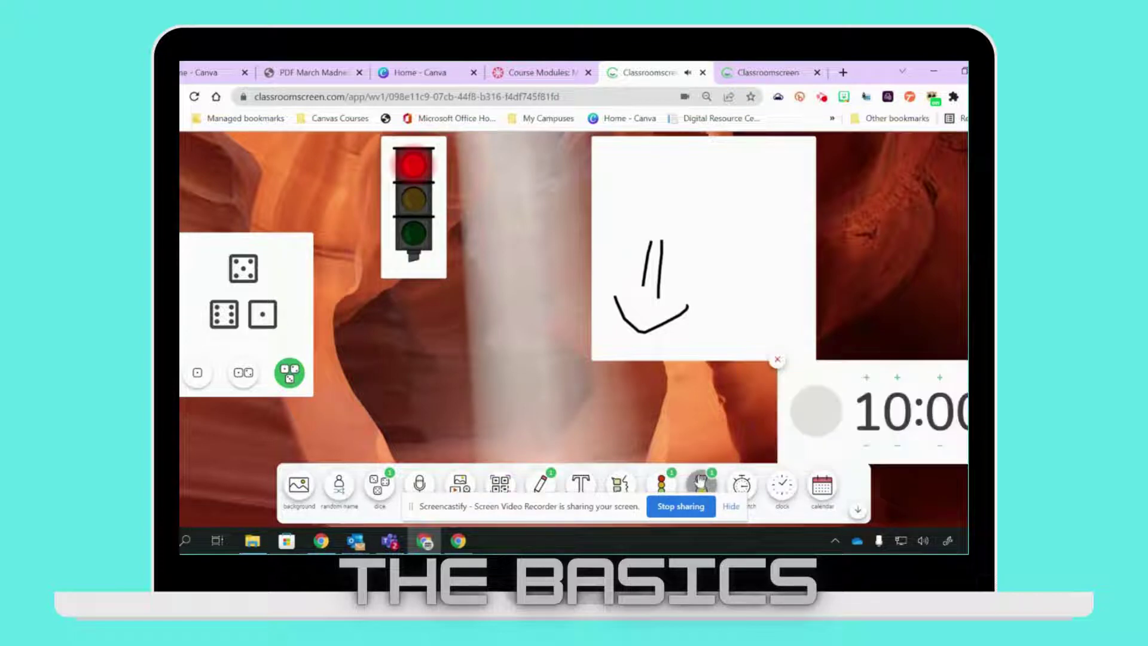
pyautogui.moveTo(856, 380); pyautogui.dragTo(437, 293)
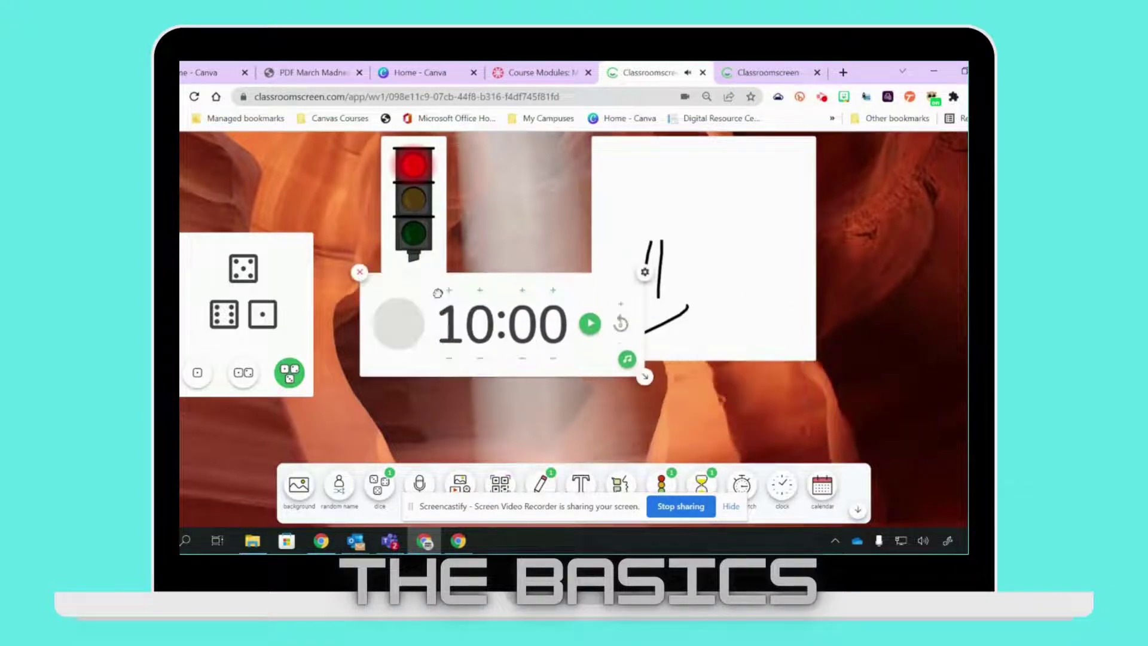
# Step: Add stopwatch, clock and calendar widgets, moving the clock inward beside the drawing widget
pyautogui.click(748, 493)
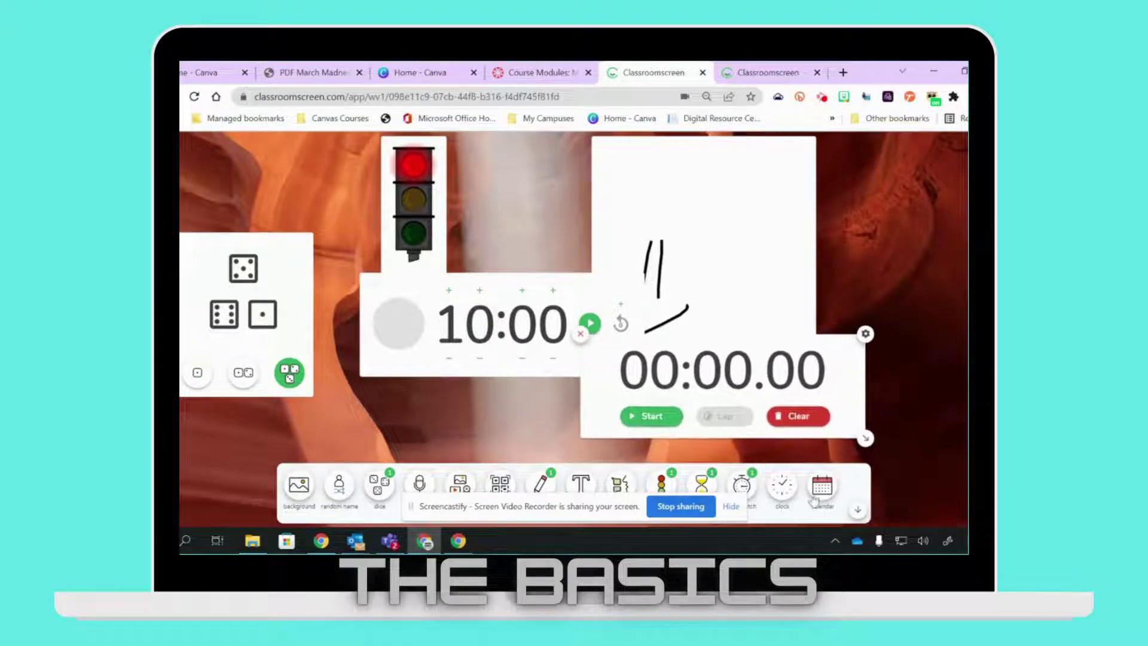
pyautogui.click(781, 484)
pyautogui.moveTo(956, 192); pyautogui.dragTo(841, 175)
pyautogui.click(822, 486)
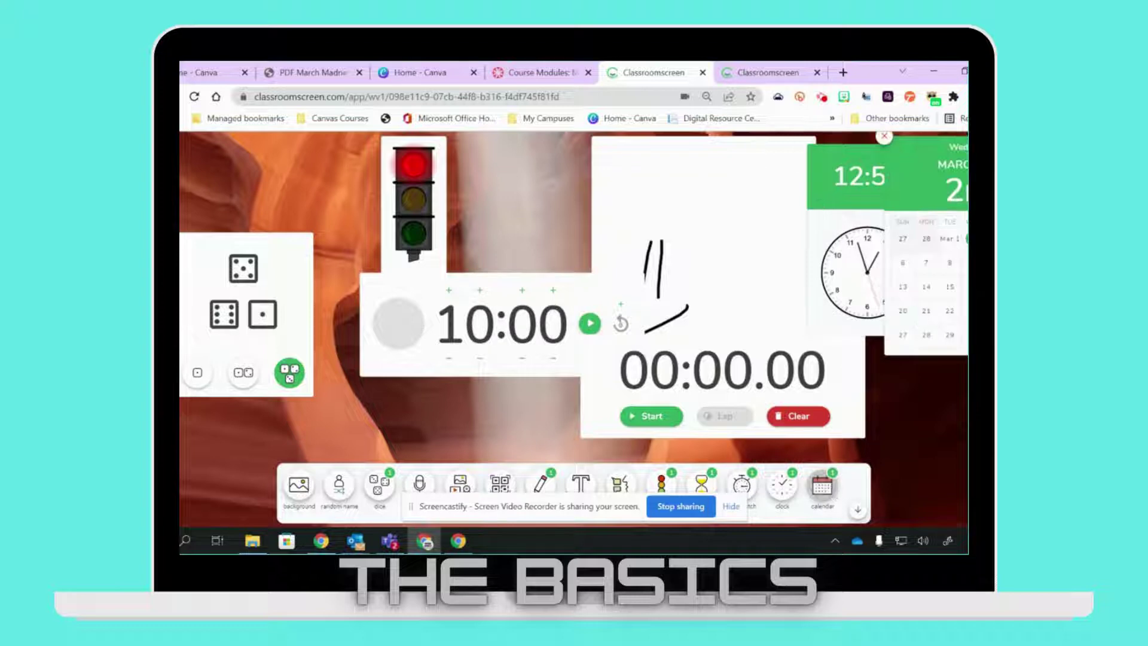
# Step: Bring the calendar widget fully into view, and remove the calendar, clock and drawing widgets
pyautogui.moveTo(981, 155); pyautogui.dragTo(914, 179)
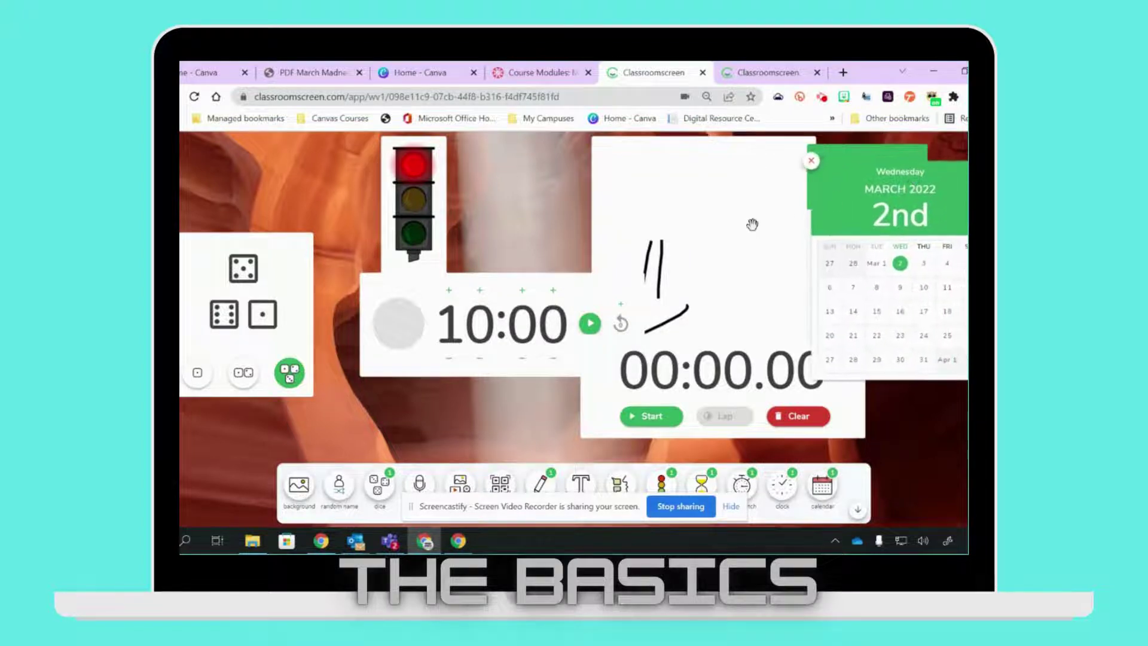
pyautogui.click(811, 160)
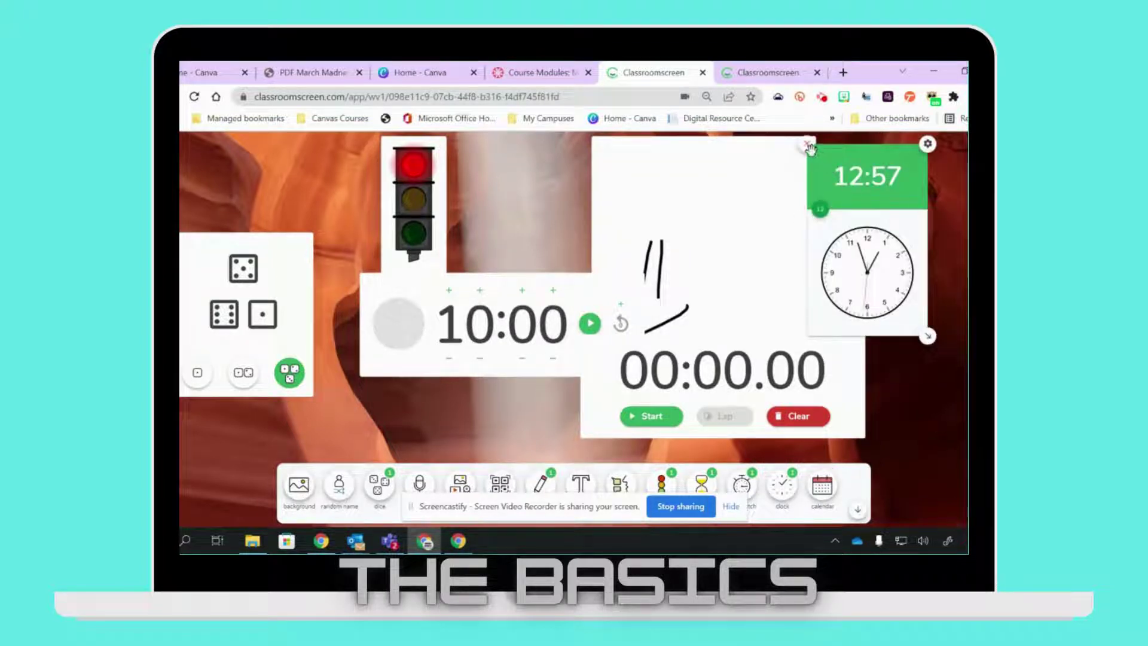
pyautogui.click(810, 148)
pyautogui.click(593, 144)
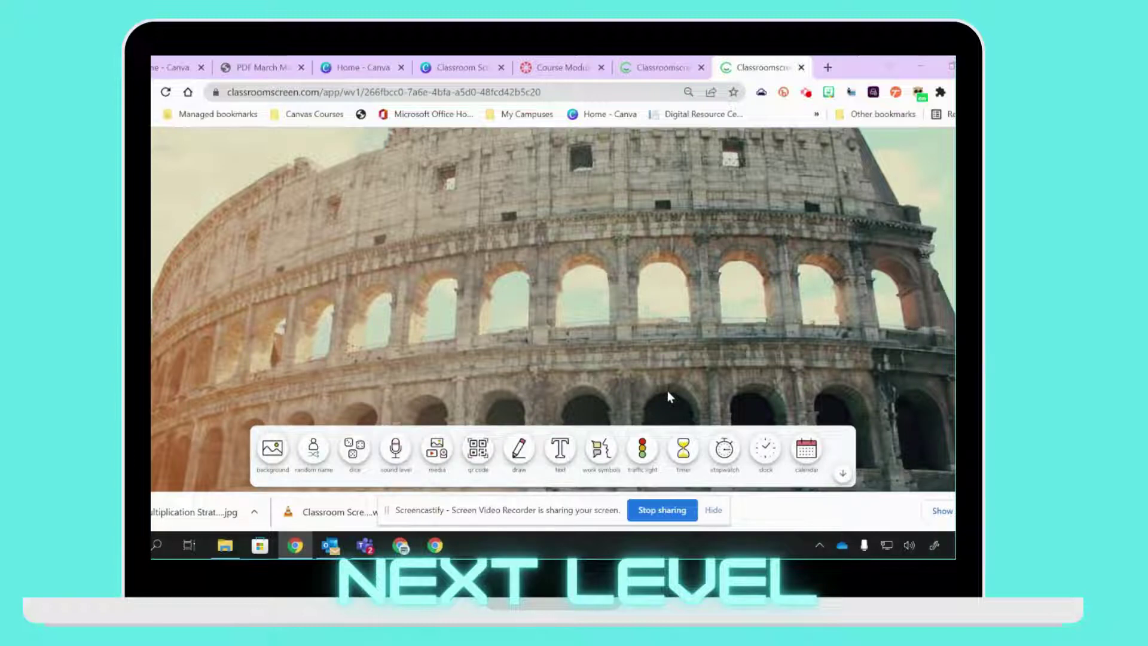
# Step: Upload the multiplication strategies picture as a local background and apply it to the screen
pyautogui.click(265, 453)
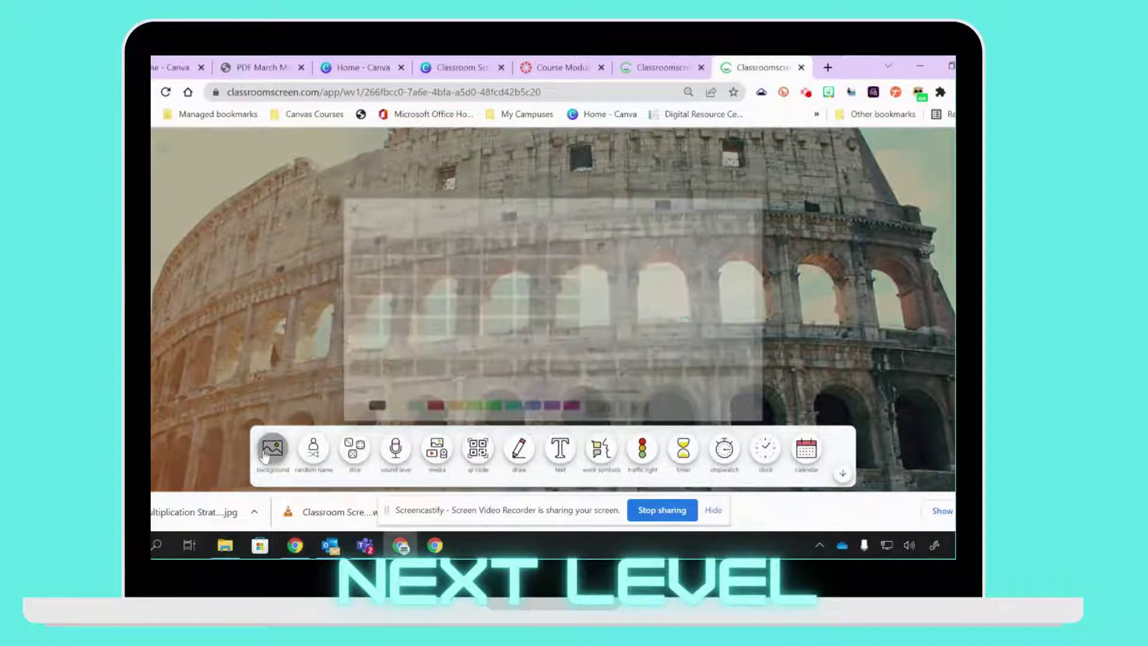
pyautogui.click(624, 220)
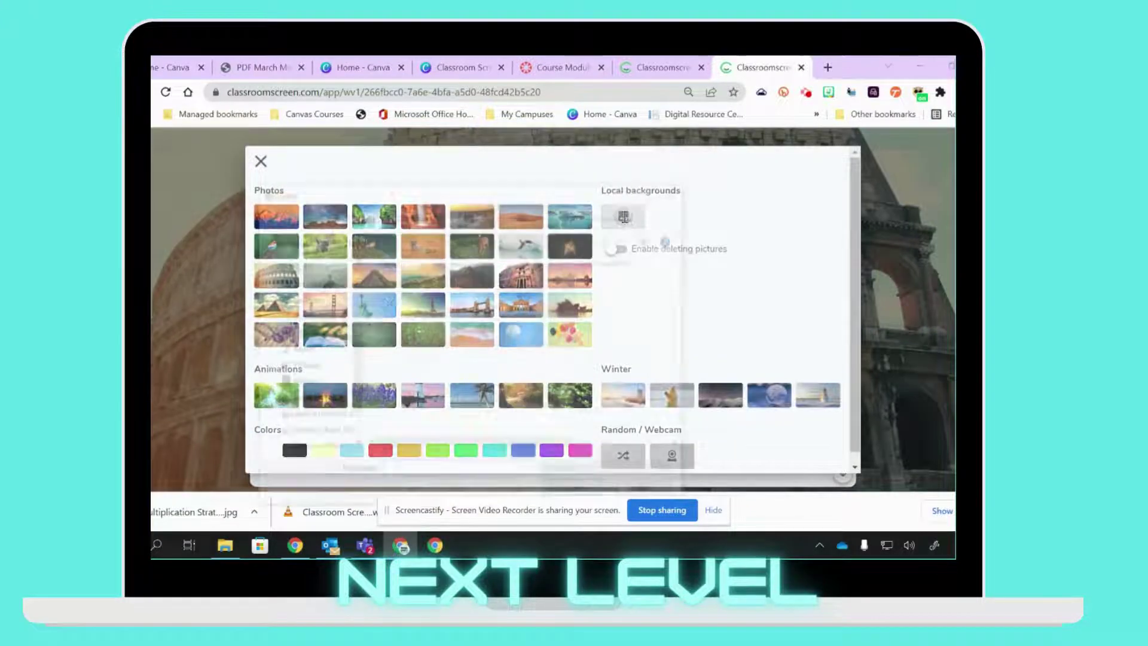
pyautogui.click(417, 301)
pyautogui.doubleClick(417, 301)
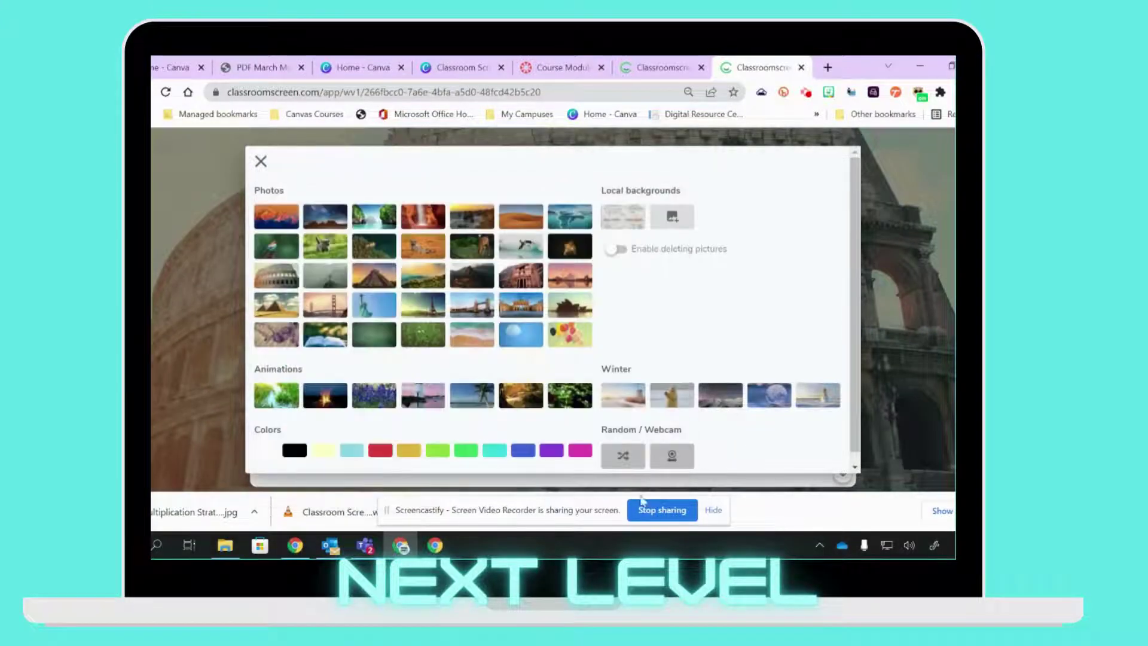
pyautogui.scroll(-1, 633, 379)
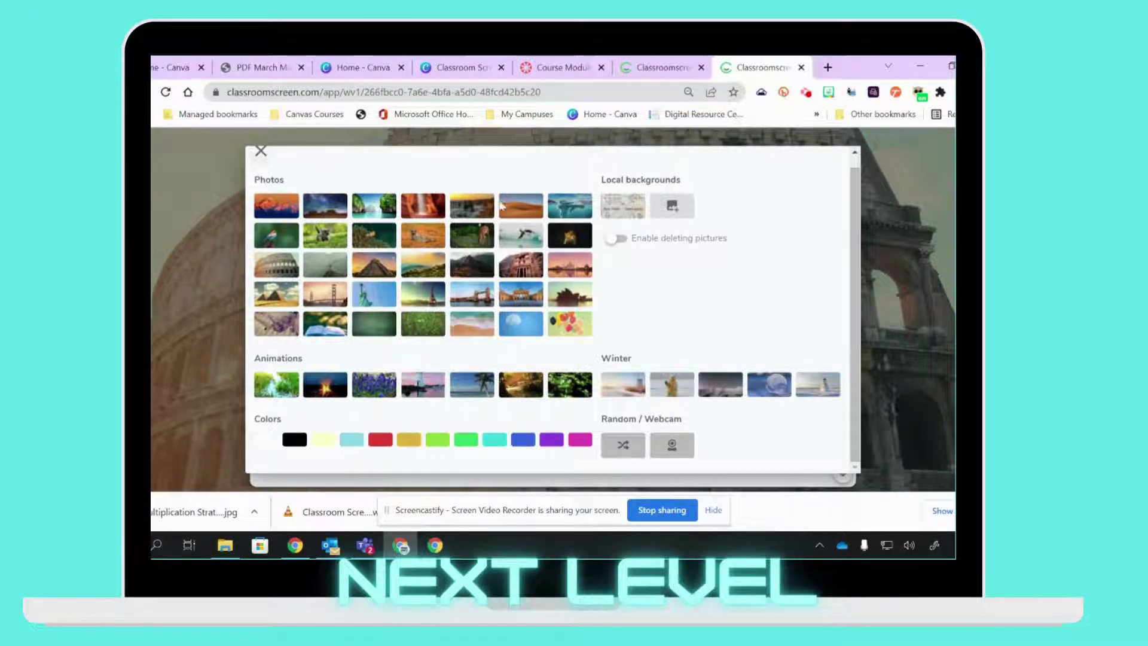
pyautogui.click(632, 206)
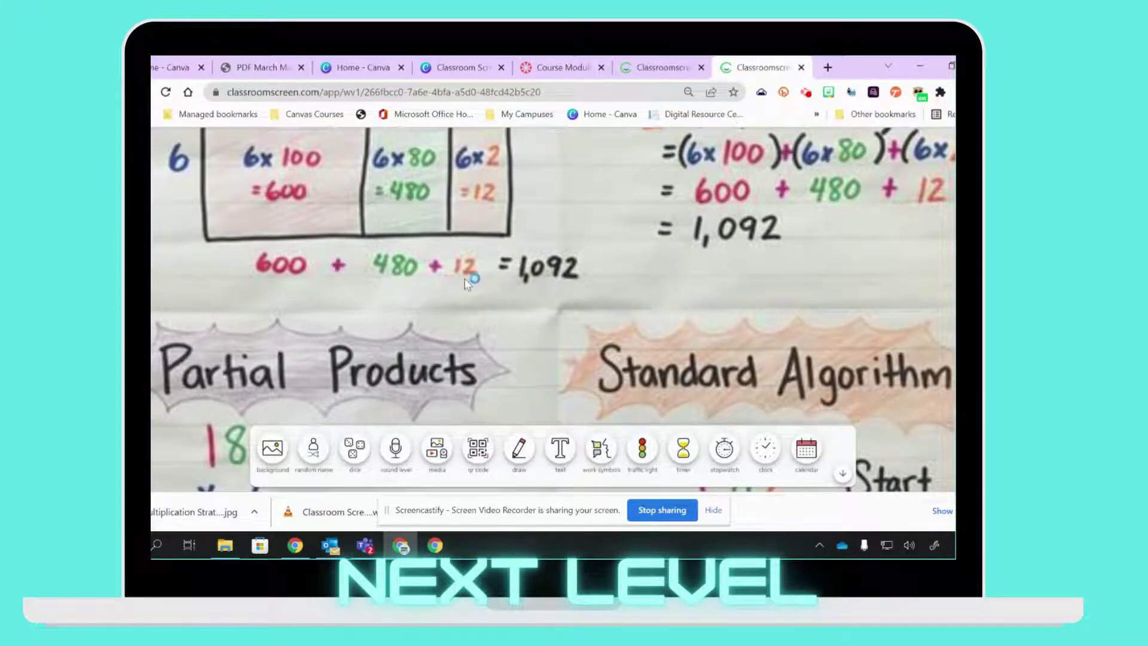
# Step: Change the screen background to the photo of the moon in a blue sky
pyautogui.click(272, 449)
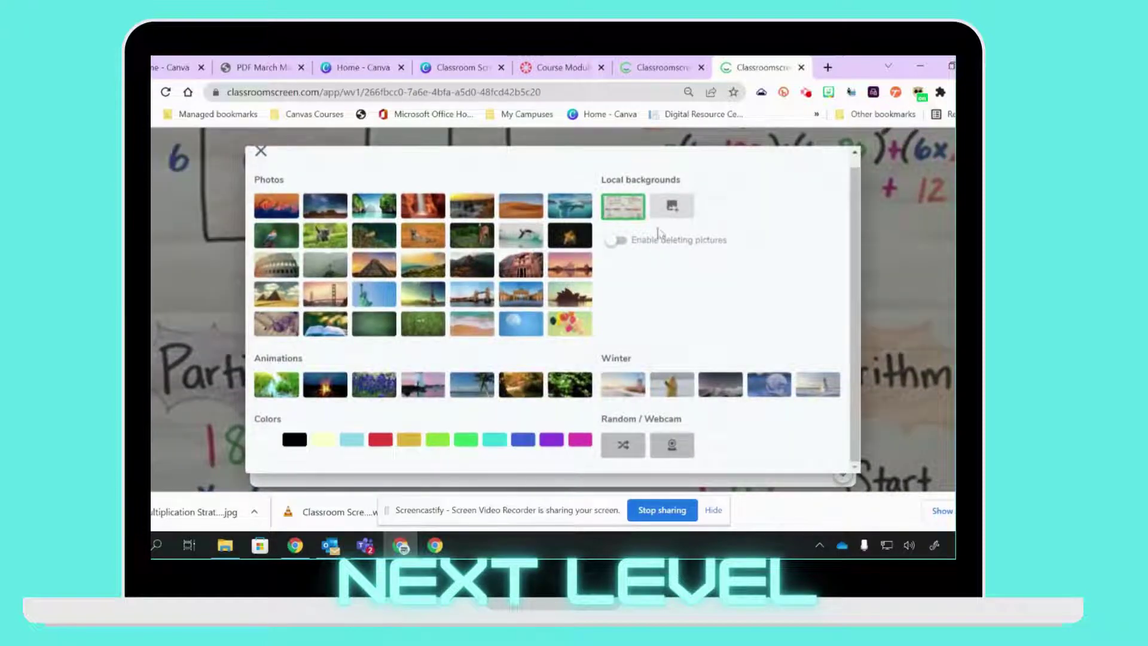
pyautogui.click(520, 330)
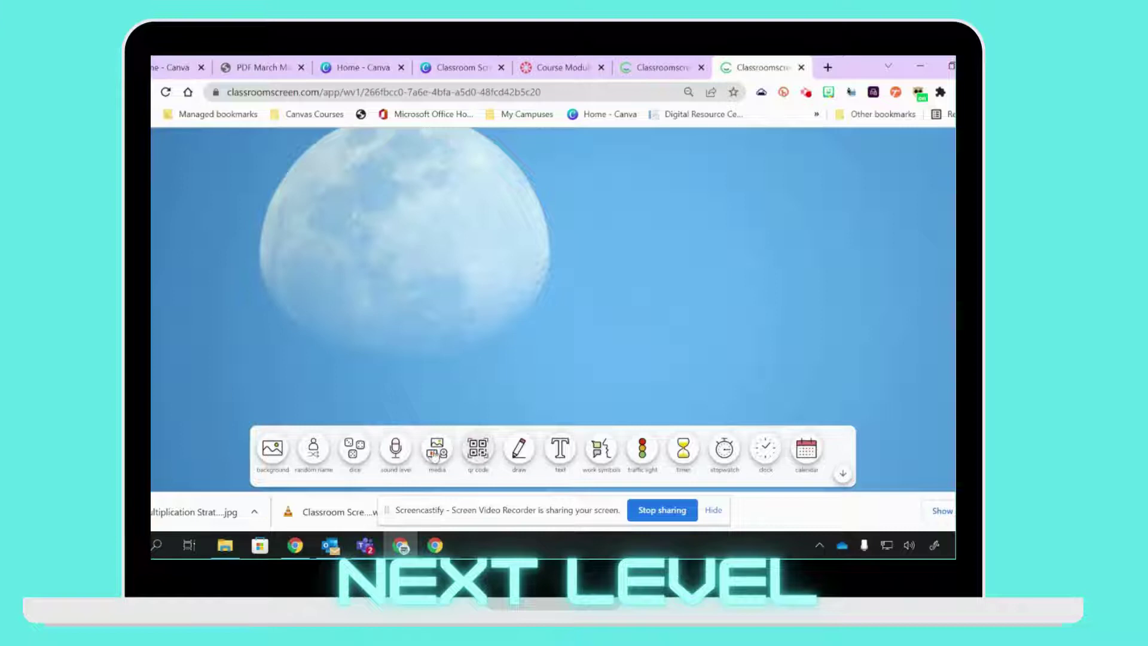
# Step: Add media widgets and load the downloaded multiplication strategies picture into one as an image
pyautogui.click(435, 454)
pyautogui.click(438, 449)
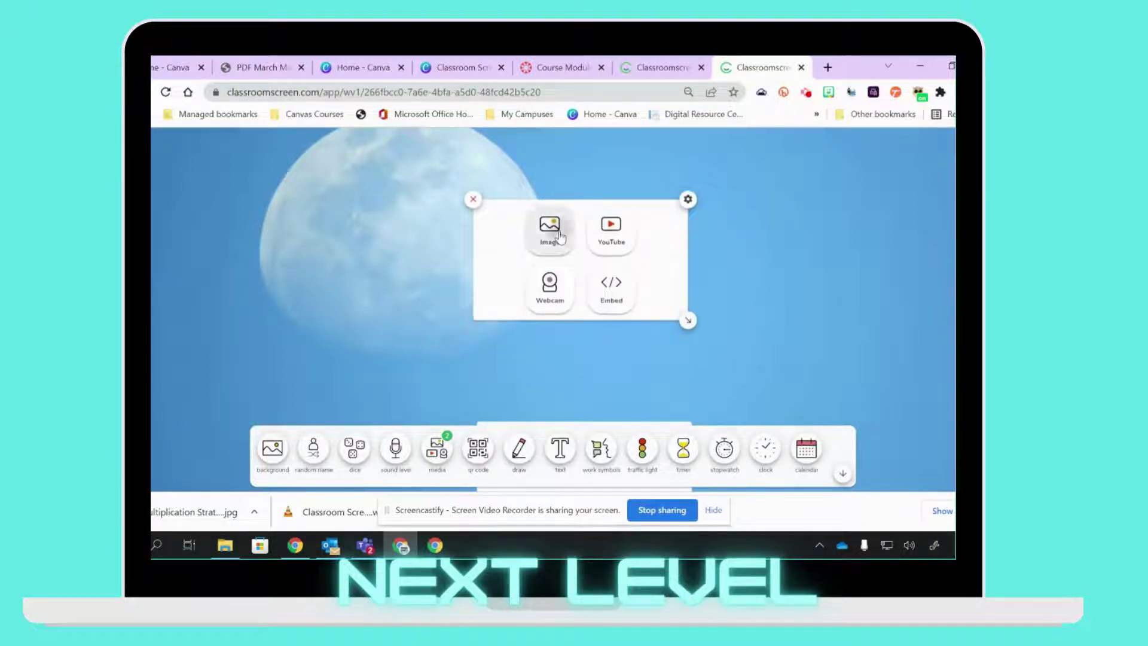
pyautogui.click(549, 227)
pyautogui.moveTo(204, 512); pyautogui.dragTo(586, 272)
# Step: Move the multiplication strategies image to the left edge of the canvas and resize it so the poster's title and strategies show
pyautogui.moveTo(687, 321); pyautogui.dragTo(423, 272)
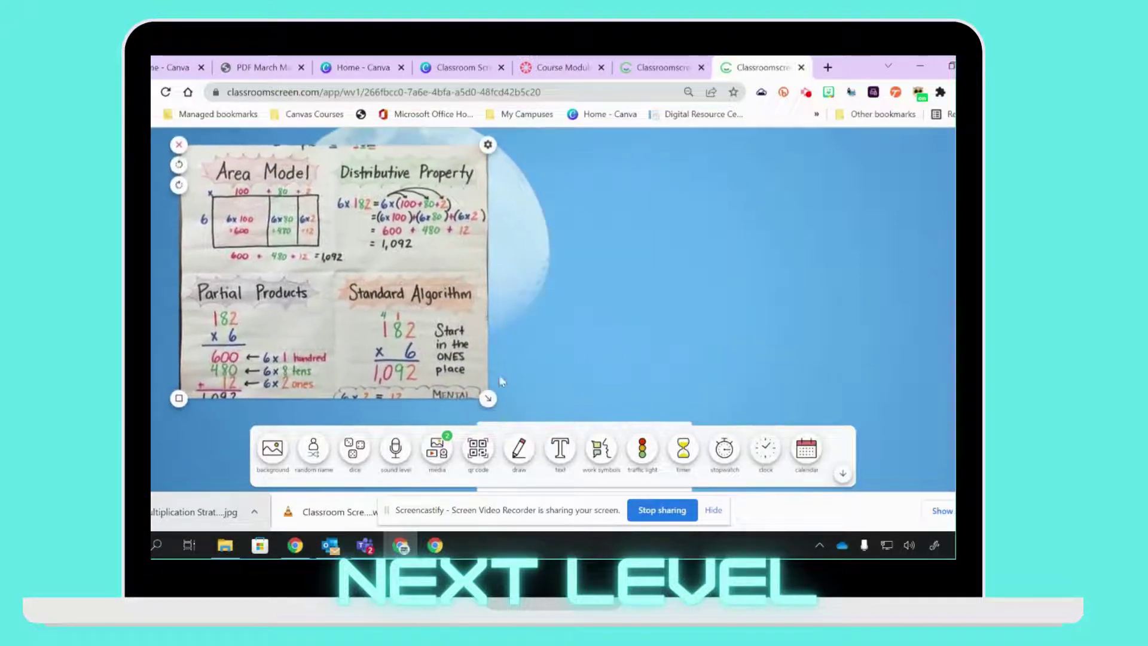
pyautogui.moveTo(487, 398); pyautogui.dragTo(497, 430)
pyautogui.moveTo(477, 332); pyautogui.dragTo(456, 319)
pyautogui.moveTo(476, 416); pyautogui.dragTo(471, 384)
pyautogui.moveTo(518, 424); pyautogui.dragTo(422, 461)
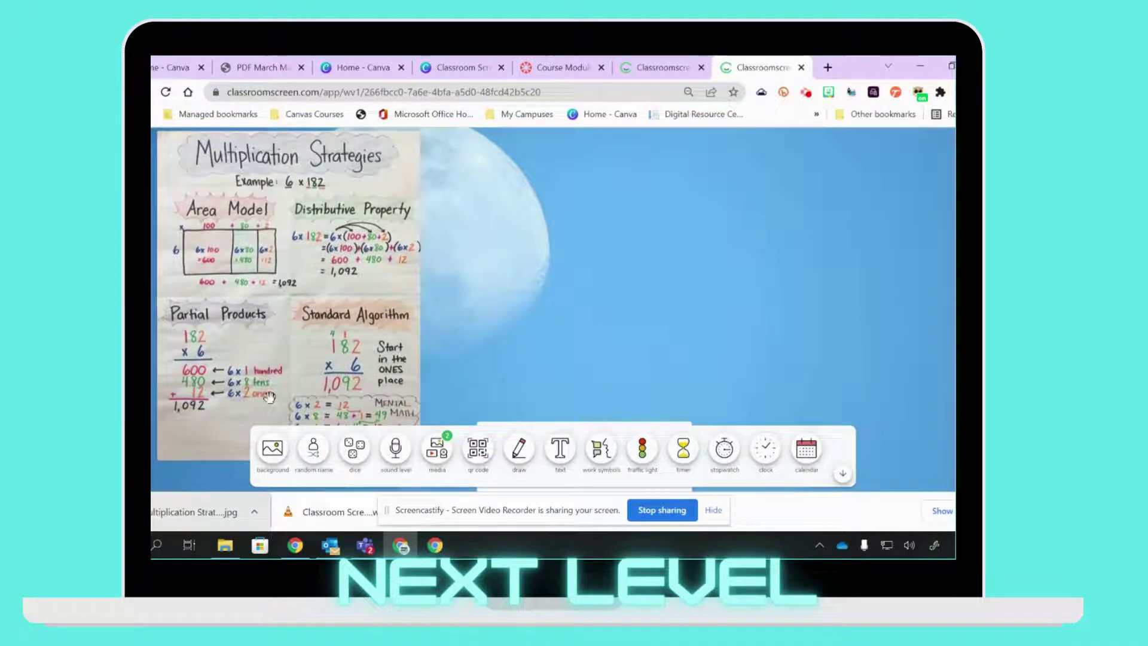
# Step: Add a random name widget beside the poster, list three student names in it, and make the widget smaller
pyautogui.click(313, 449)
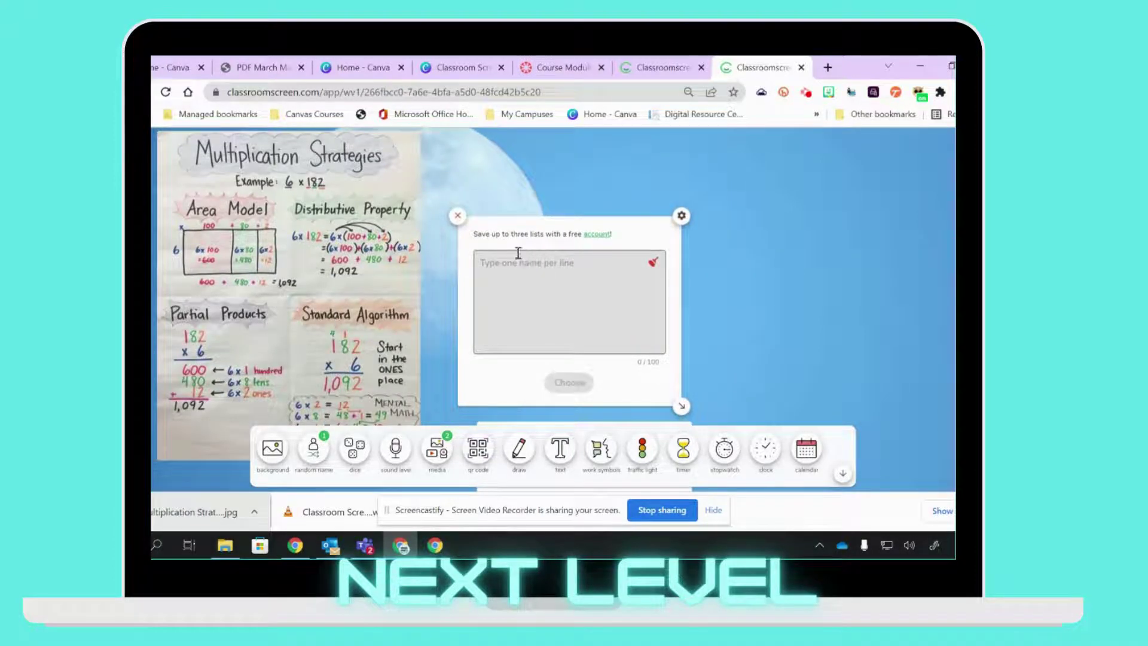
pyautogui.click(526, 266)
pyautogui.write('Joe')
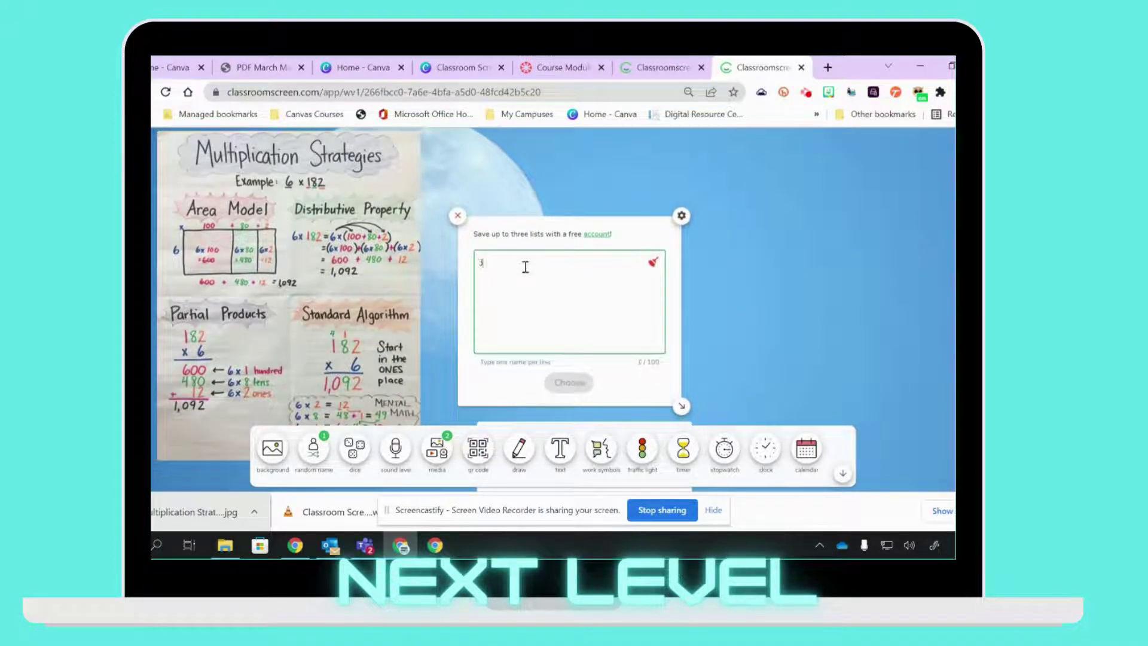
pyautogui.press('Return')
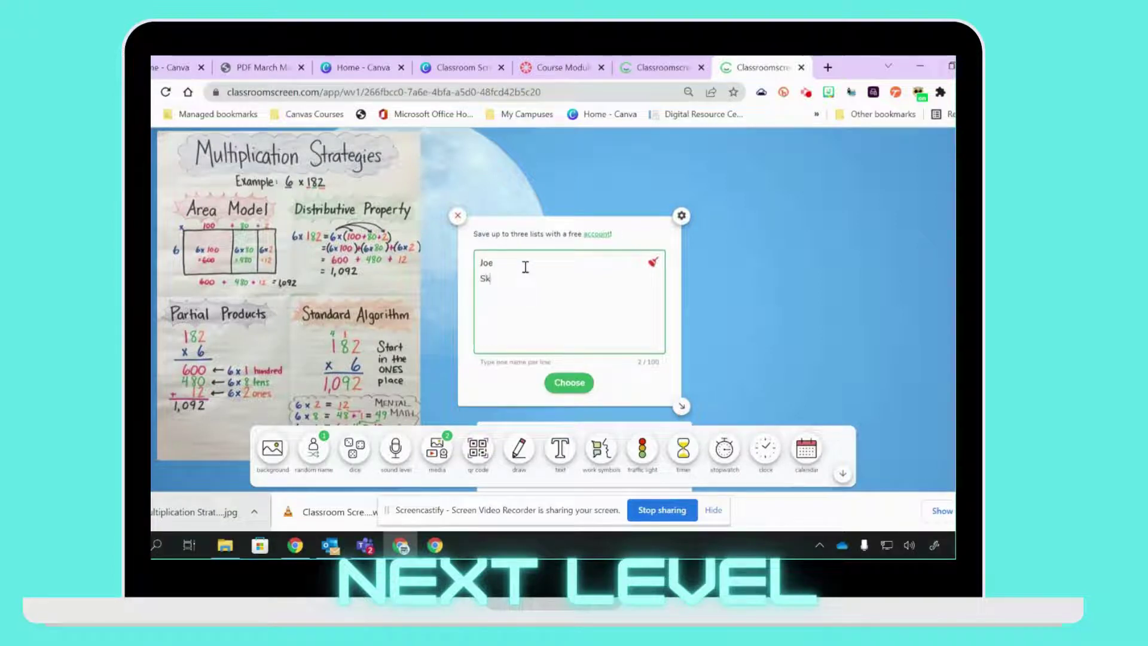
pyautogui.write('Skip')
pyautogui.press('Return')
pyautogui.write('Sue')
pyautogui.moveTo(682, 407); pyautogui.dragTo(625, 392)
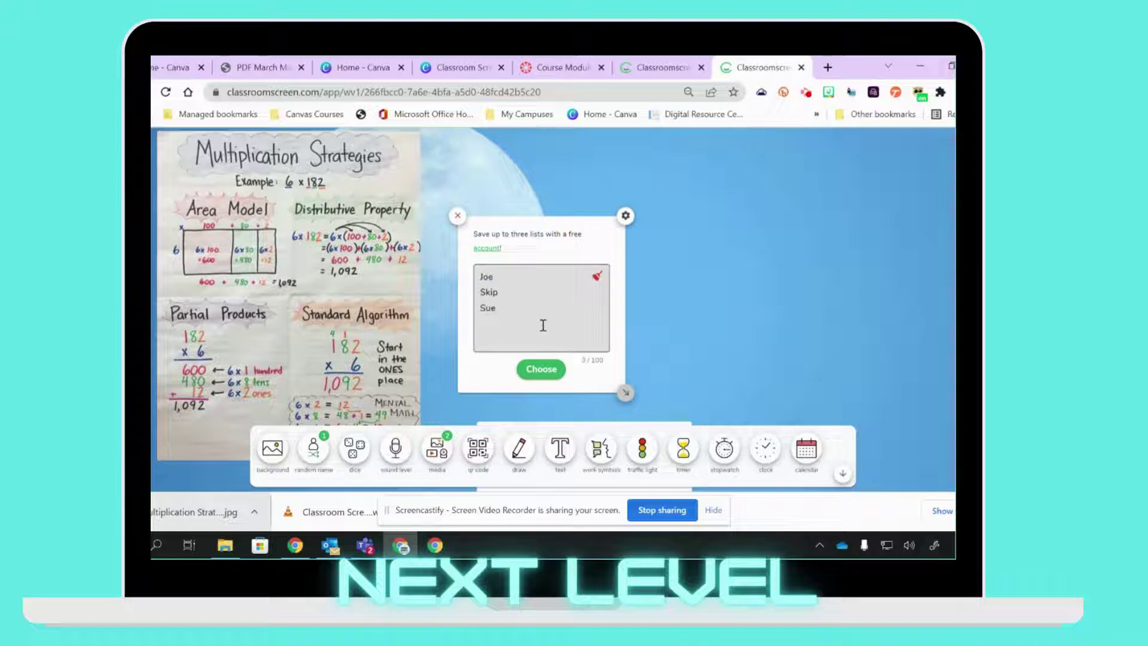
# Step: Add a second random name widget listing three other students, and choose a random name from each list
pyautogui.click(313, 448)
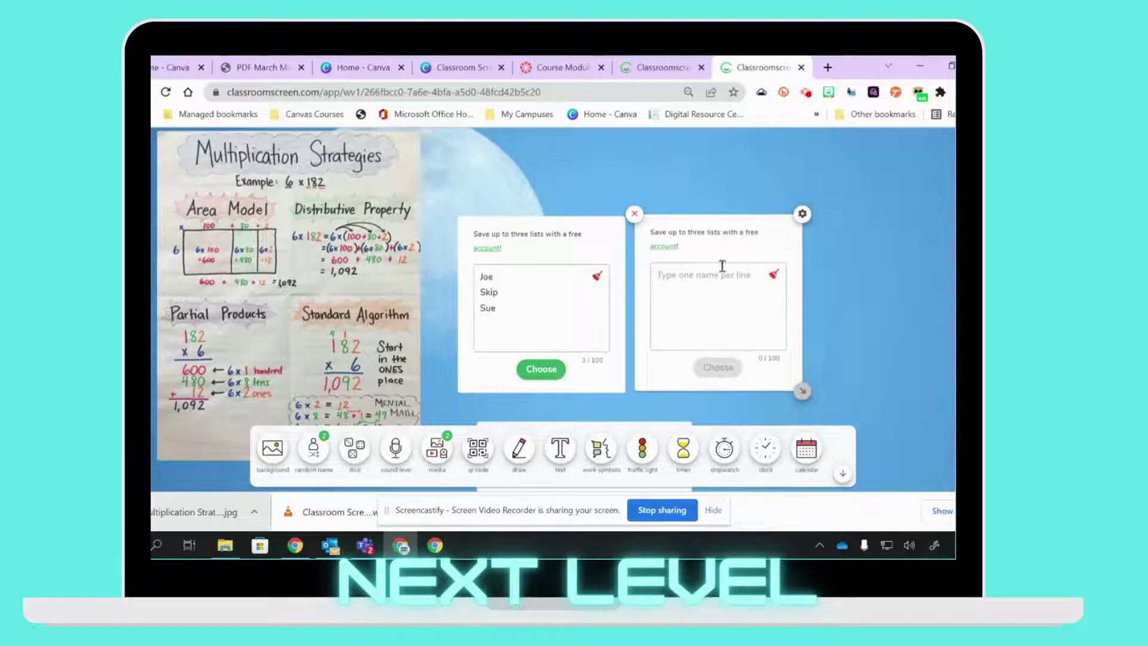
pyautogui.click(682, 276)
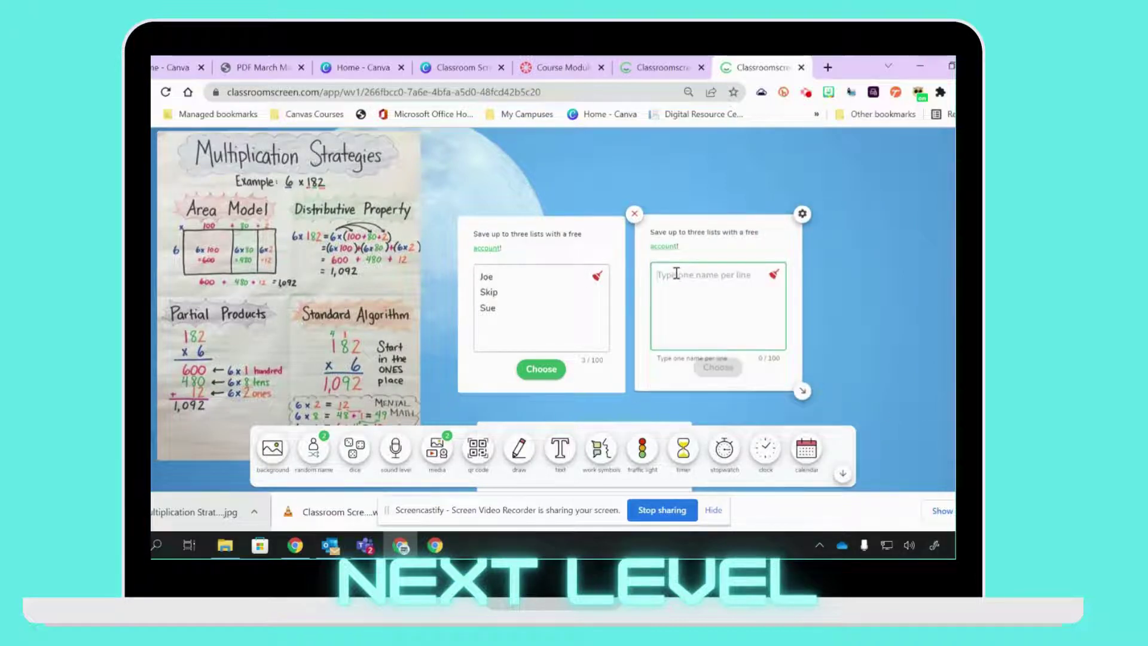
pyautogui.write('John')
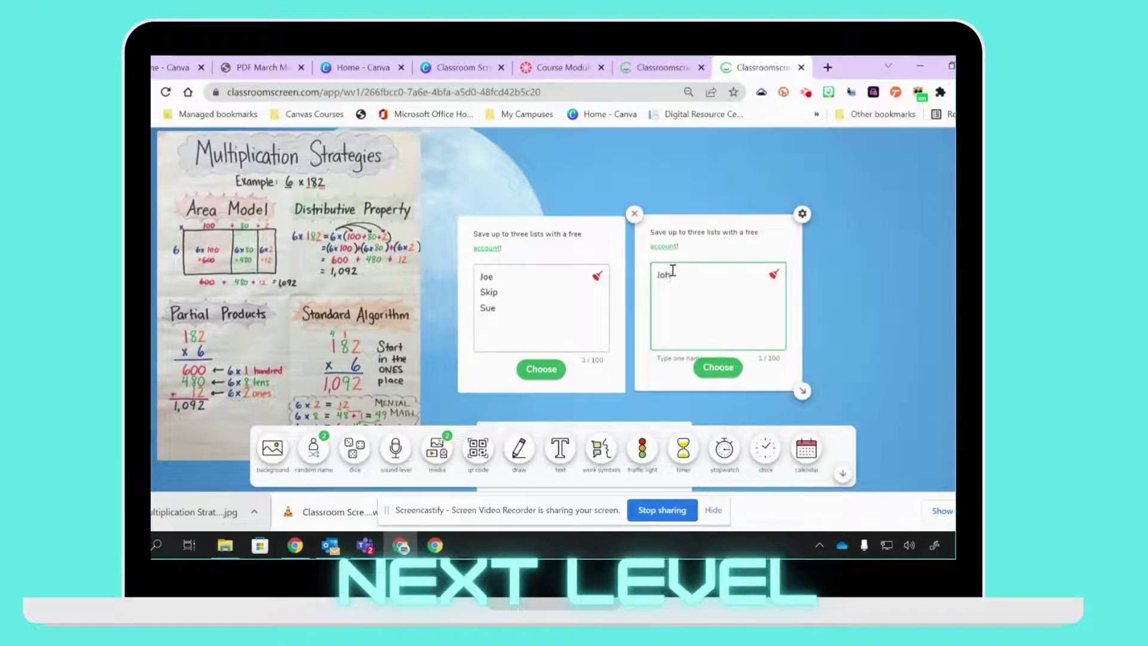
pyautogui.press('Return')
pyautogui.click(542, 369)
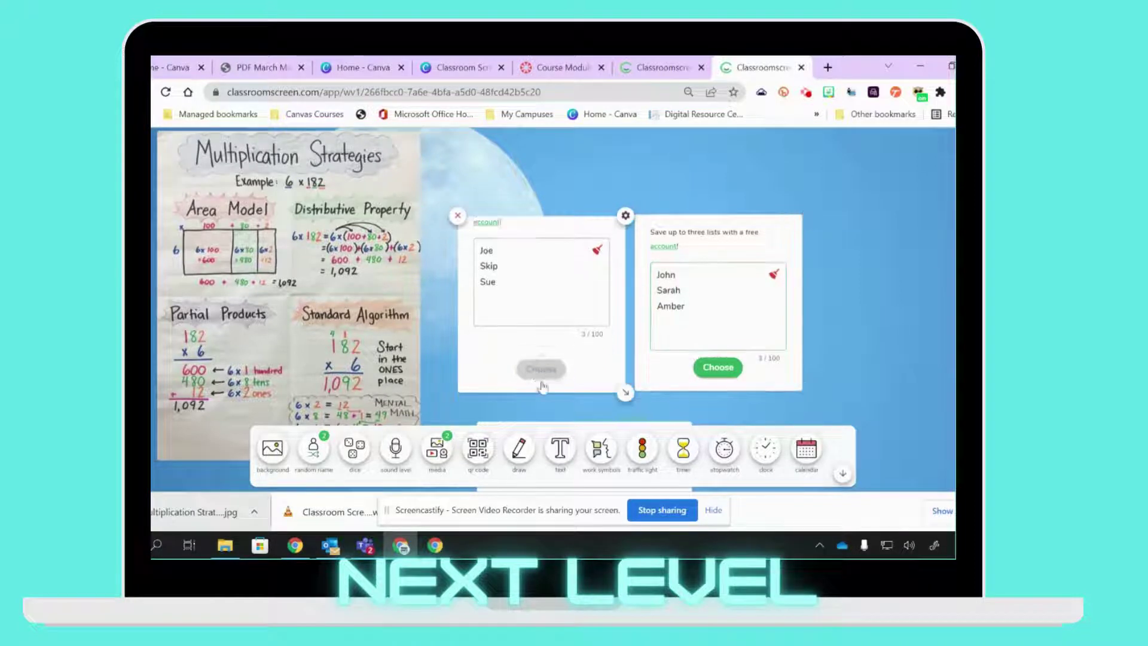
pyautogui.click(729, 376)
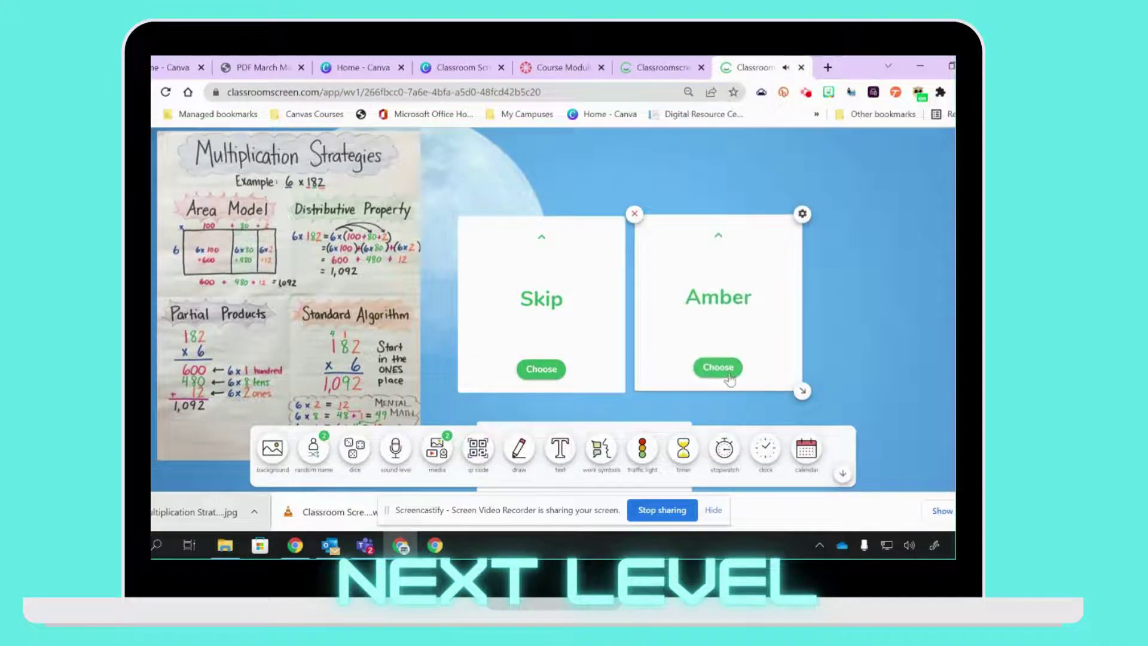
# Step: Set the second random name widget's background color to purple
pyautogui.click(803, 214)
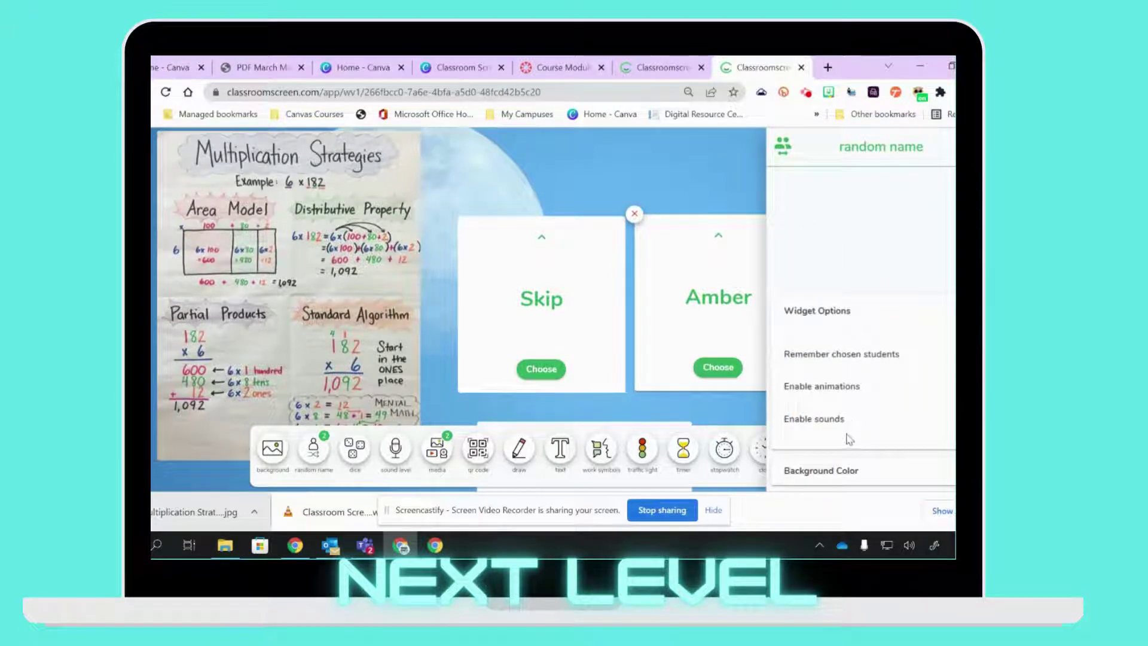
pyautogui.click(852, 476)
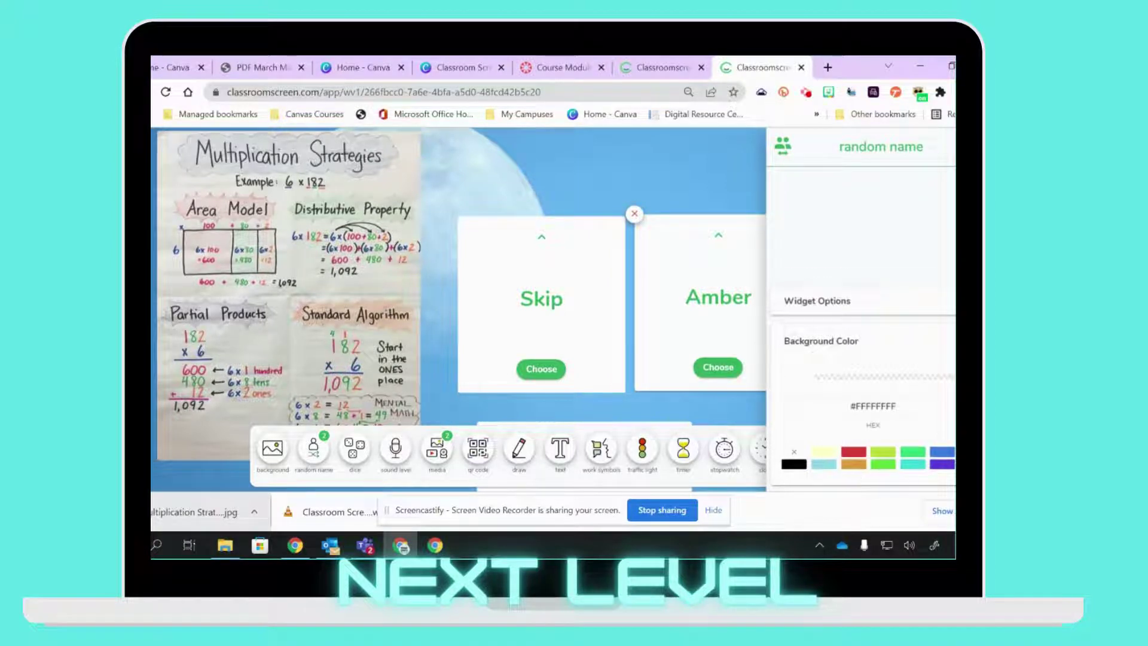
pyautogui.click(972, 452)
pyautogui.click(609, 273)
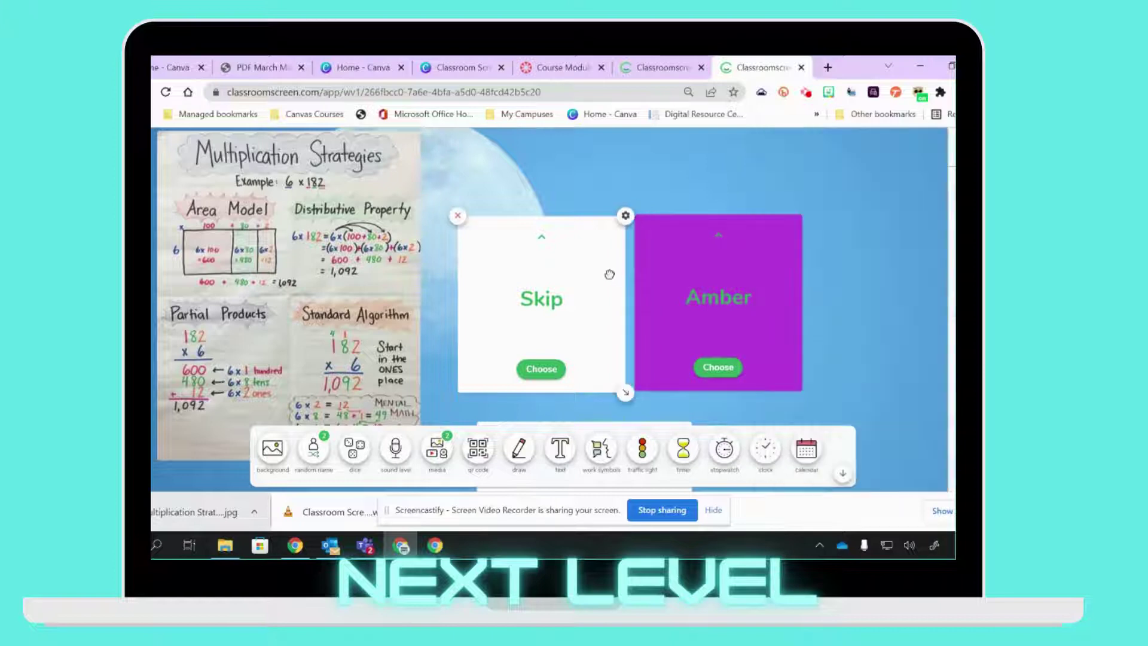
# Step: Set the first random name widget's background color to green, #3CDD7CFF
pyautogui.click(626, 216)
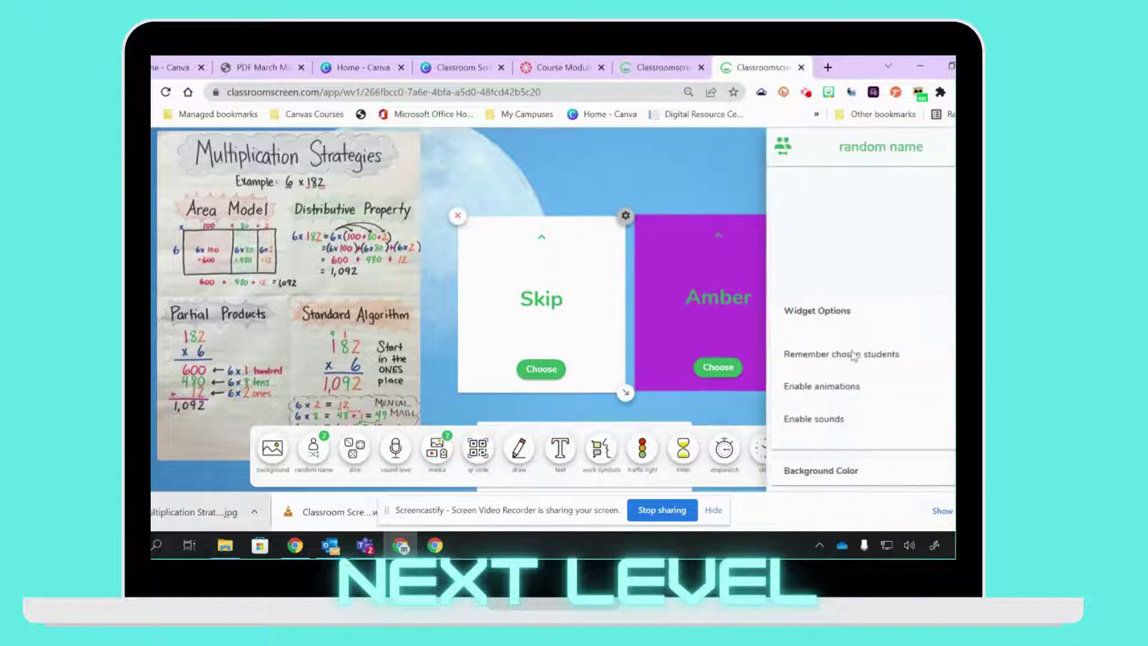
pyautogui.click(872, 478)
pyautogui.click(909, 454)
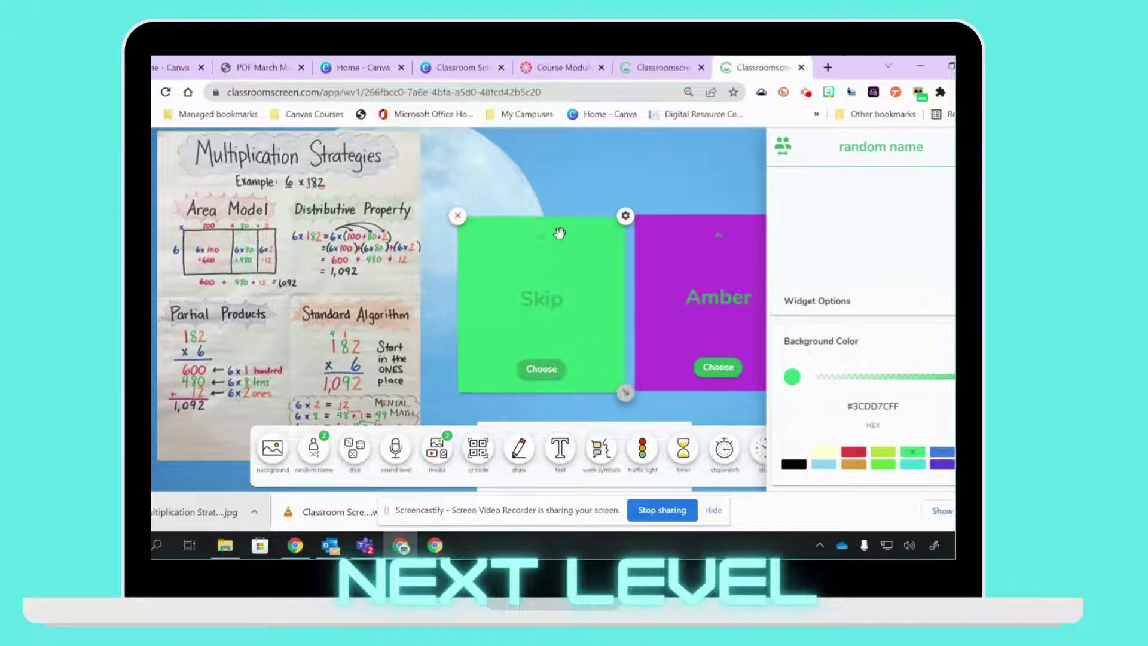
# Step: Shift the green and purple random name widgets left, keeping them side by side and slightly overlapping the poster
pyautogui.moveTo(552, 235); pyautogui.dragTo(470, 227)
pyautogui.click(739, 249)
pyautogui.moveTo(739, 248); pyautogui.dragTo(656, 240)
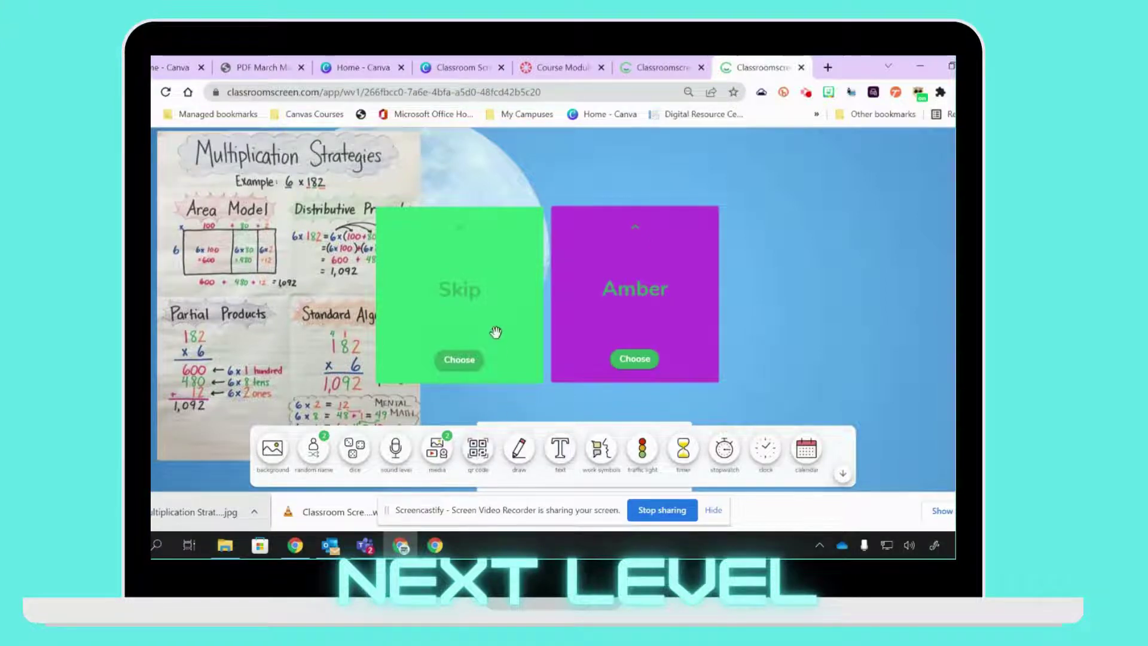
# Step: Add a QR code widget, place it at the purple widget's upper right corner, and shrink it
pyautogui.click(481, 459)
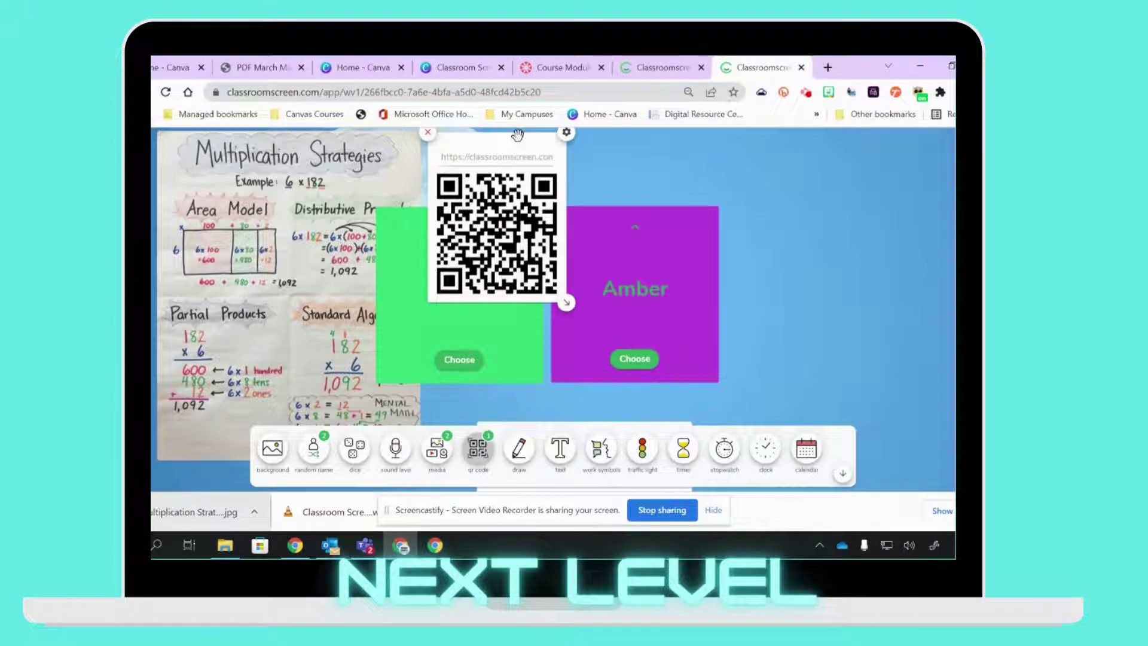
pyautogui.moveTo(519, 137); pyautogui.dragTo(789, 158)
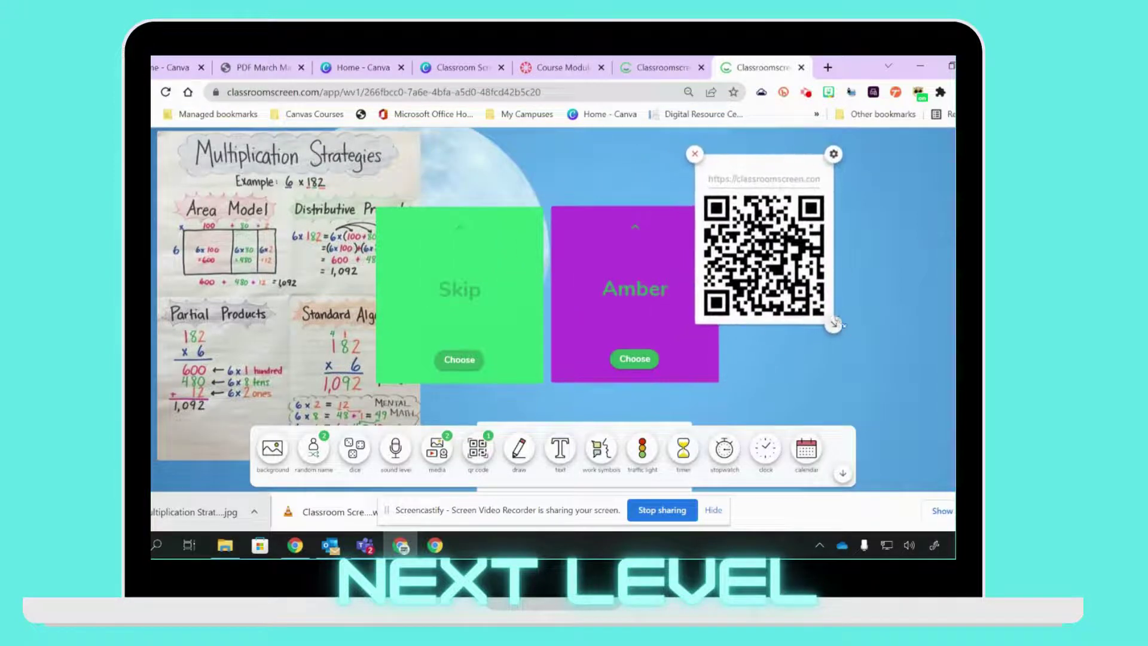
pyautogui.moveTo(835, 323); pyautogui.dragTo(807, 291)
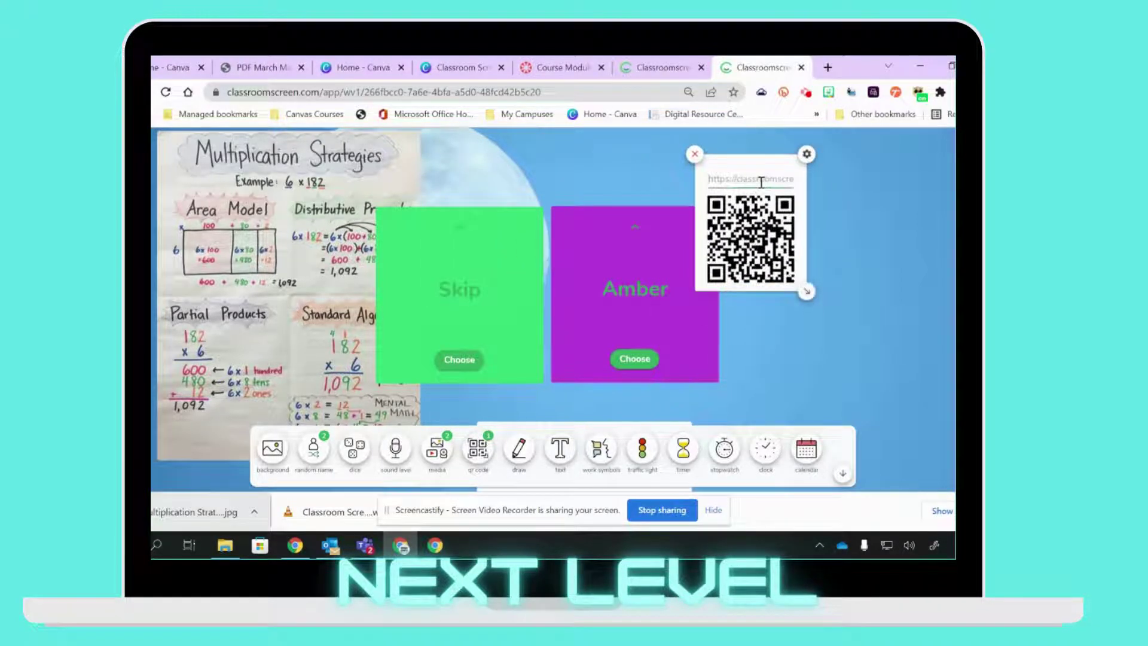
# Step: Title the QR code widget Station 1 and enter the YouTube home page address as its URL
pyautogui.click(807, 155)
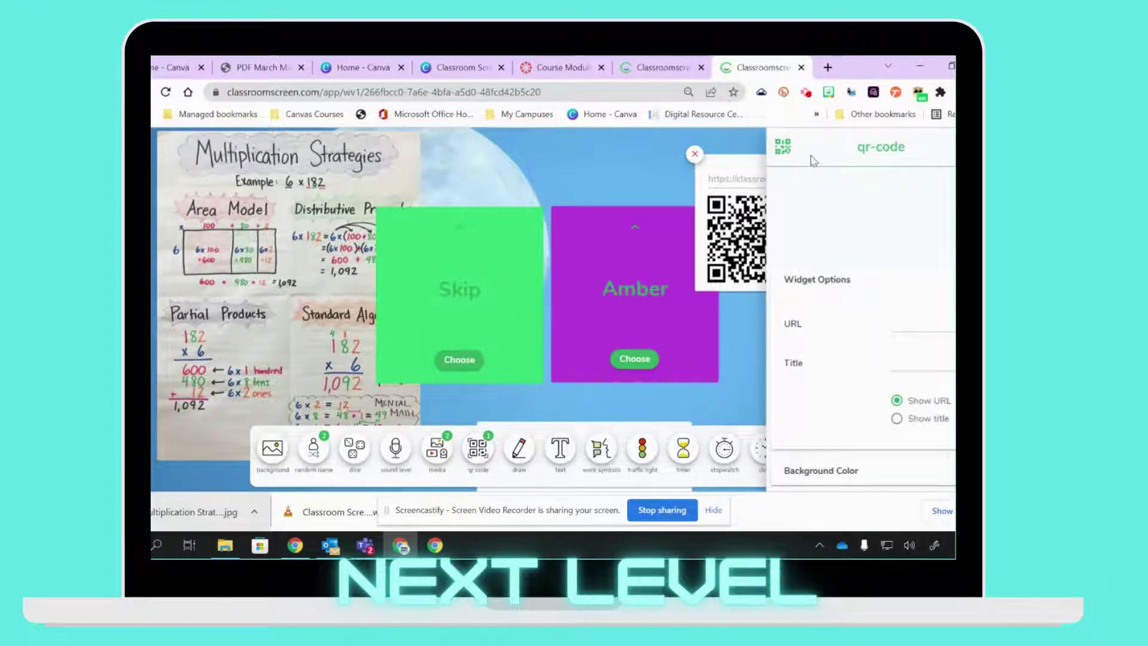
pyautogui.click(900, 365)
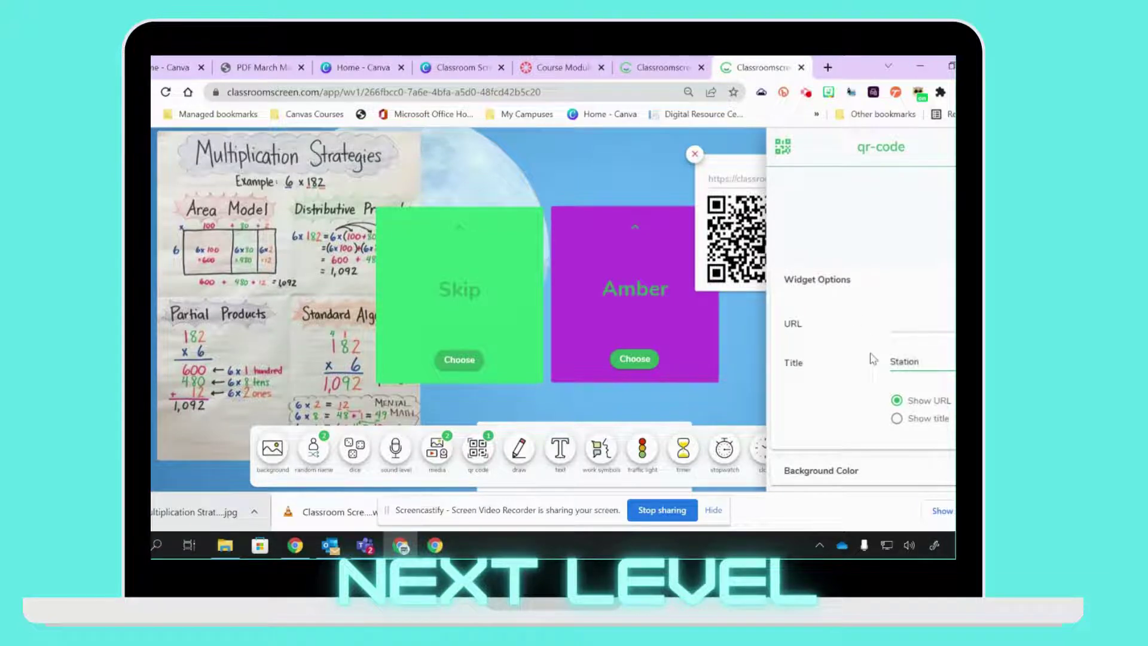
pyautogui.click(915, 326)
pyautogui.write('w')
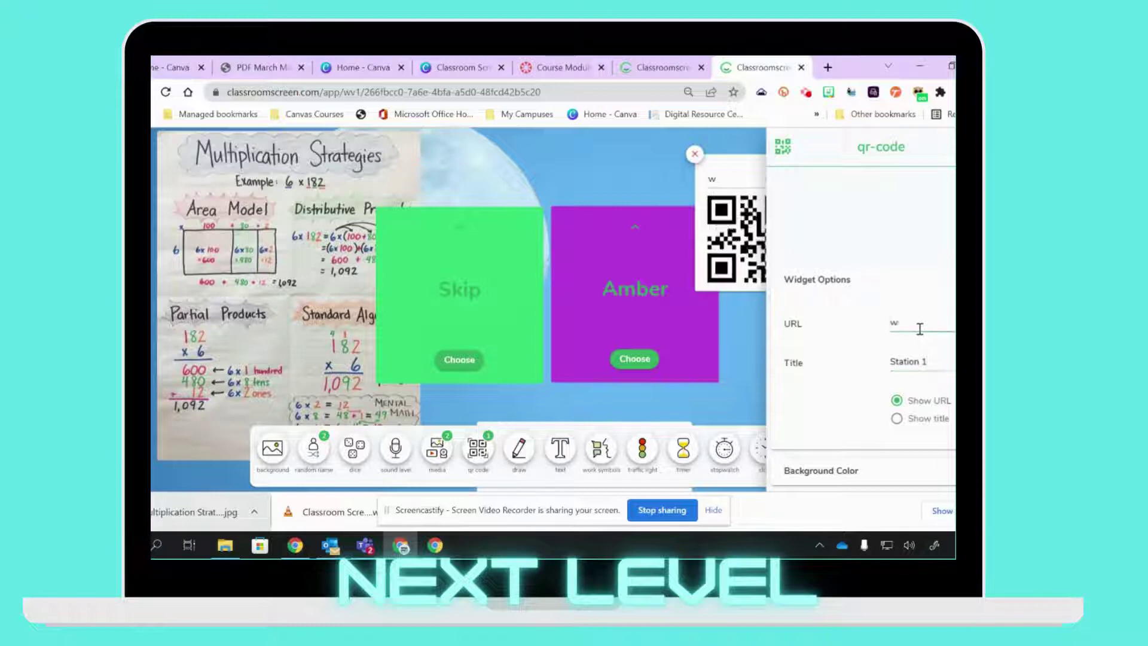
pyautogui.write('ww.youtube.')
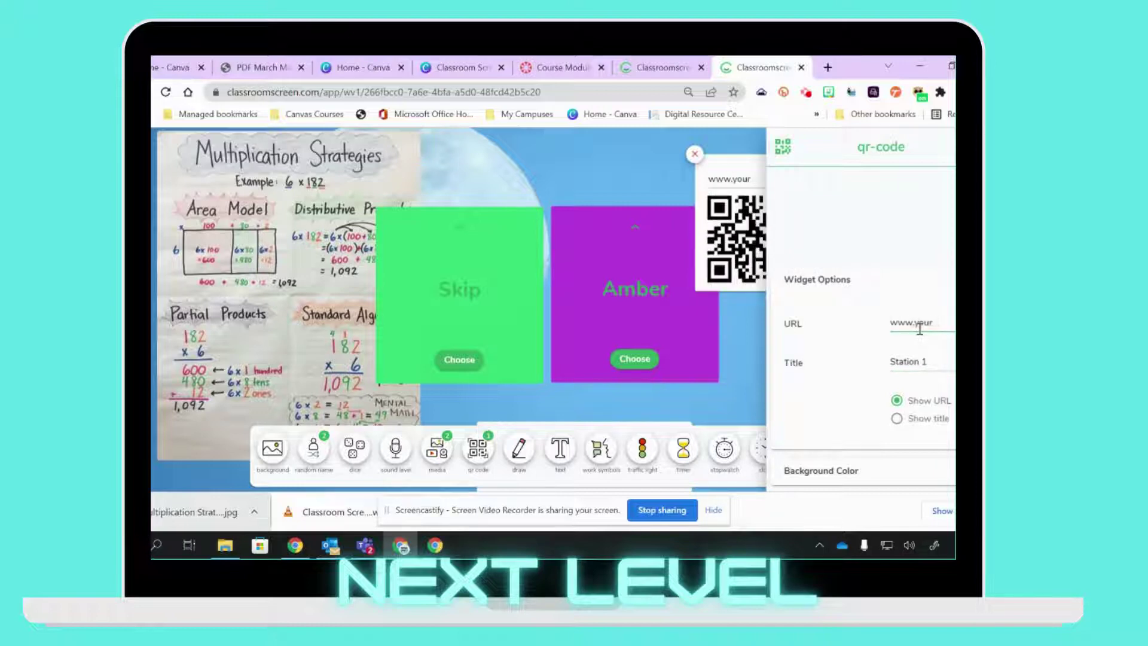
pyautogui.write('c')
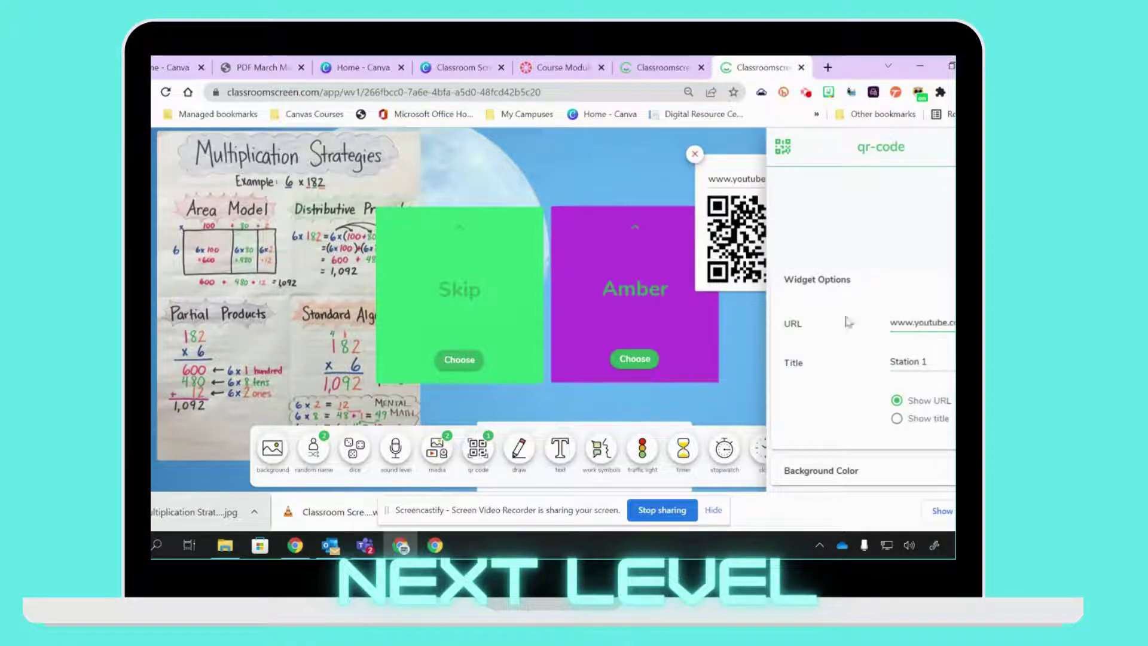
# Step: Set the QR code widget's background color to purple, #BC3CDDFF, and make it show its title instead of the URL
pyautogui.click(838, 468)
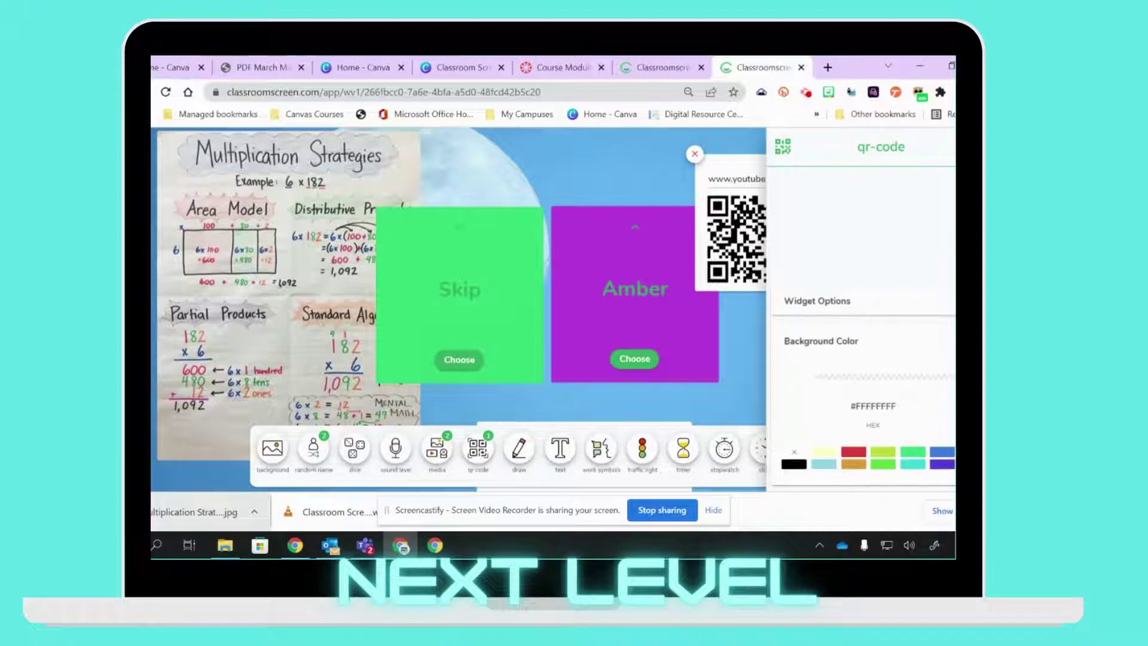
pyautogui.click(970, 452)
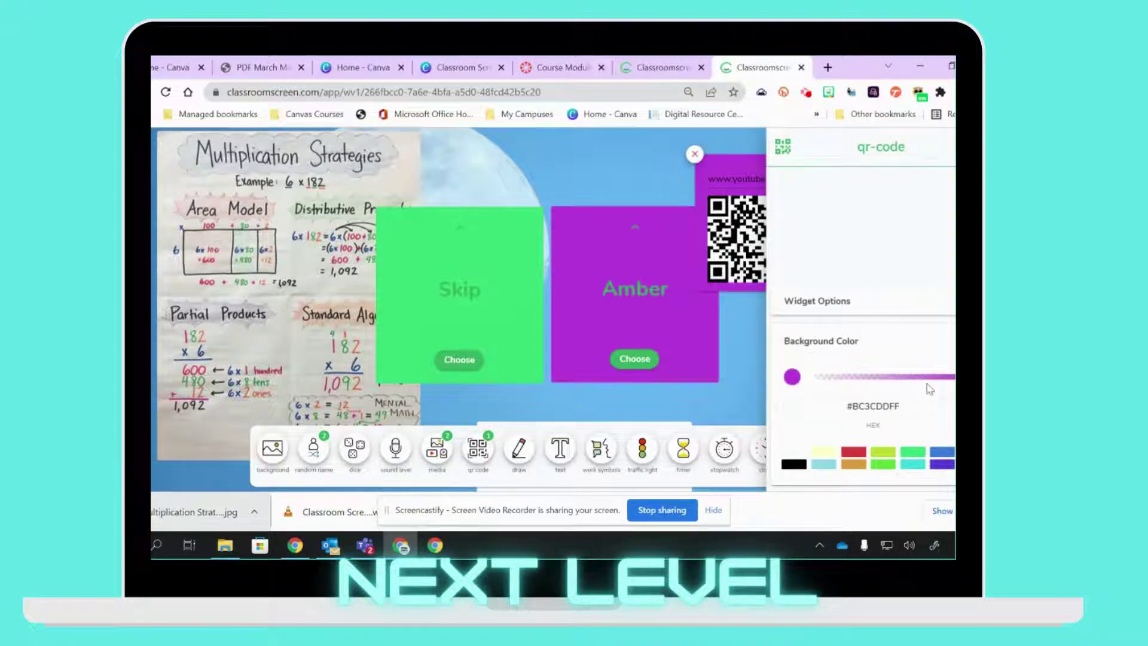
pyautogui.click(930, 318)
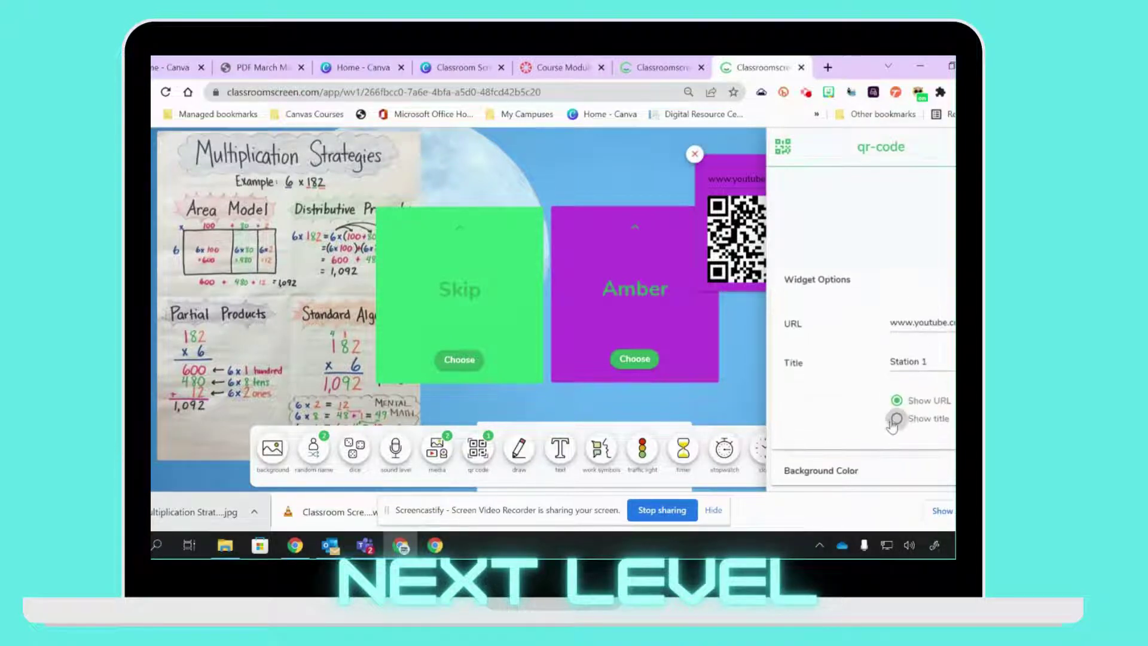
pyautogui.click(896, 418)
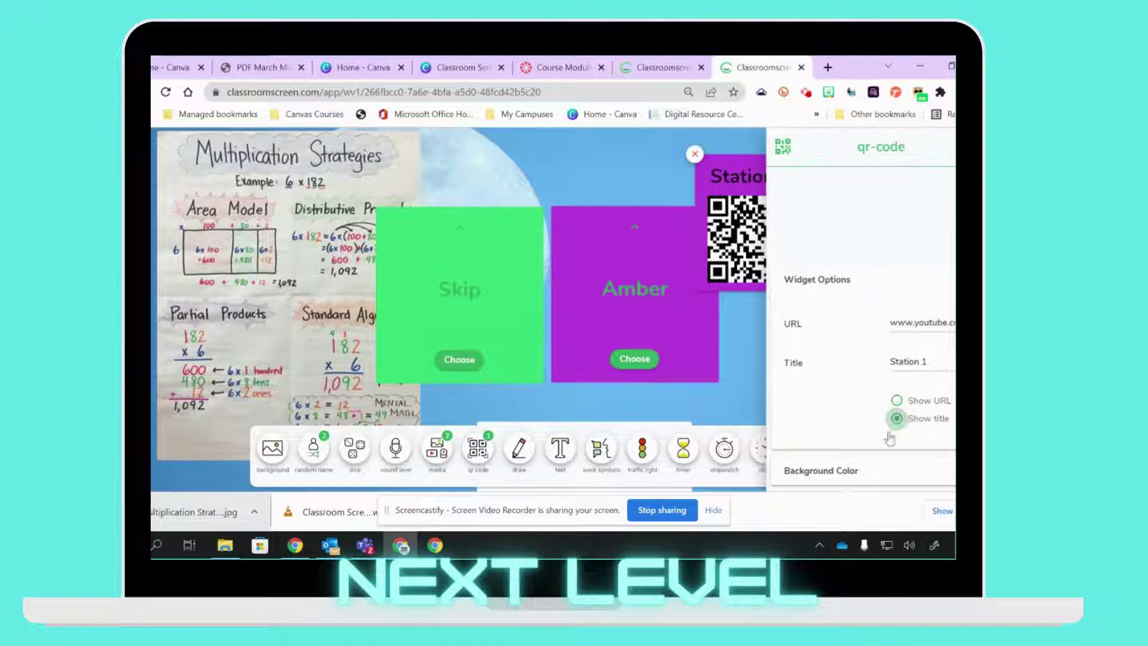
pyautogui.click(744, 333)
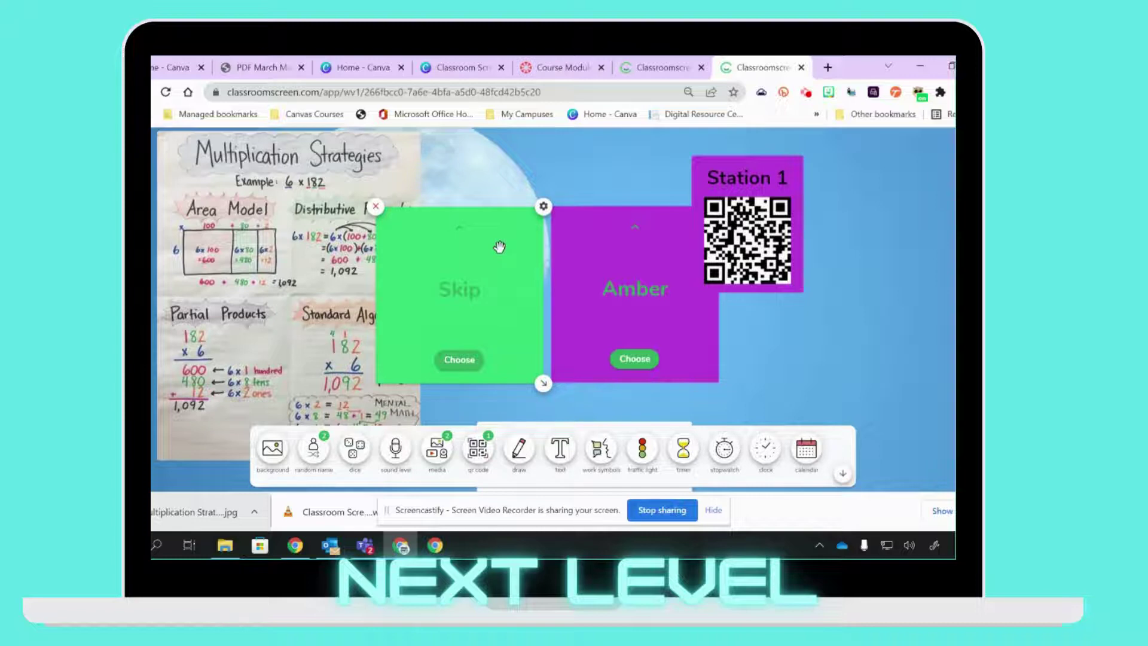
# Step: Try out a webcam media widget over the name widgets, narrowing and repositioning it, and remove it
pyautogui.click(440, 454)
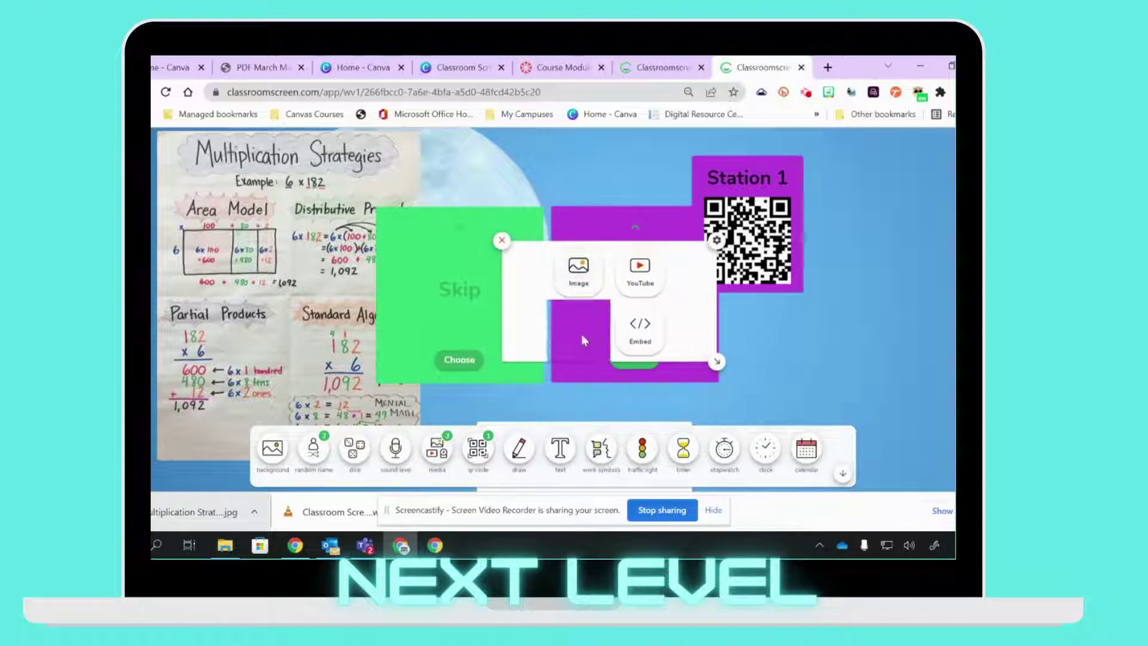
pyautogui.click(582, 335)
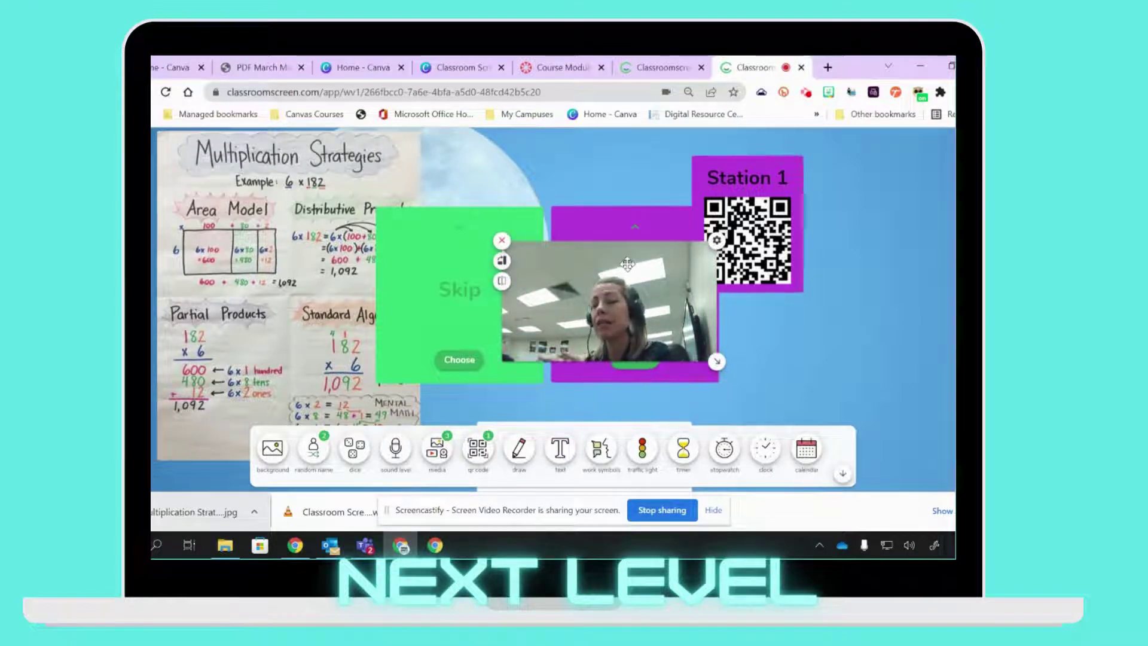
pyautogui.moveTo(627, 263); pyautogui.dragTo(620, 313)
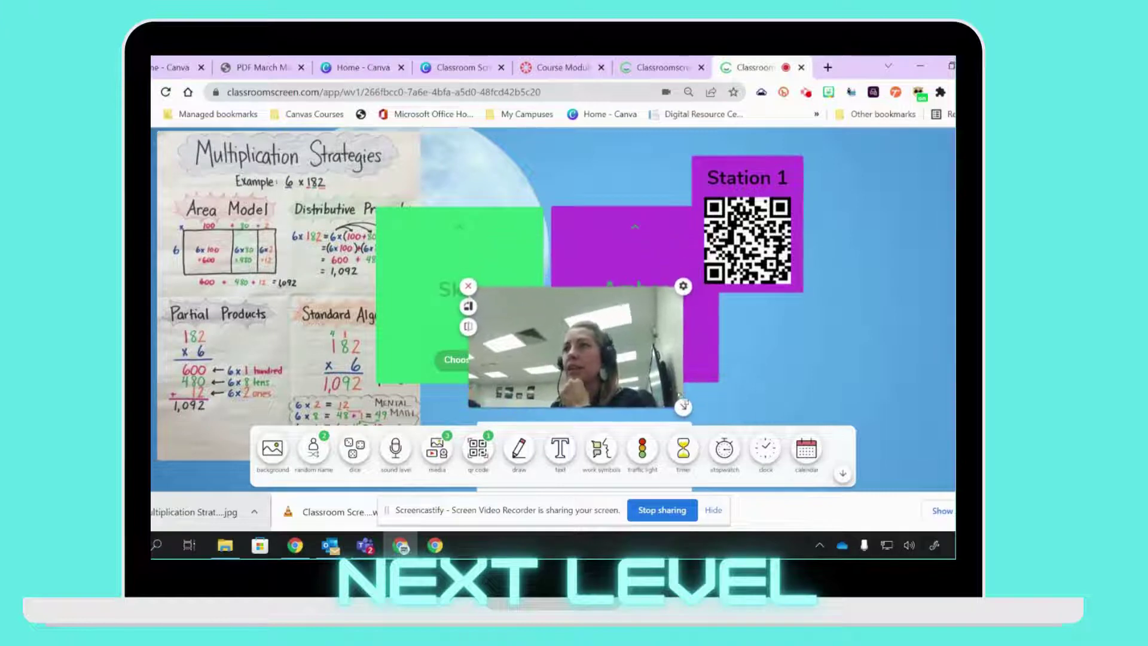
pyautogui.moveTo(683, 408); pyautogui.dragTo(633, 409)
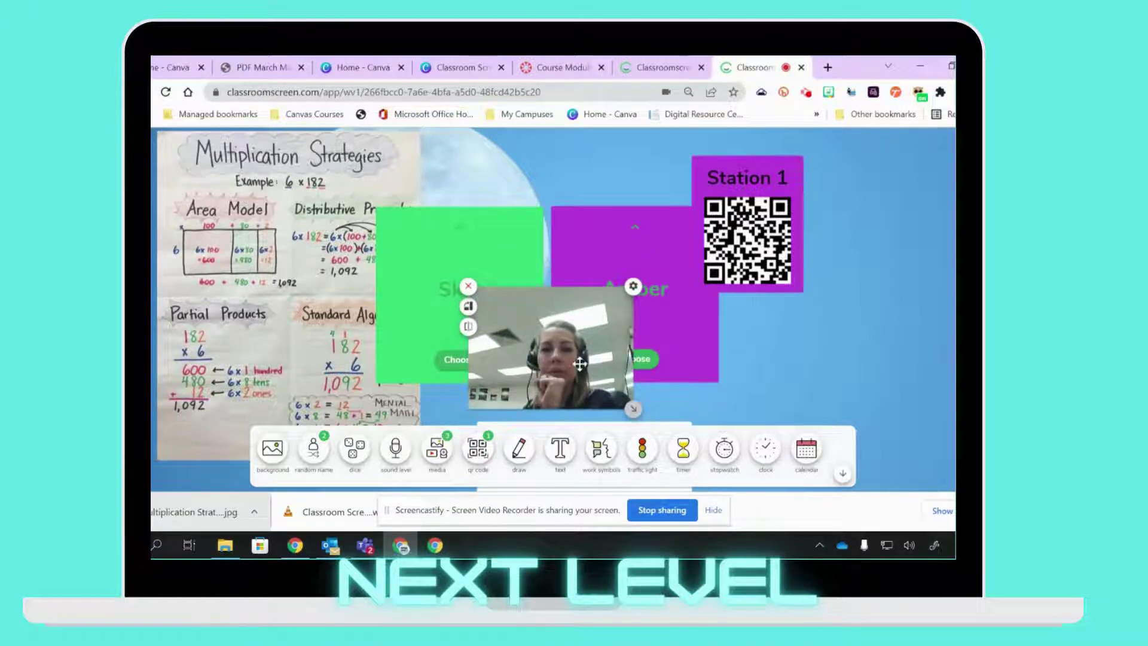
pyautogui.moveTo(536, 346); pyautogui.dragTo(542, 329)
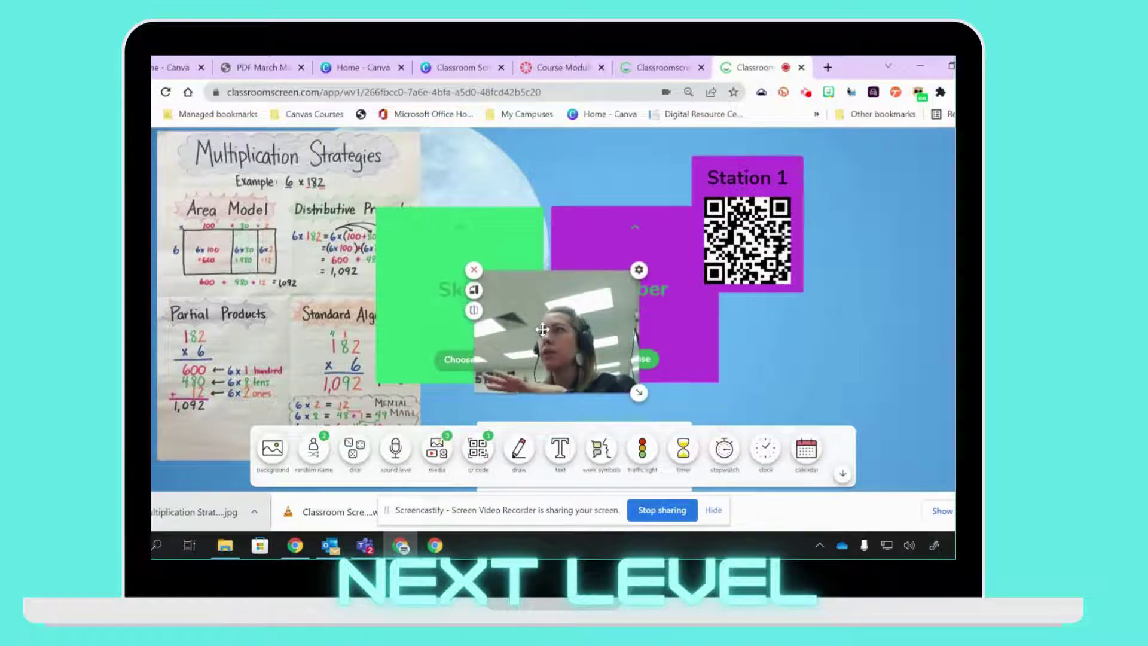
pyautogui.click(474, 270)
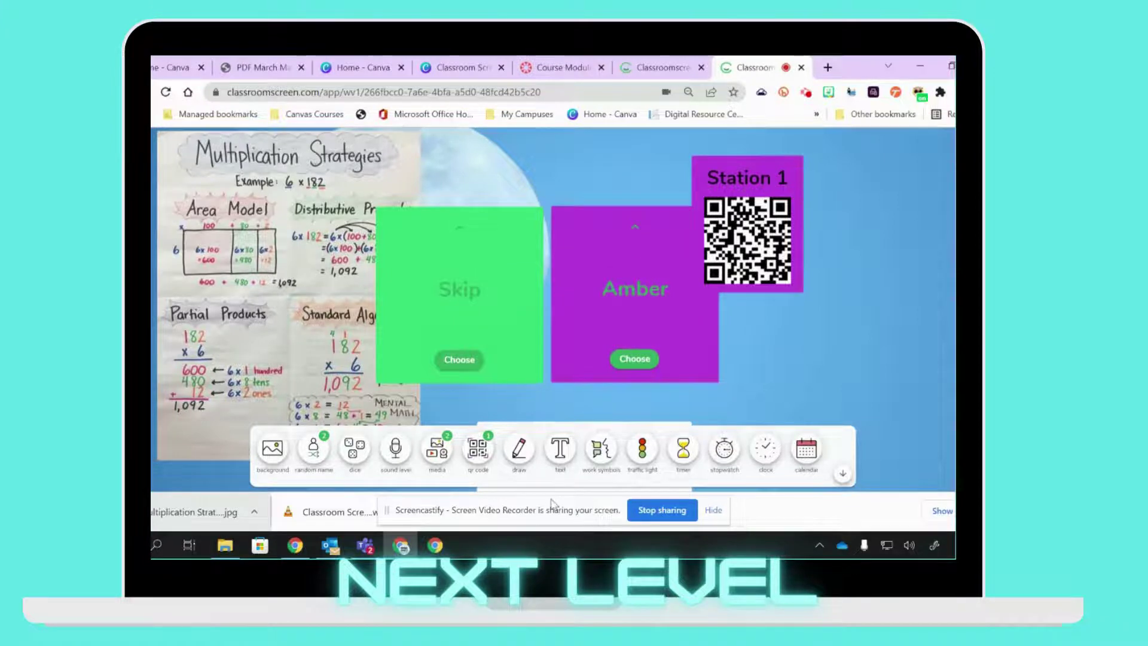
# Step: Add a text widget over the poster with a green #5CDD3CFF background, and make it narrower and taller
pyautogui.click(560, 448)
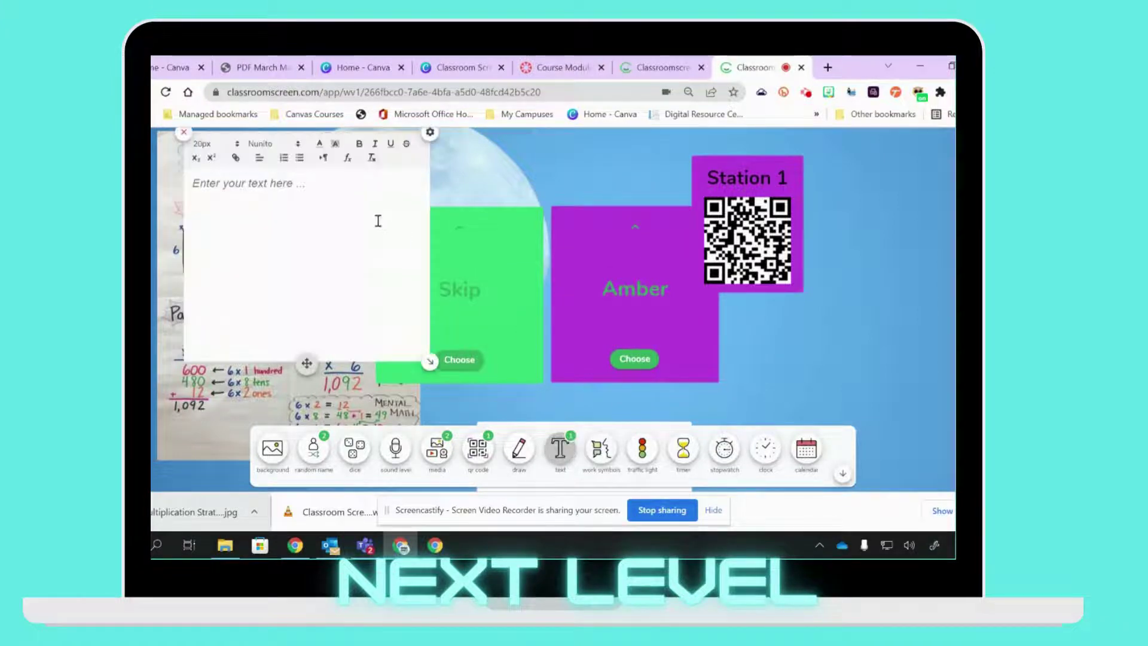
pyautogui.click(430, 132)
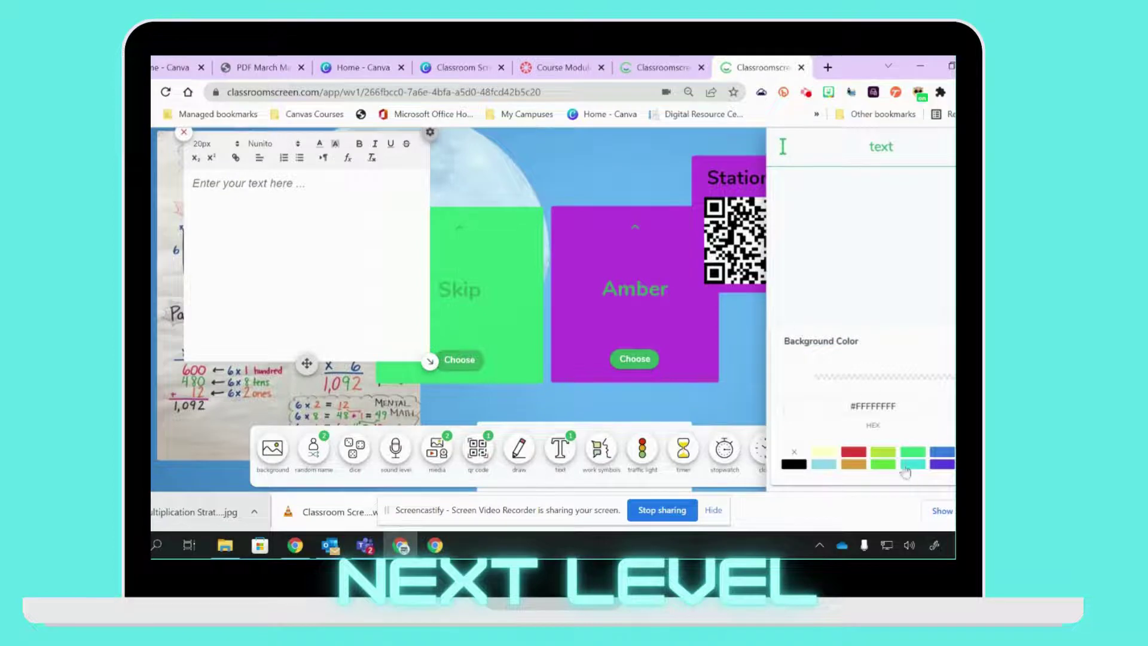
pyautogui.click(883, 464)
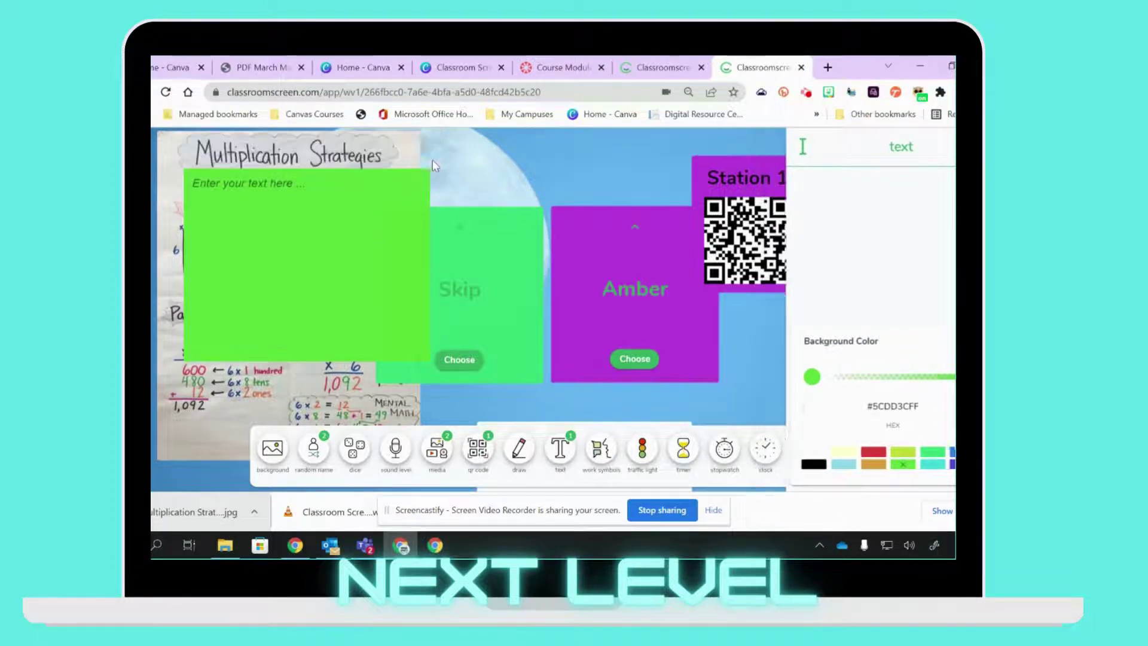
pyautogui.click(387, 191)
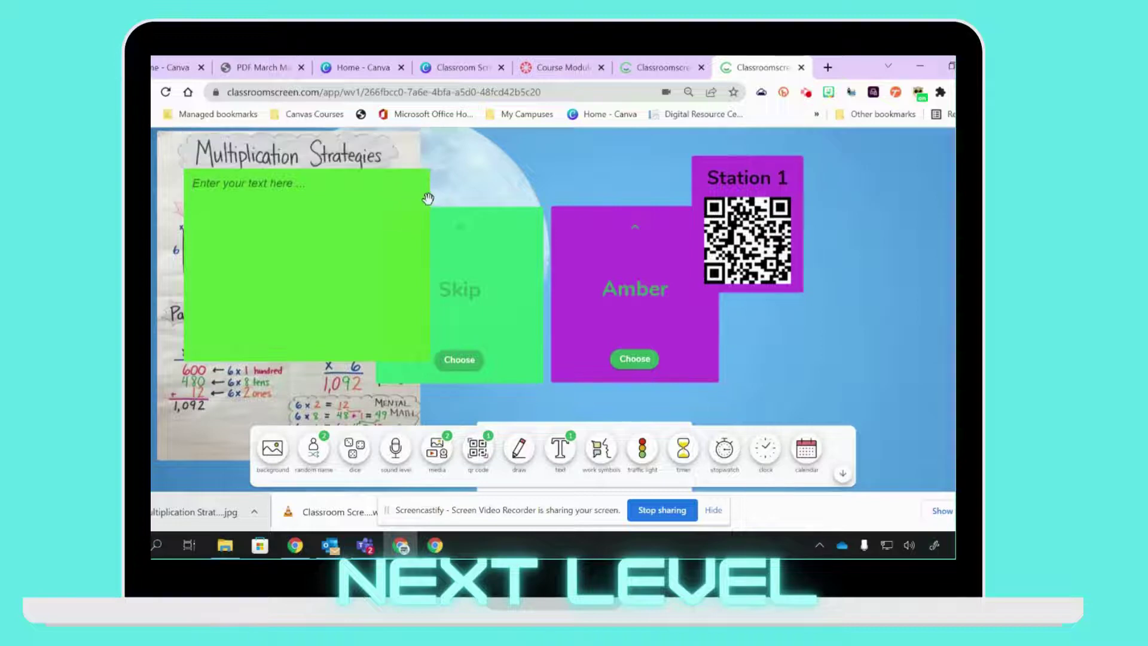
pyautogui.moveTo(430, 361); pyautogui.dragTo(380, 416)
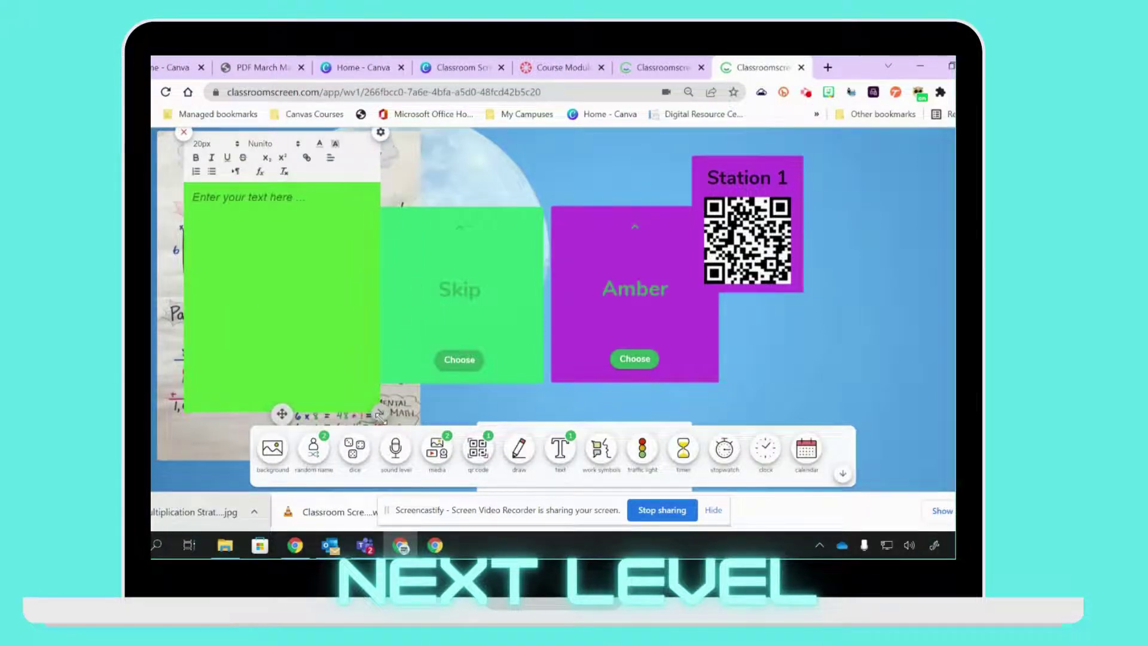
pyautogui.click(767, 390)
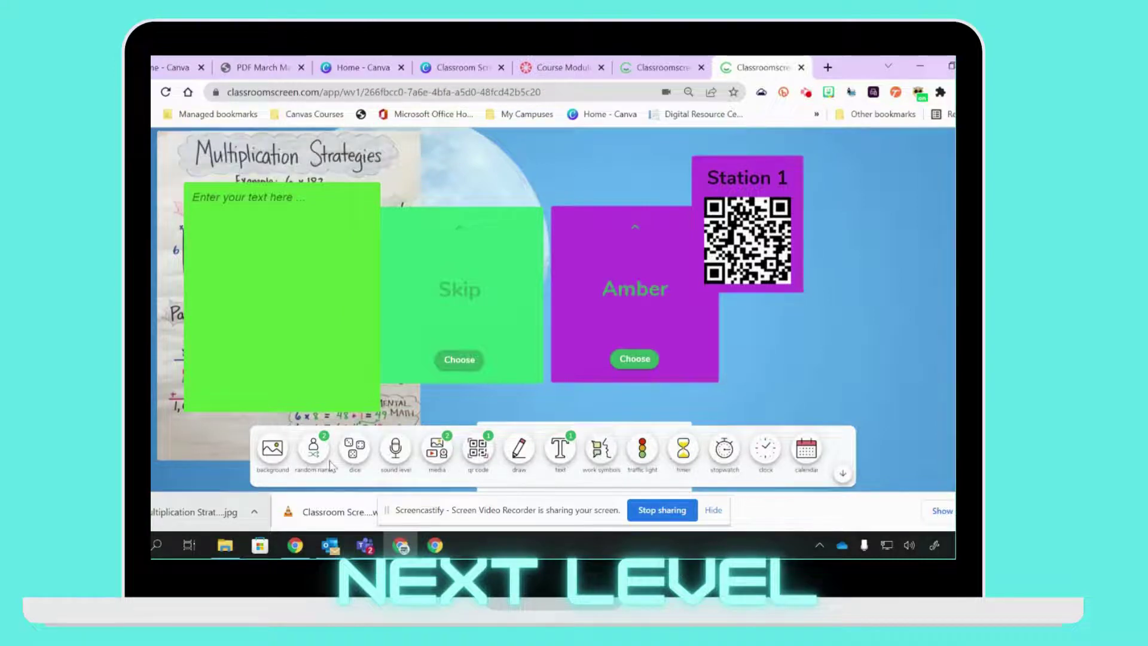
# Step: Add a silence work symbols widget below the Station 1 QR code and set its background color to purple
pyautogui.click(601, 448)
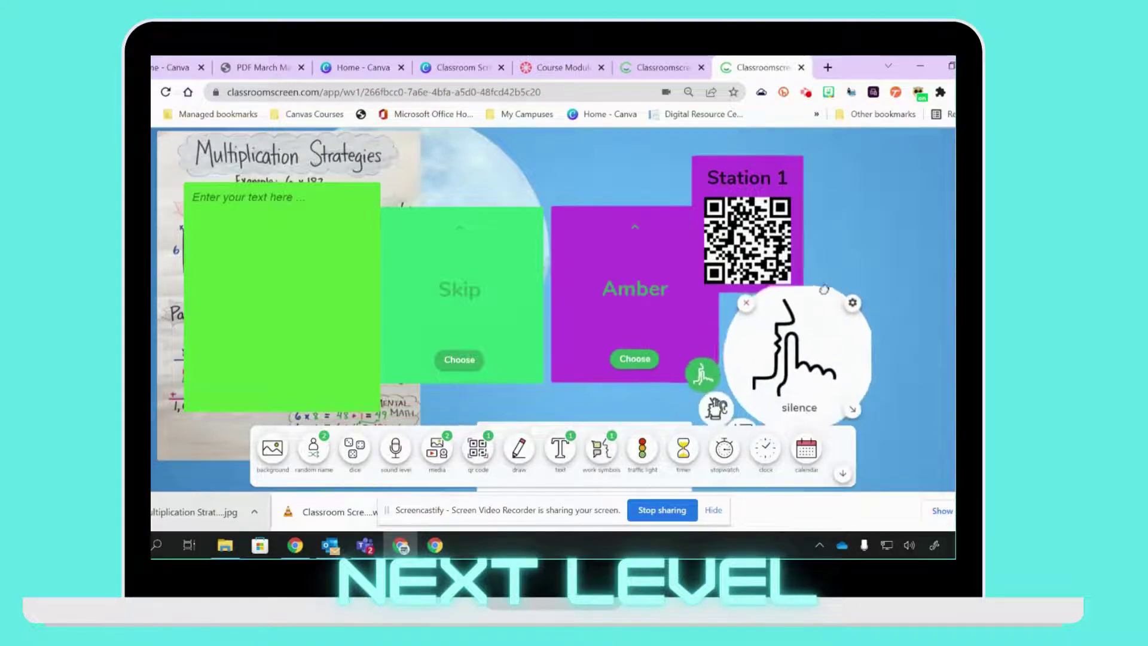
pyautogui.click(856, 298)
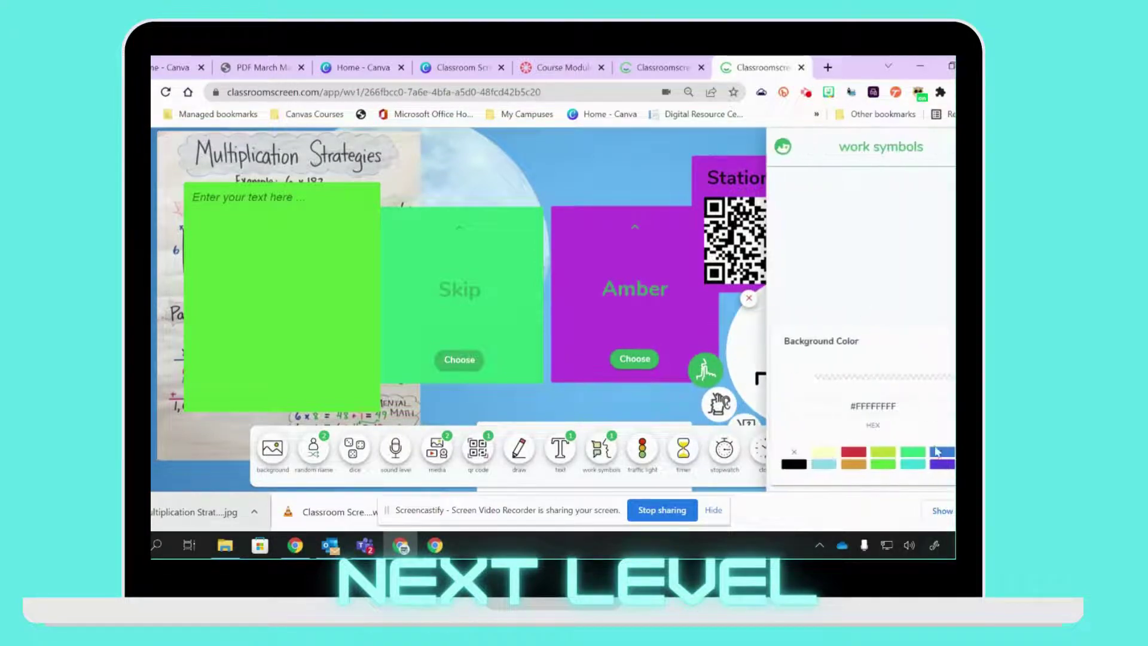
pyautogui.click(949, 466)
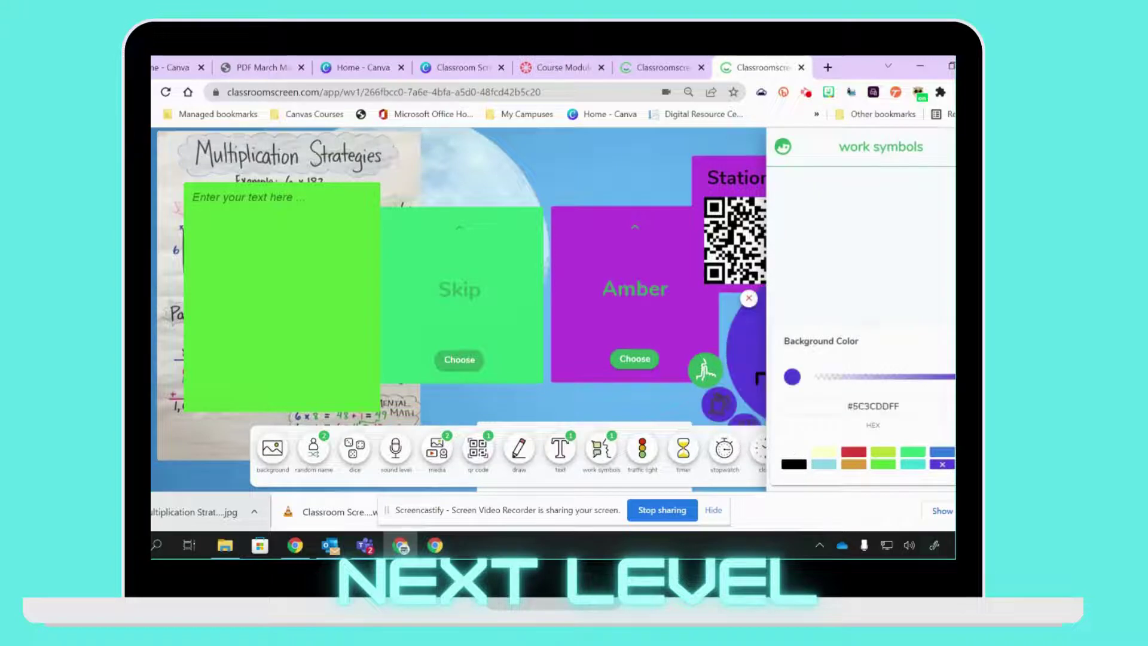
pyautogui.click(972, 452)
pyautogui.click(677, 407)
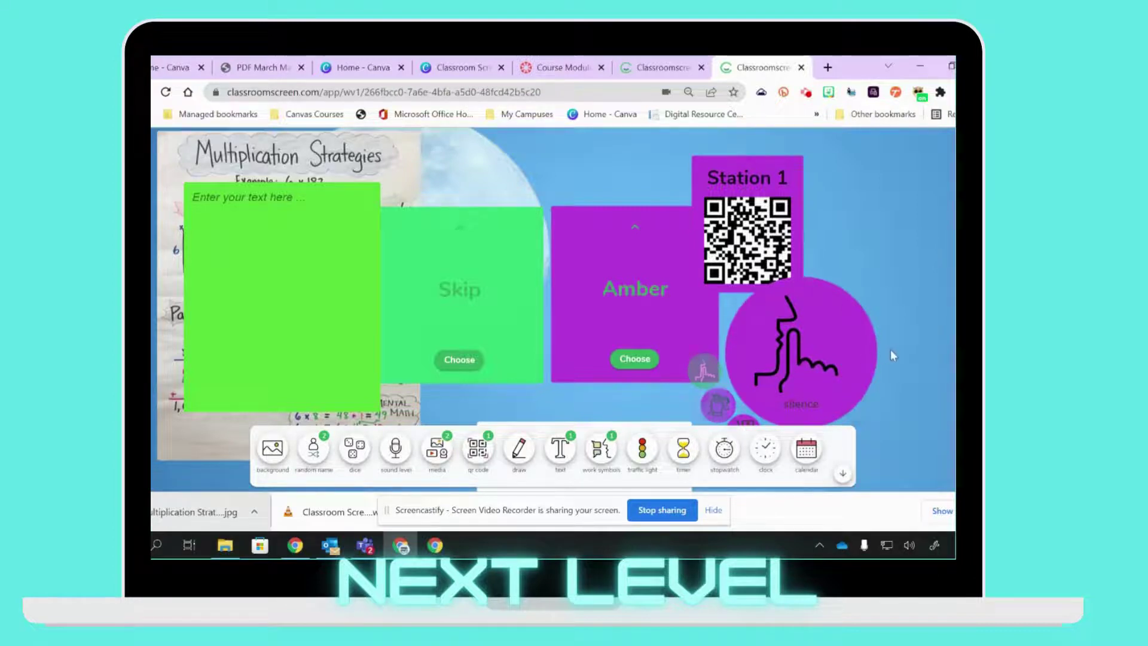
# Step: Add a second work symbols widget over the green text widget, set to ask neighbor with a green #5CDD3CFF background
pyautogui.click(603, 447)
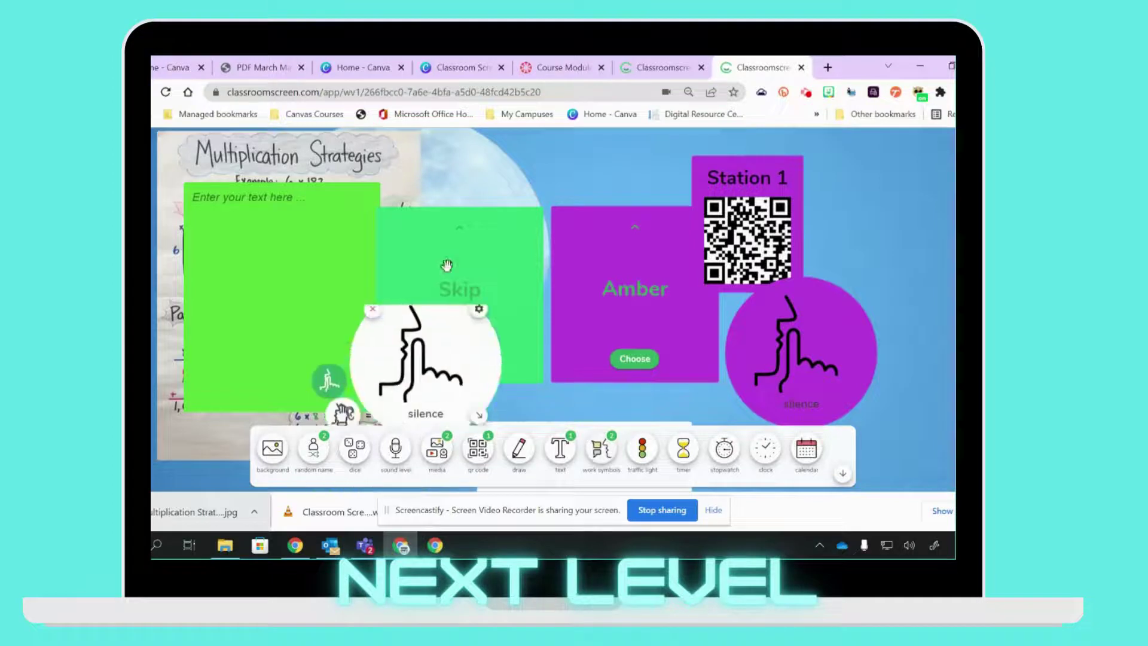
pyautogui.moveTo(425, 335); pyautogui.dragTo(269, 320)
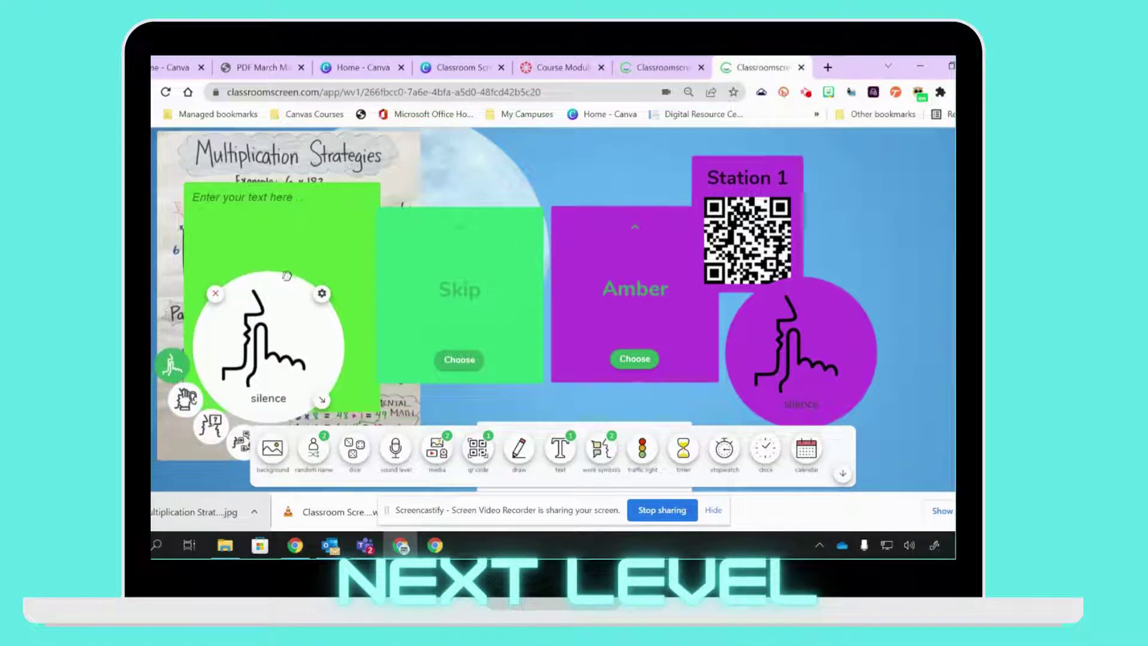
pyautogui.click(212, 436)
pyautogui.click(321, 293)
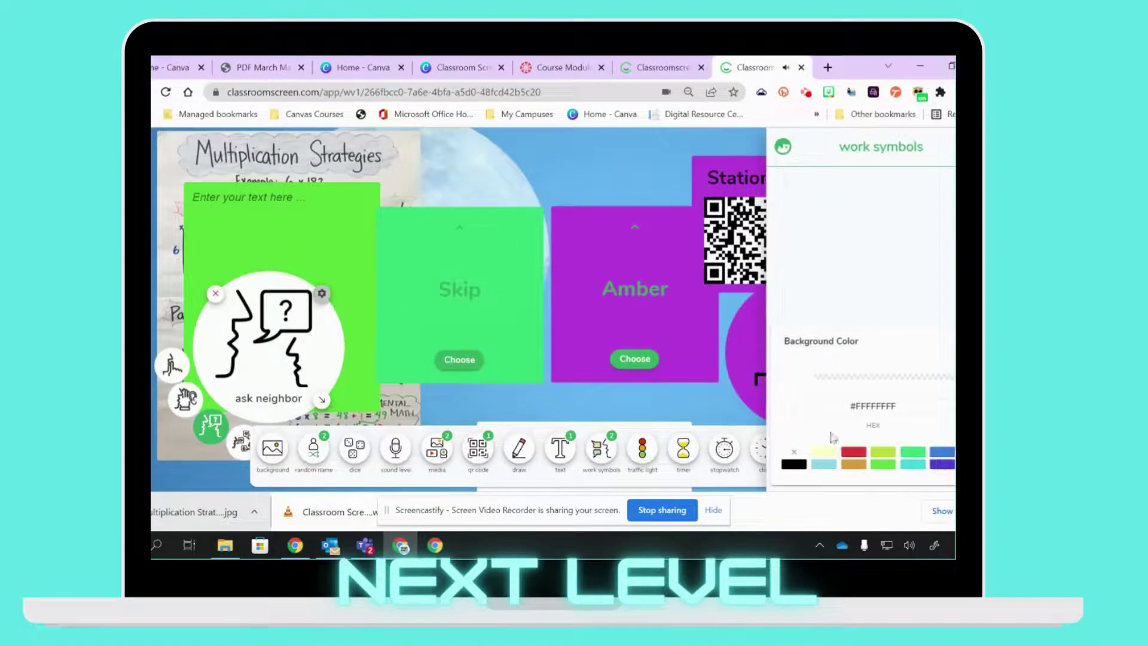
pyautogui.click(883, 464)
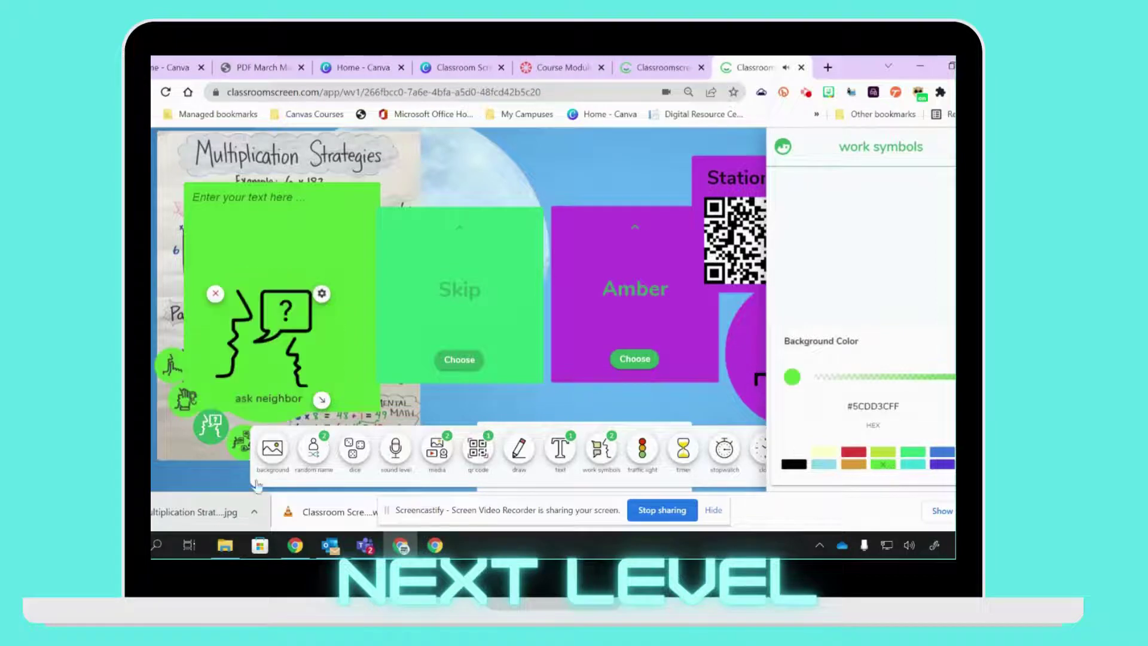
pyautogui.click(202, 487)
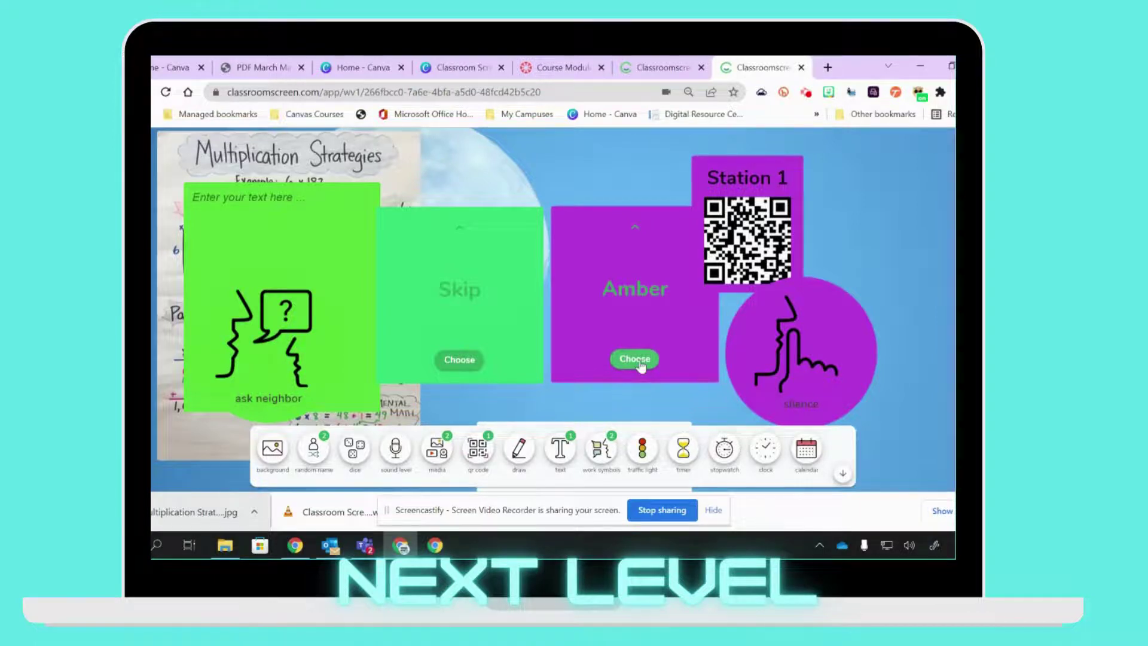
# Step: Move the Station 1 QR code and the silence symbol farther right, clear of the purple name widget
pyautogui.moveTo(770, 193); pyautogui.dragTo(927, 194)
pyautogui.moveTo(772, 341); pyautogui.dragTo(830, 295)
# Step: Zoom the page out to see the whole layout, and preview the screen briefly in full-screen mode
pyautogui.hotkey('ctrl', '-')
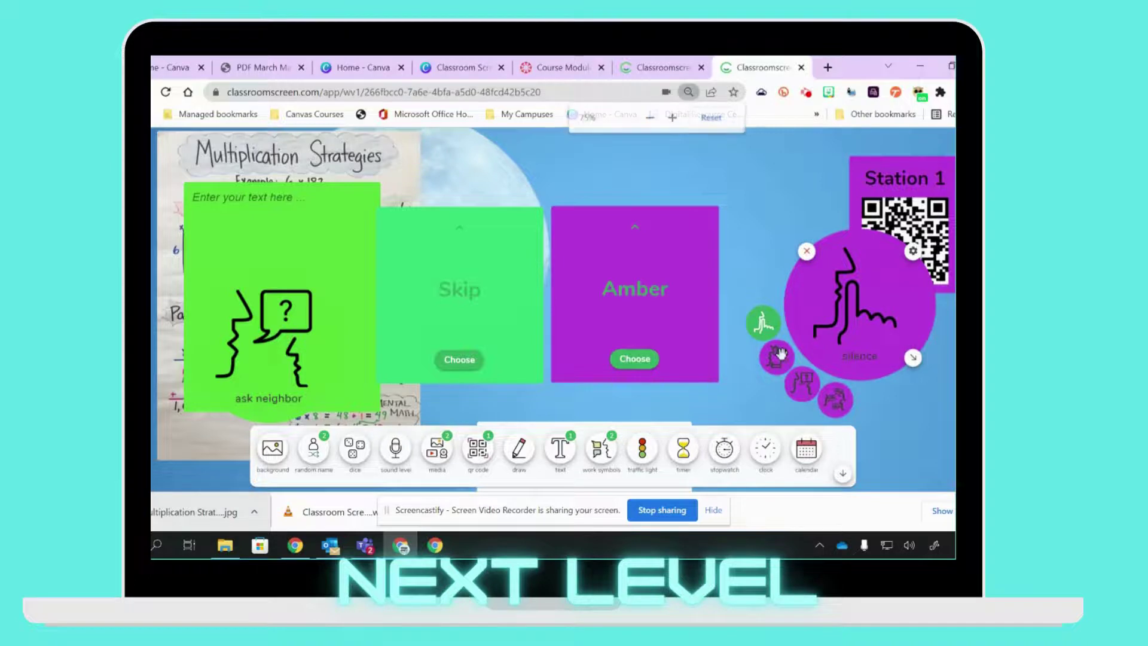
pyautogui.hotkey('ctrl', '-')
pyautogui.hotkey('ctrl', '-')
pyautogui.hotkey('ctrl', '-')
pyautogui.hotkey('ctrl', '+')
pyautogui.hotkey('ctrl', '+')
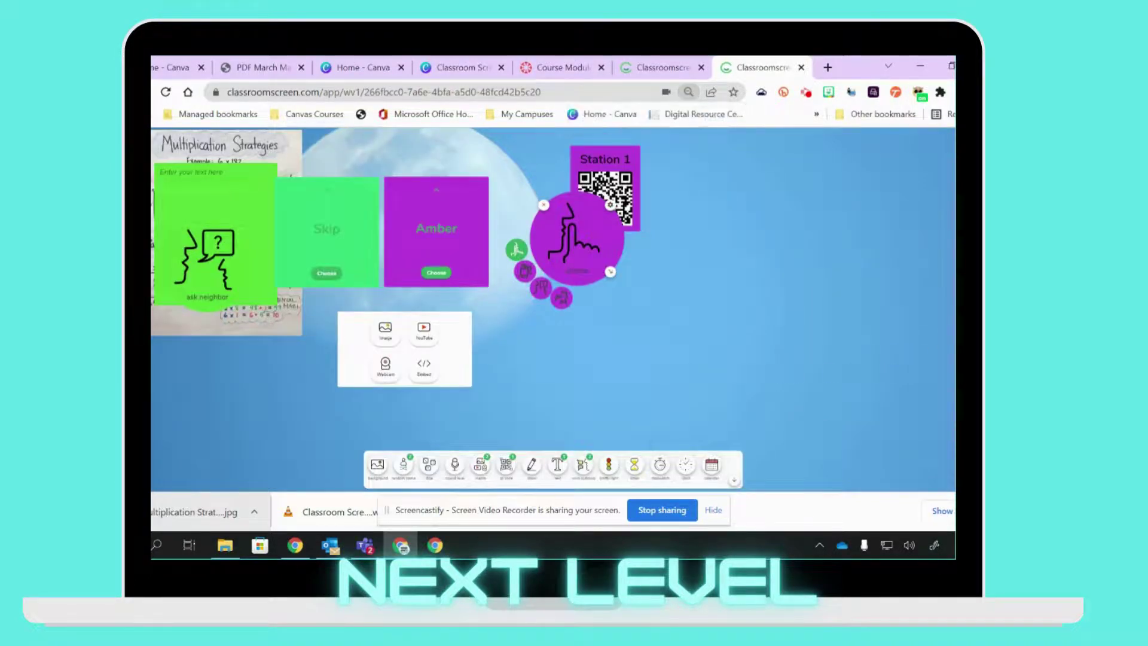
pyautogui.press('F11')
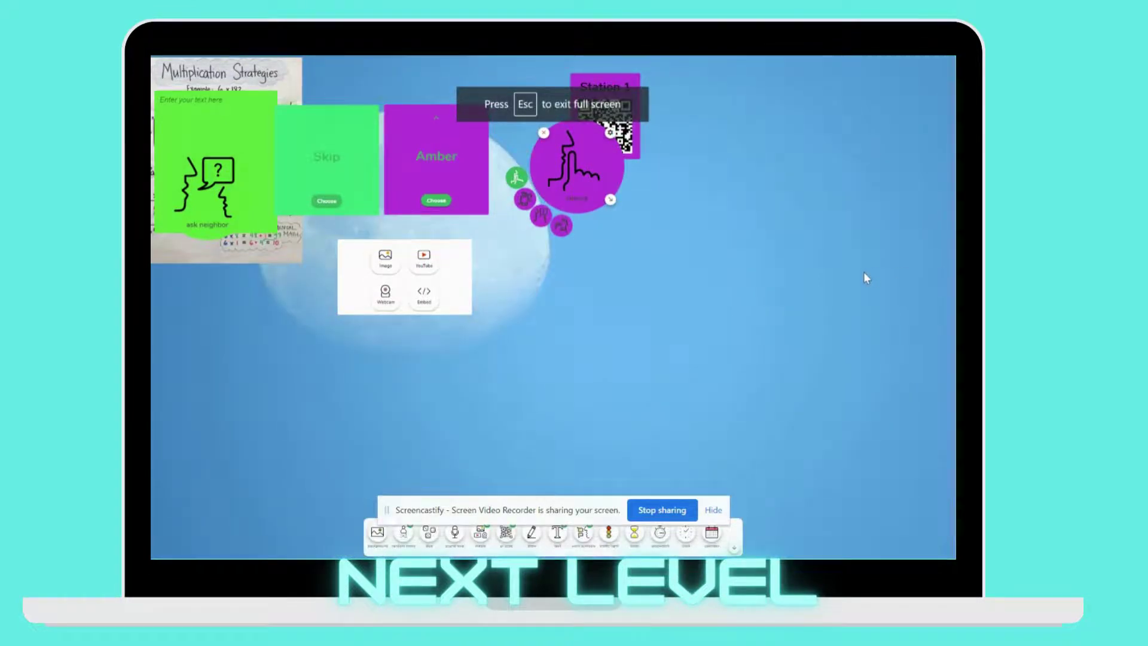
pyautogui.press('F11')
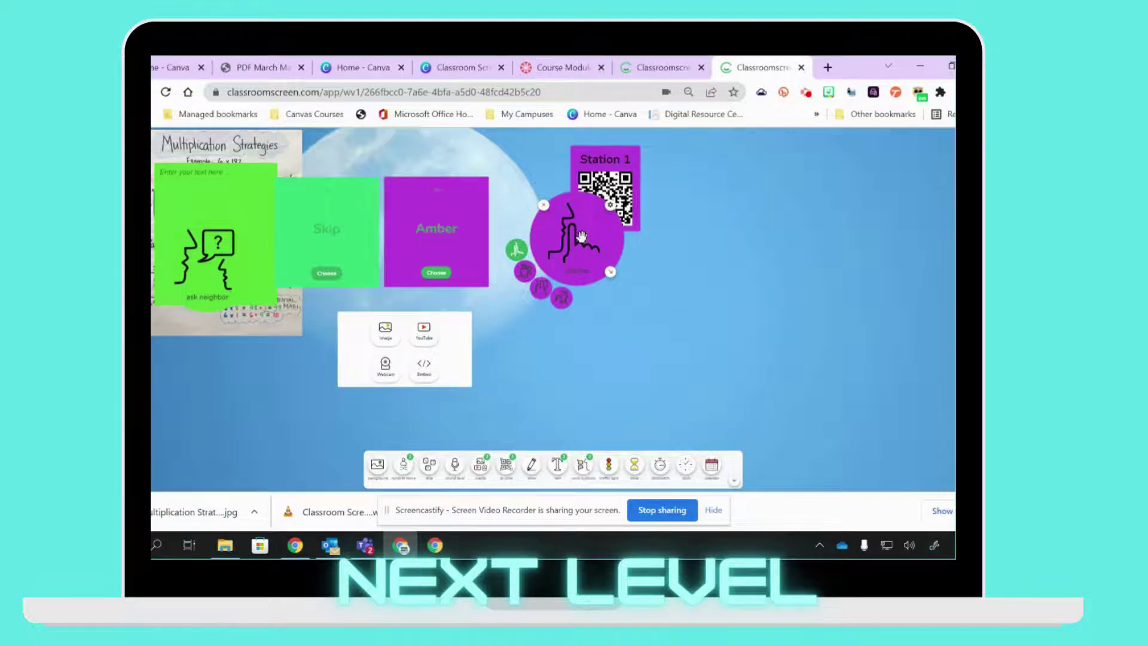
# Step: Regroup the silence symbol, the Station 1 QR code and the purple name widget together on the far side of the screen
pyautogui.moveTo(581, 236); pyautogui.dragTo(823, 247)
pyautogui.moveTo(601, 164); pyautogui.dragTo(752, 176)
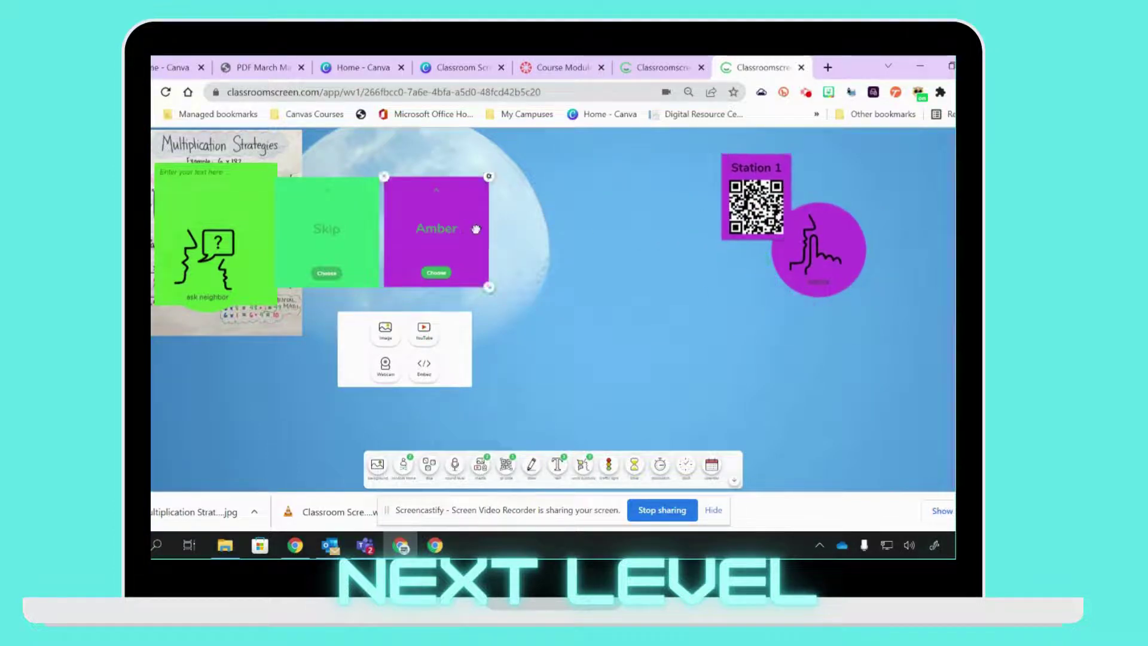
pyautogui.moveTo(477, 229); pyautogui.dragTo(792, 292)
# Step: Group the green name, ask neighbor and text widgets around the media widget, clear of the multiplication strategies poster
pyautogui.moveTo(357, 223); pyautogui.dragTo(507, 191)
pyautogui.moveTo(202, 224); pyautogui.dragTo(528, 243)
pyautogui.moveTo(347, 382); pyautogui.dragTo(352, 323)
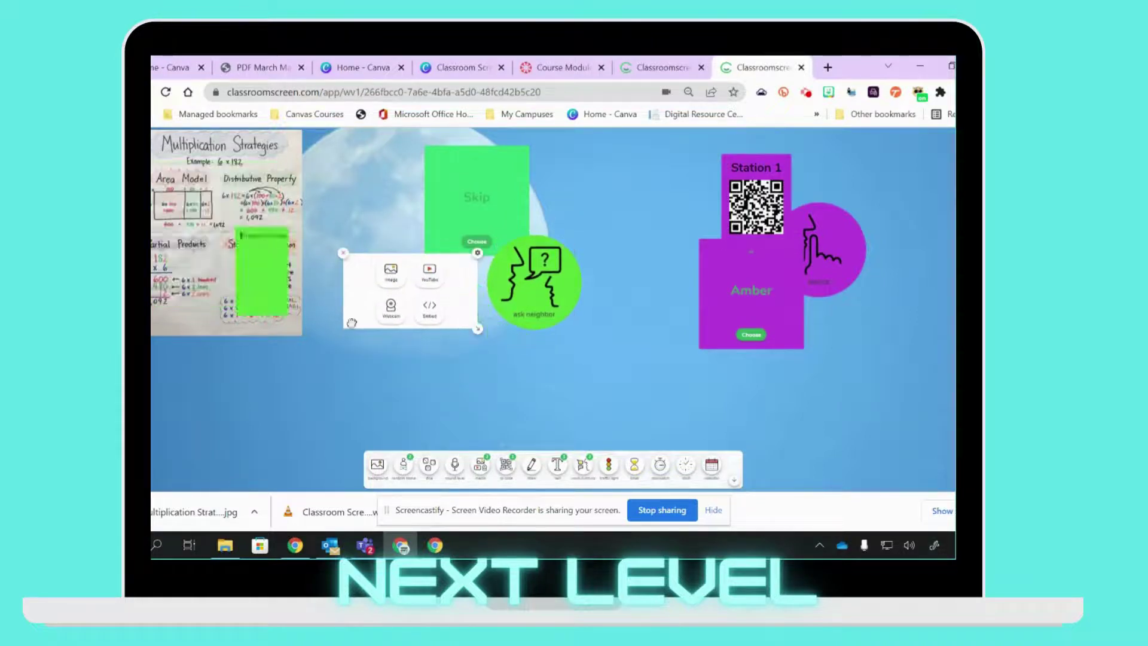
pyautogui.moveTo(262, 278); pyautogui.dragTo(510, 352)
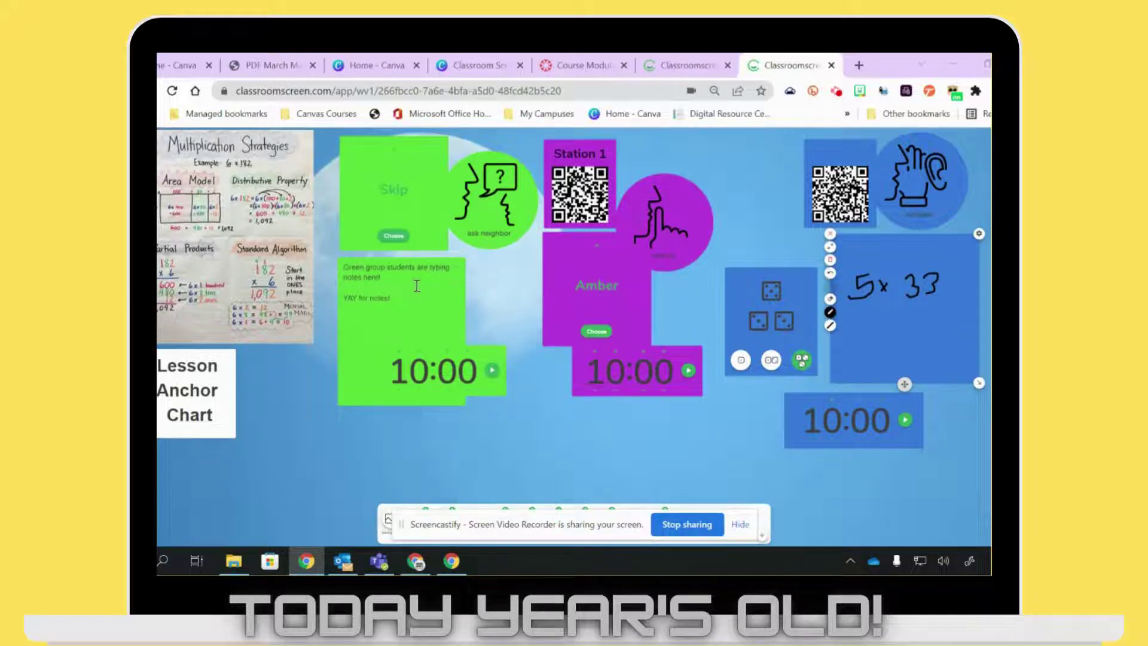
# Step: Choose a random student in the green name widget and roll the three dice in the blue group
pyautogui.click(394, 236)
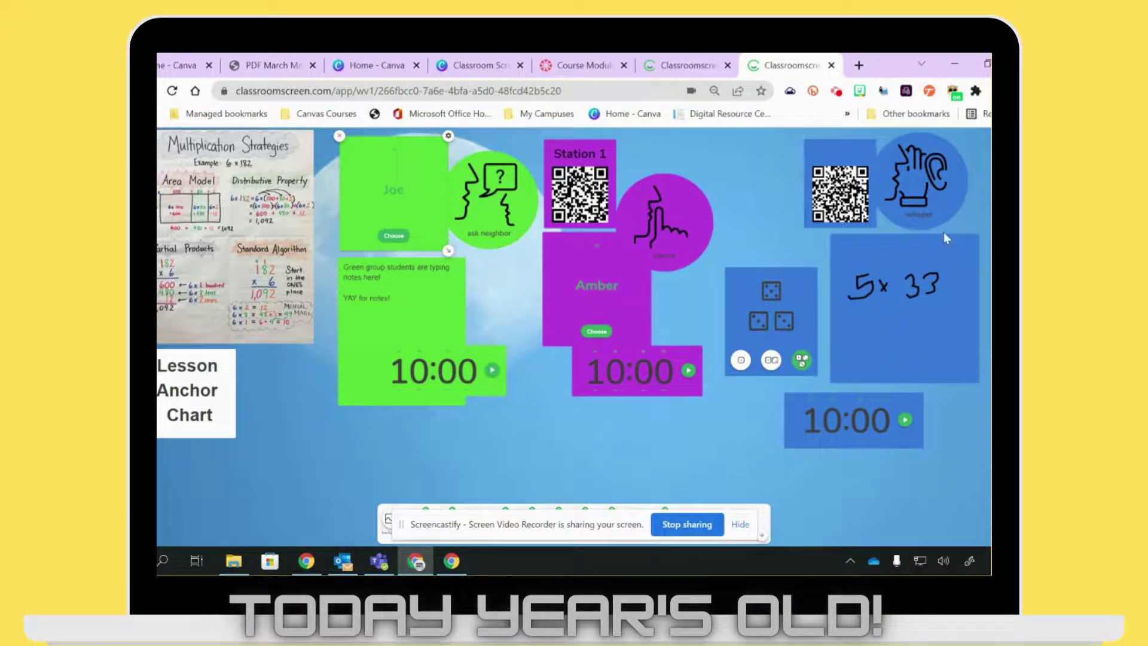
pyautogui.click(780, 335)
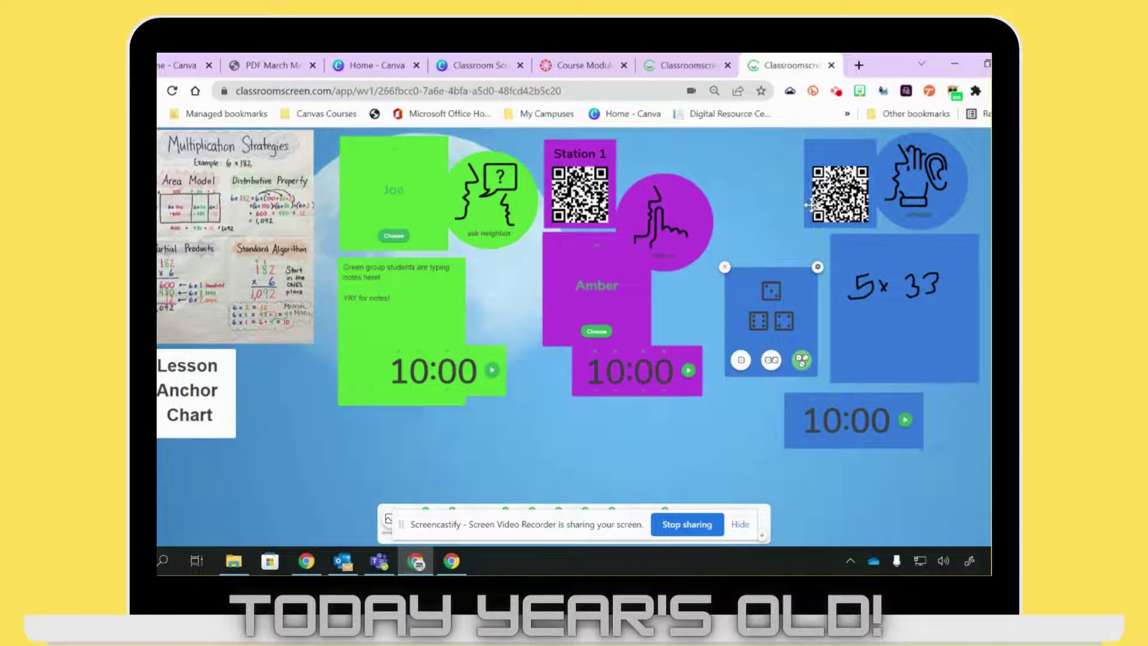
# Step: Try the grid background pattern on the blue drawing widget, replace it with the staff-lined pattern, and expand the widget
pyautogui.click(931, 351)
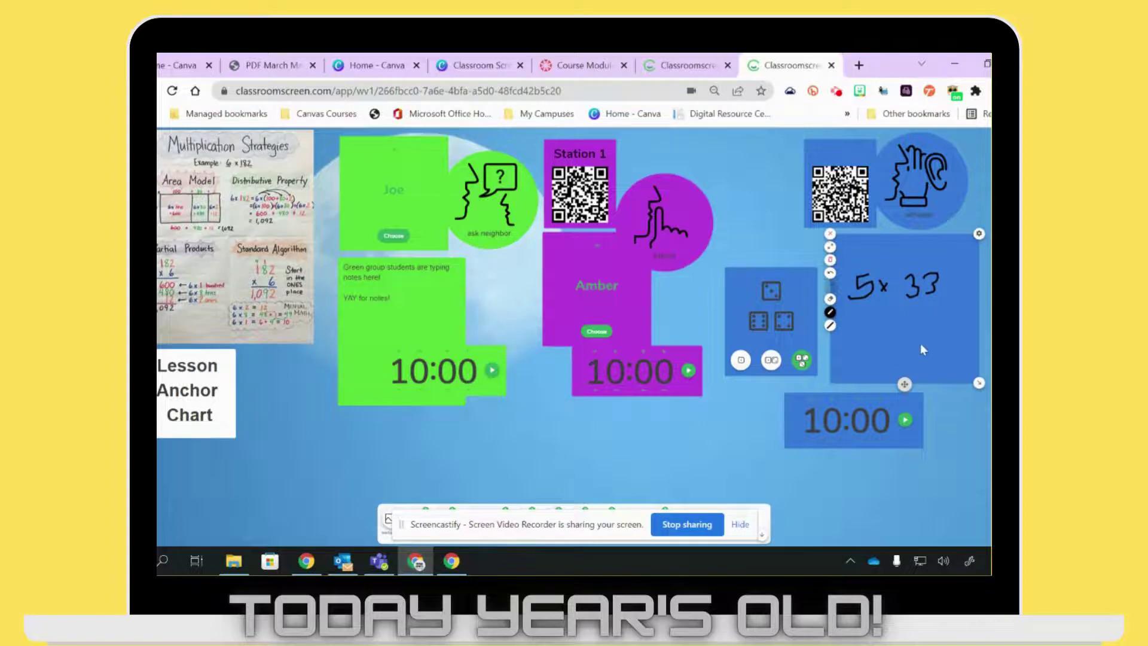
pyautogui.click(978, 234)
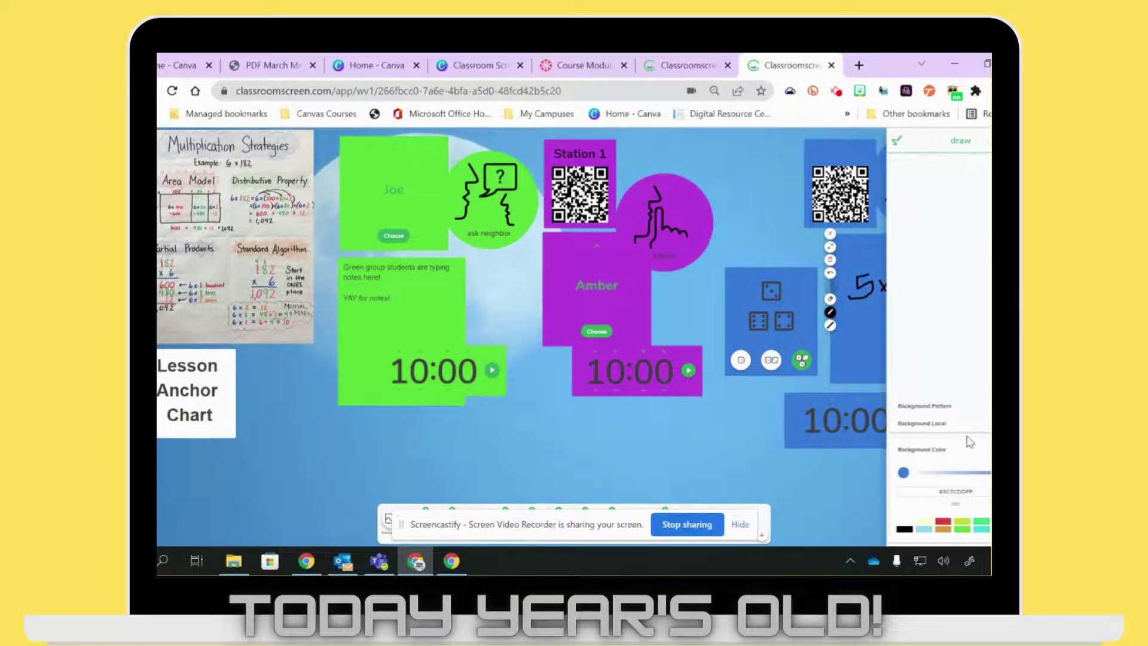
pyautogui.click(969, 409)
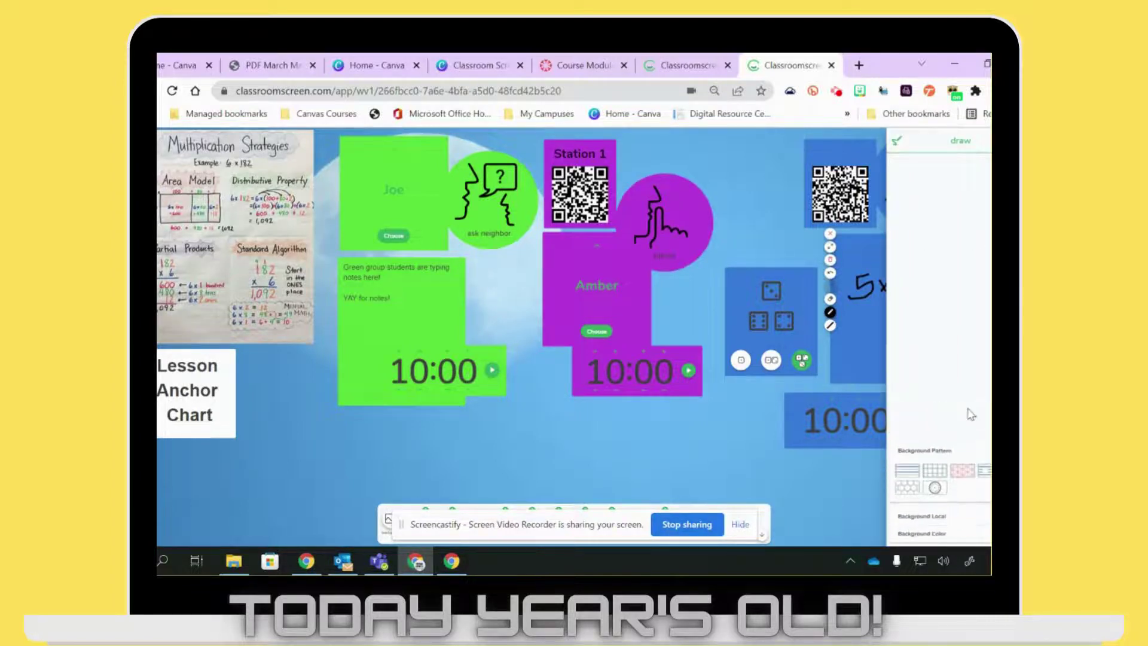
pyautogui.click(939, 471)
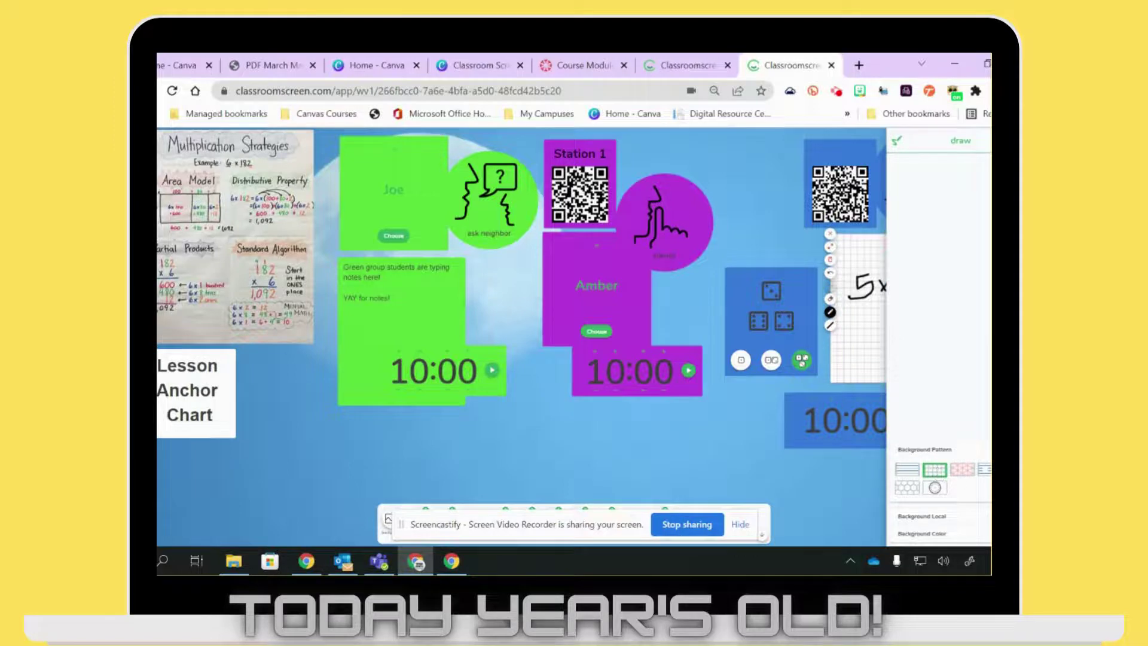
pyautogui.click(1017, 470)
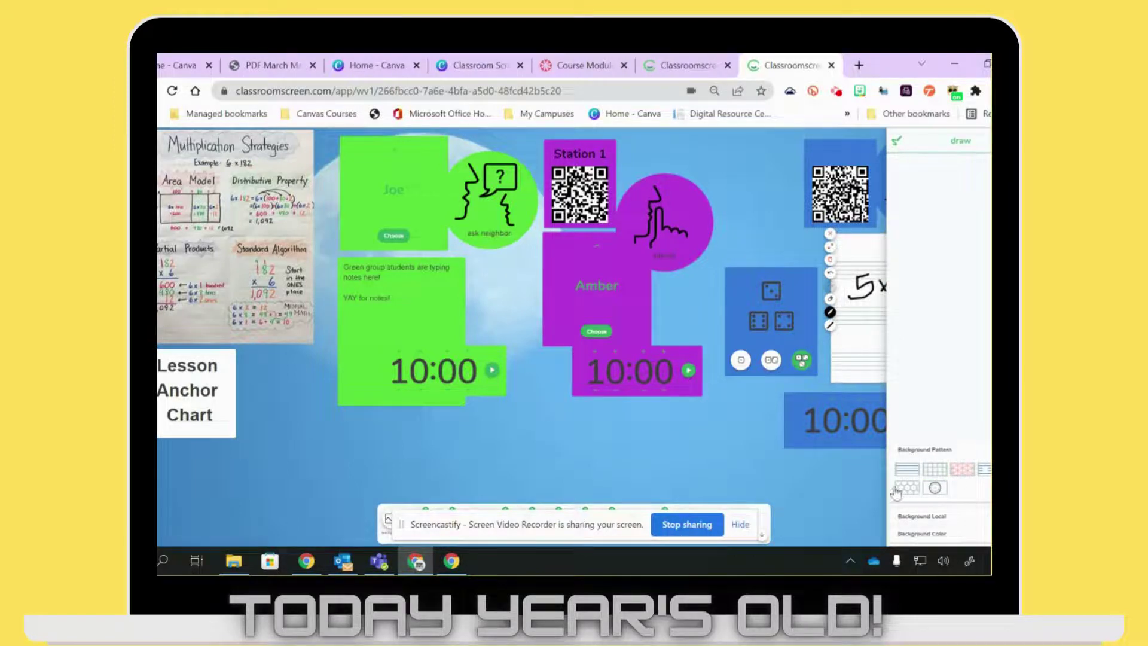
pyautogui.click(835, 487)
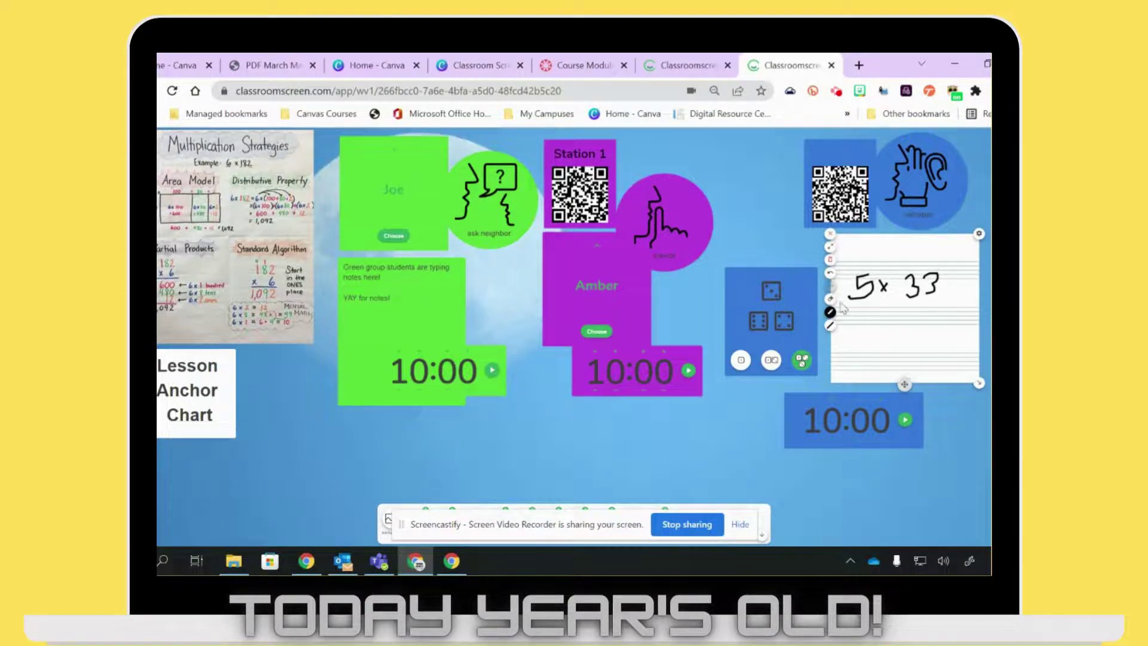
pyautogui.click(829, 248)
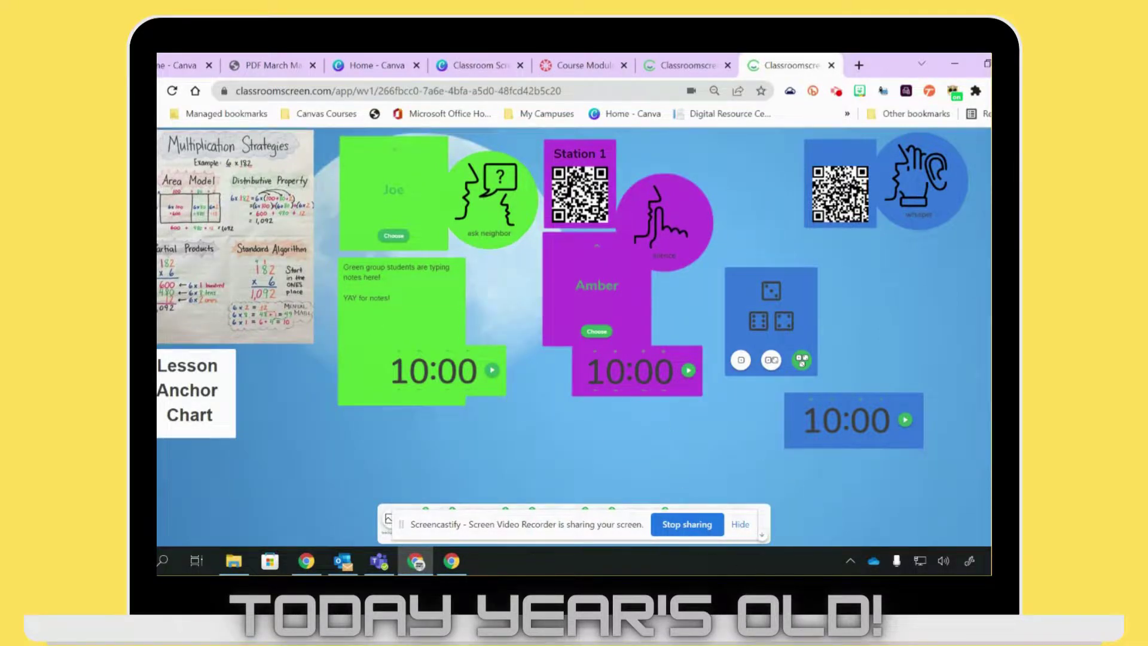
# Step: Go to the My screens overview and add a new screen and a new poll
pyautogui.click(141, 527)
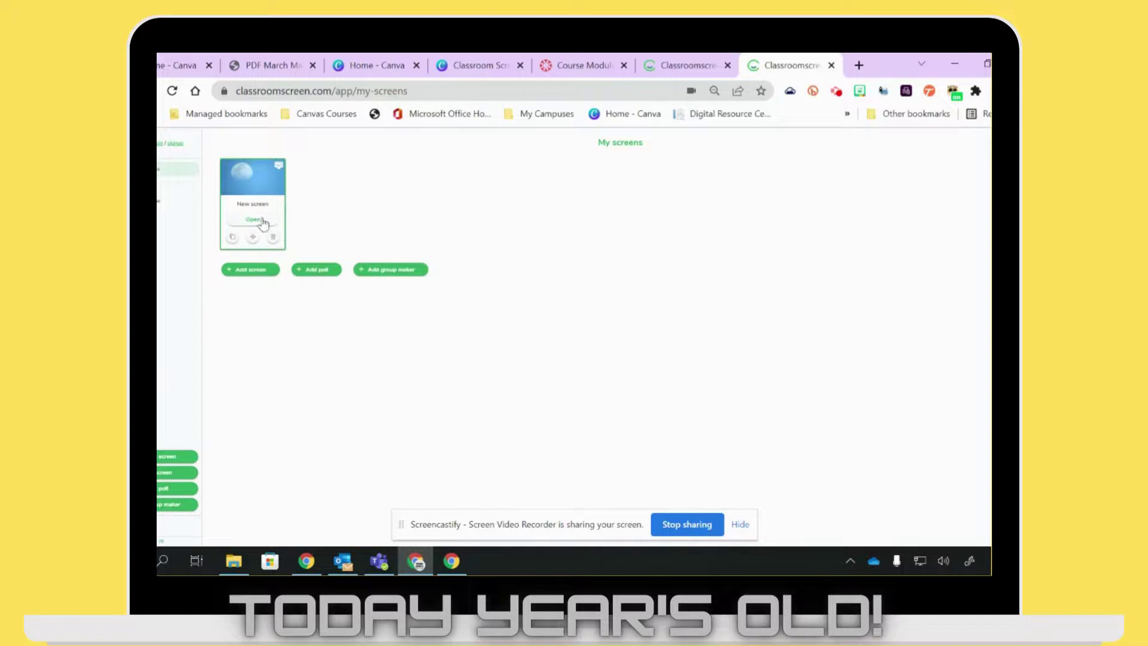
pyautogui.click(261, 273)
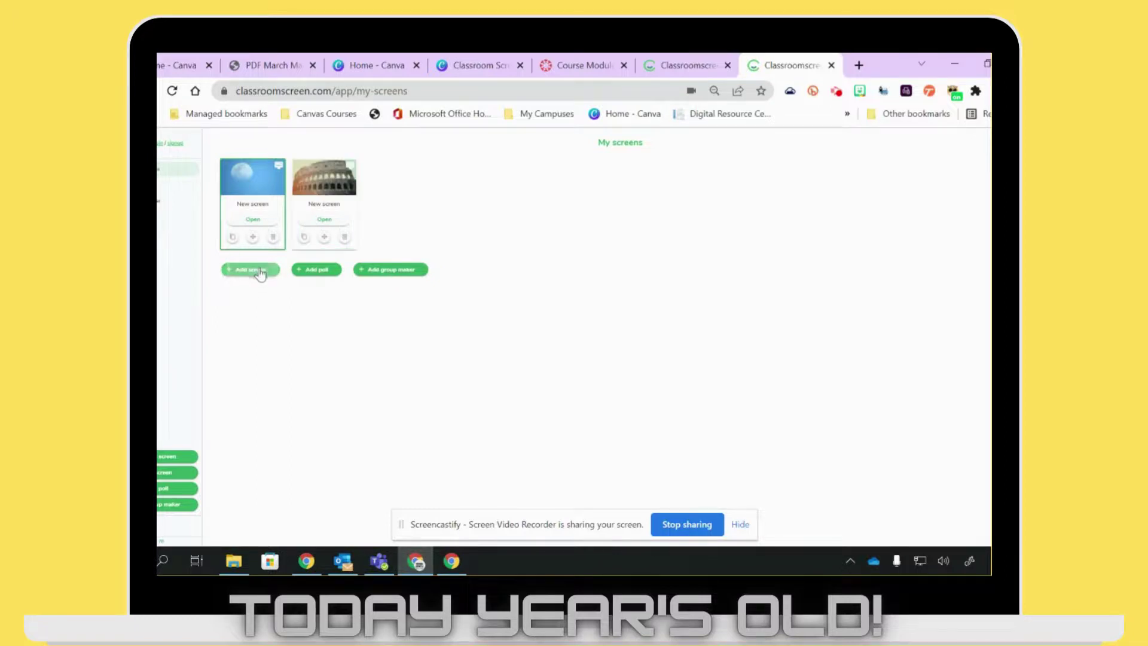
pyautogui.click(317, 272)
# Step: Open the new poll, pick the first poll type, set the question to "How do you feel today?" and finish the setup
pyautogui.click(395, 221)
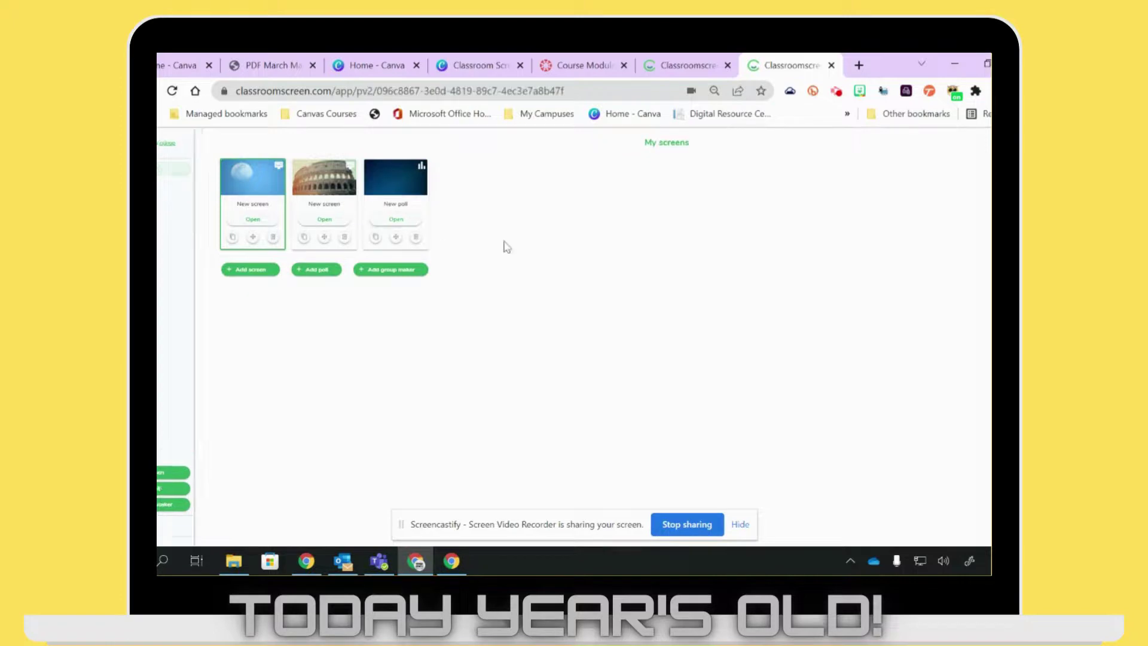
pyautogui.click(470, 350)
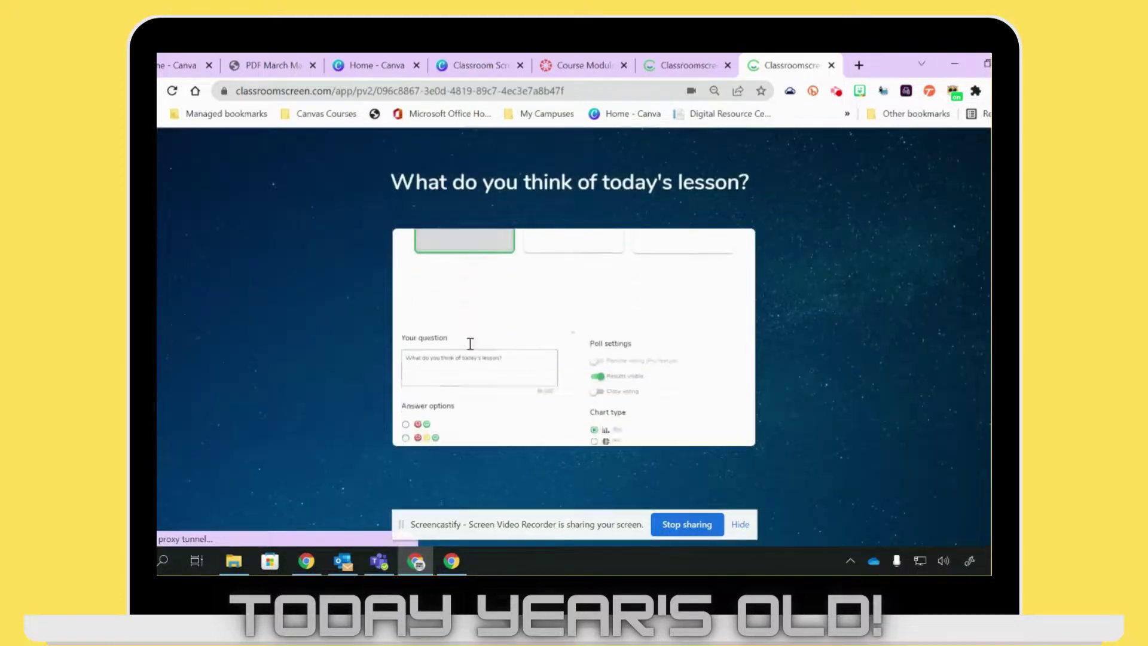
pyautogui.click(476, 273)
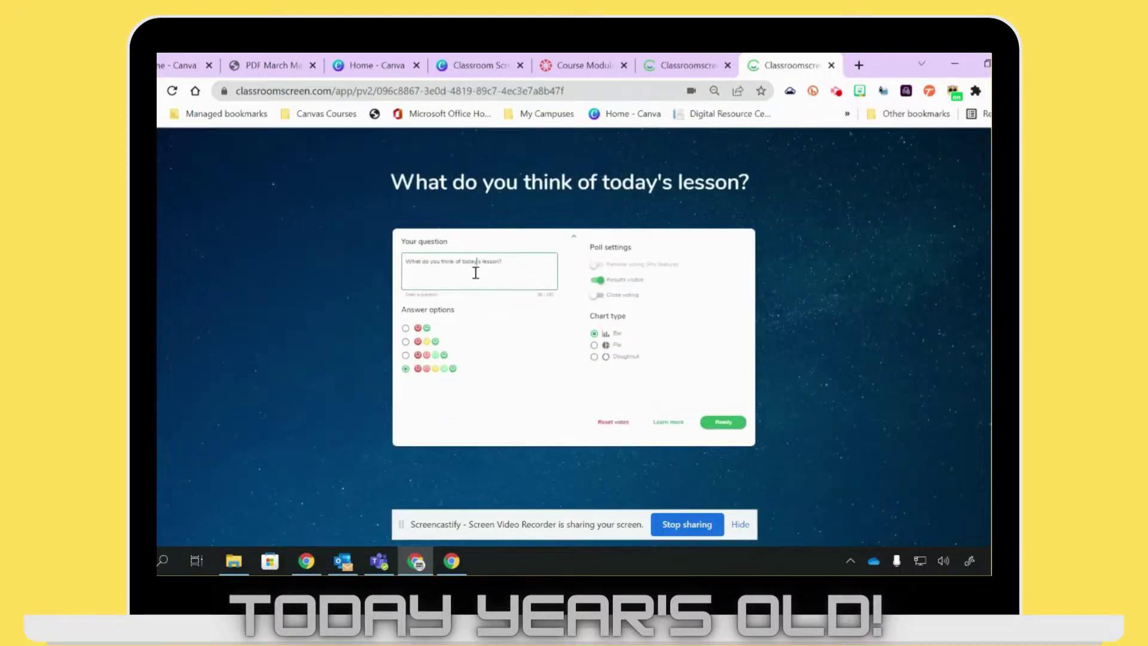
pyautogui.write('Ho')
pyautogui.moveTo(520, 262); pyautogui.dragTo(400, 271)
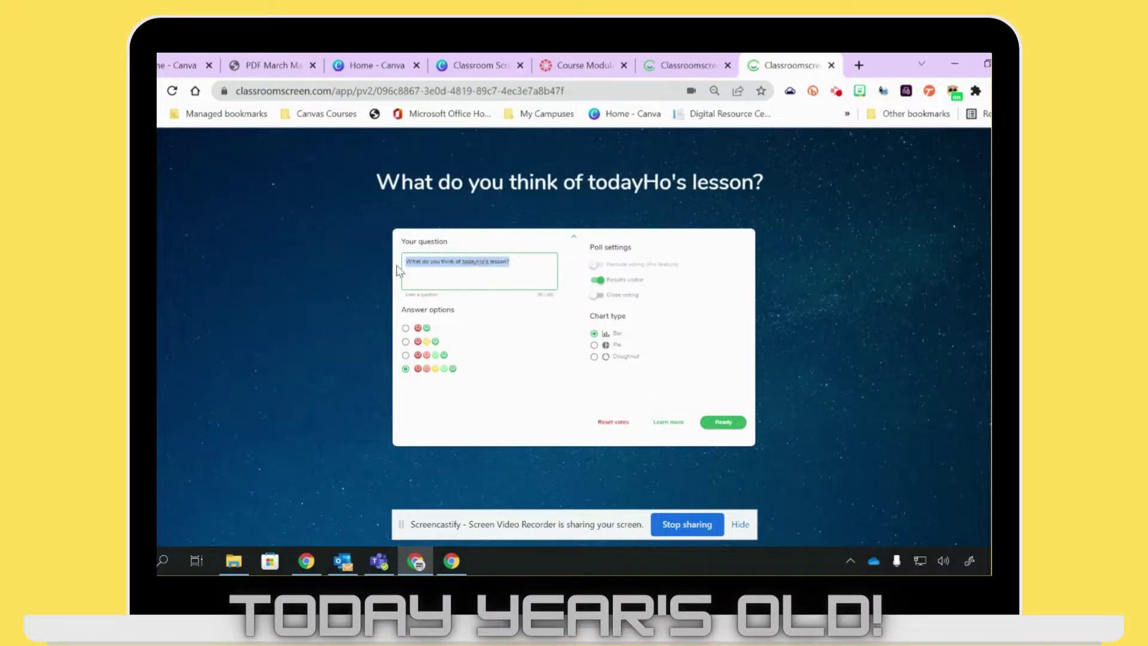
pyautogui.write('How do you feel')
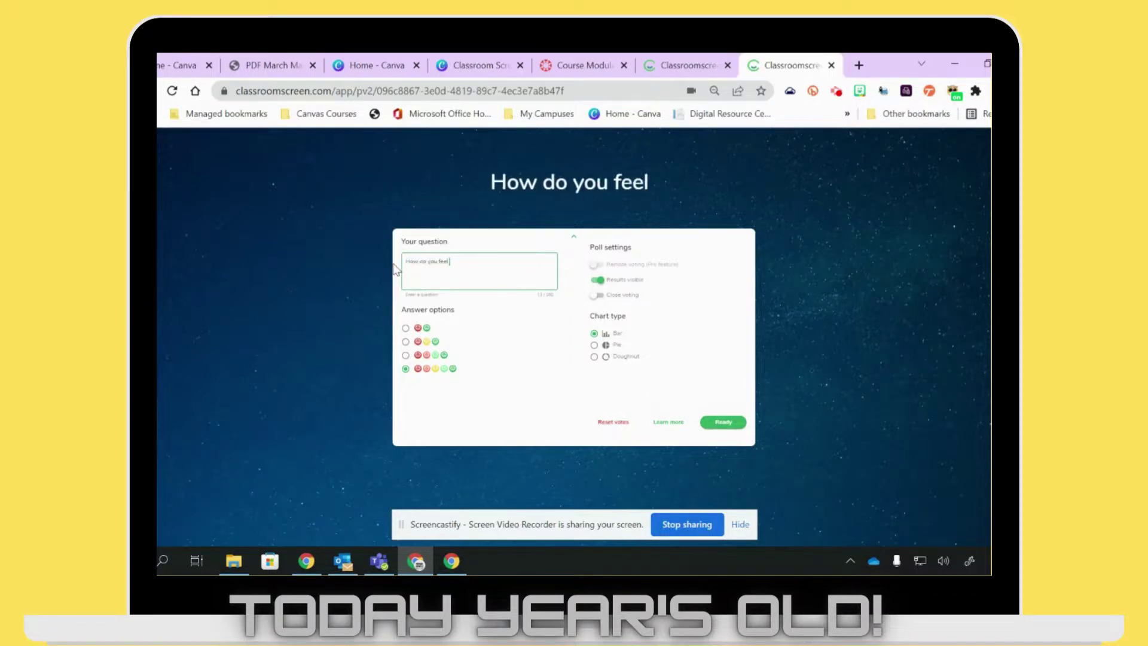
pyautogui.write(' today?')
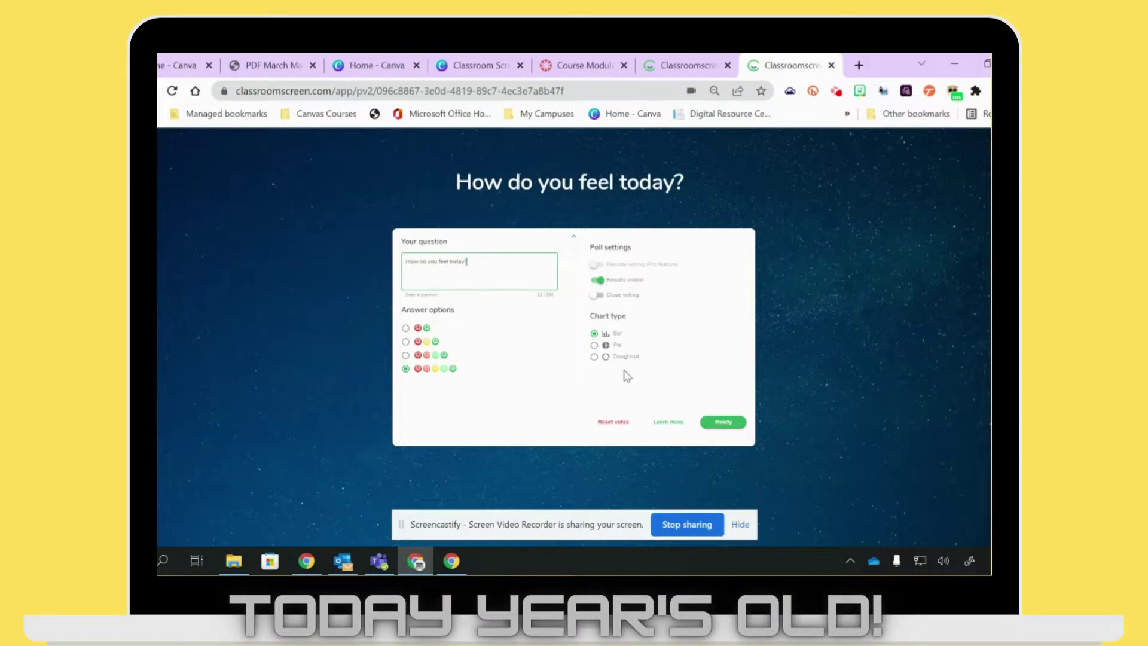
pyautogui.click(721, 422)
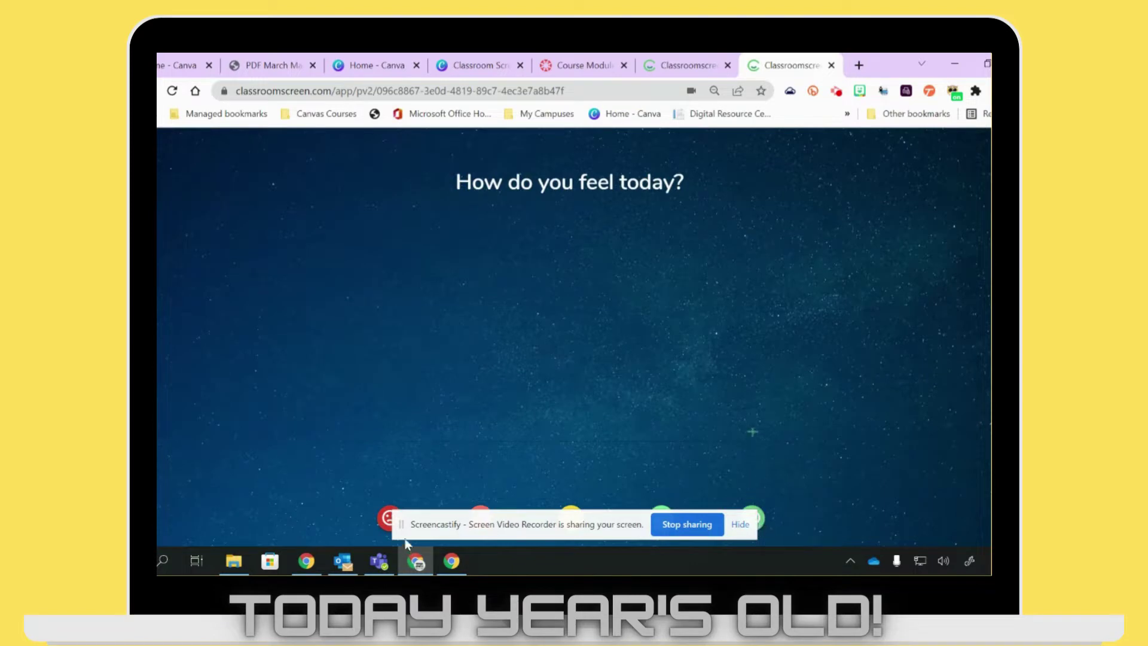
# Step: Cast a vote for each smiley answer in the poll, and return to the My screens overview
pyautogui.click(389, 516)
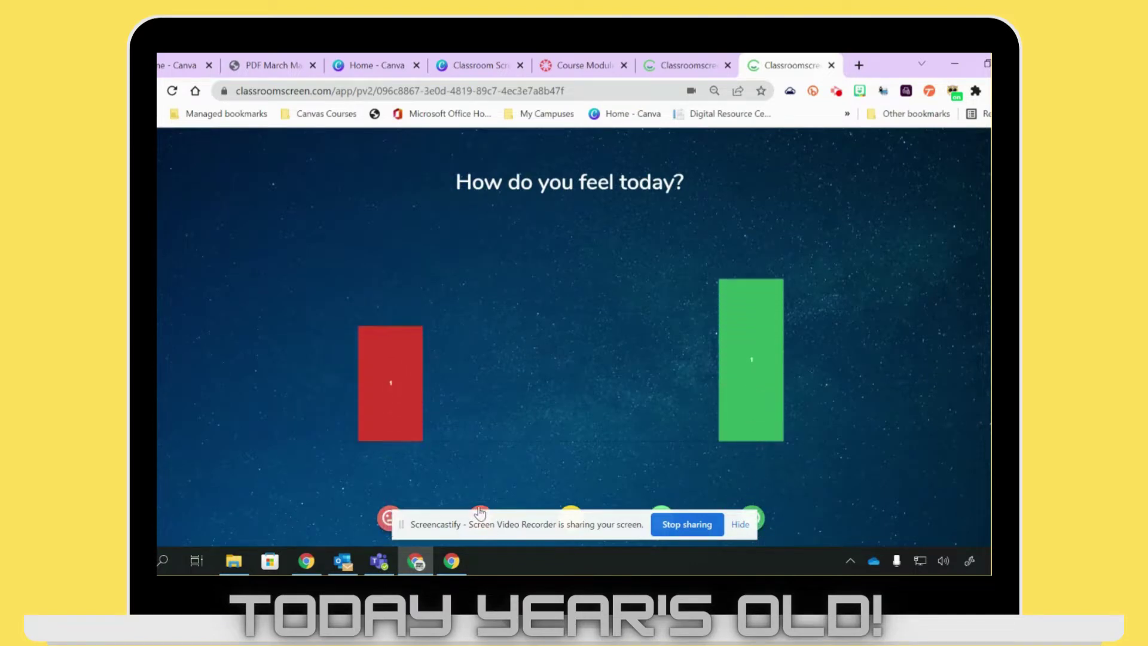
pyautogui.click(570, 515)
pyautogui.click(661, 514)
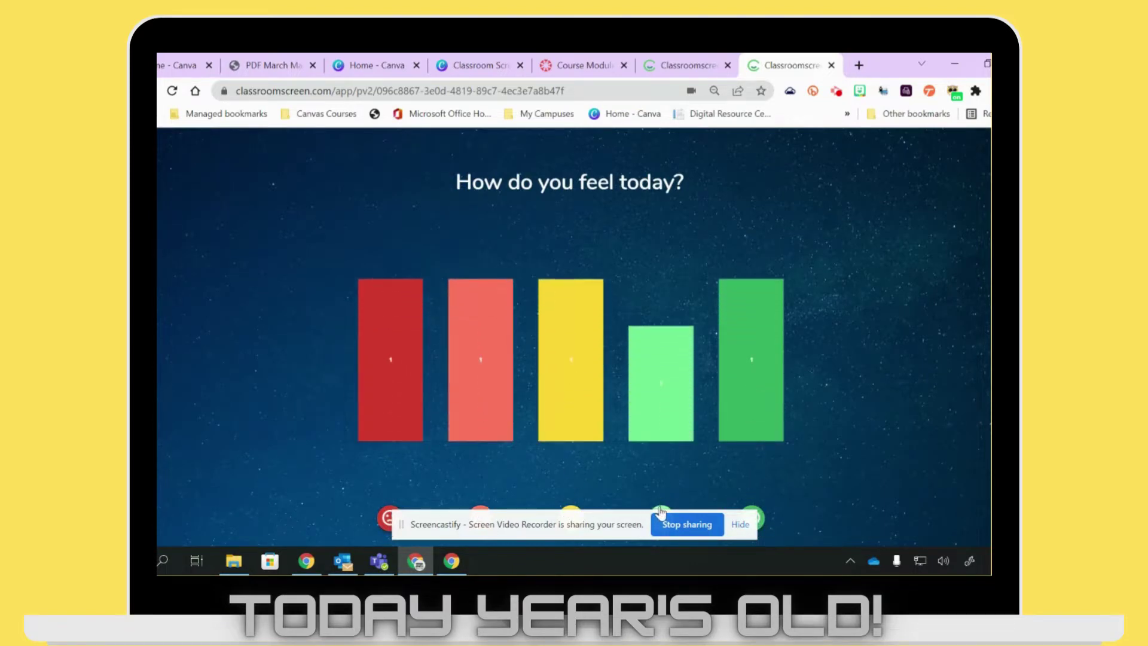
pyautogui.click(128, 145)
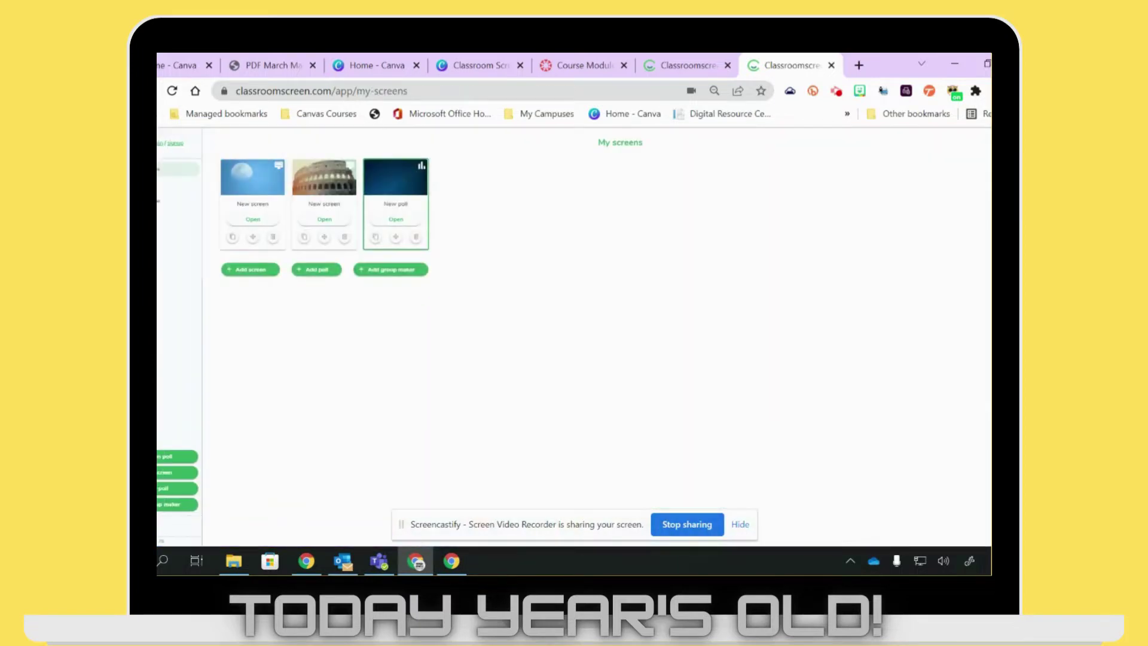